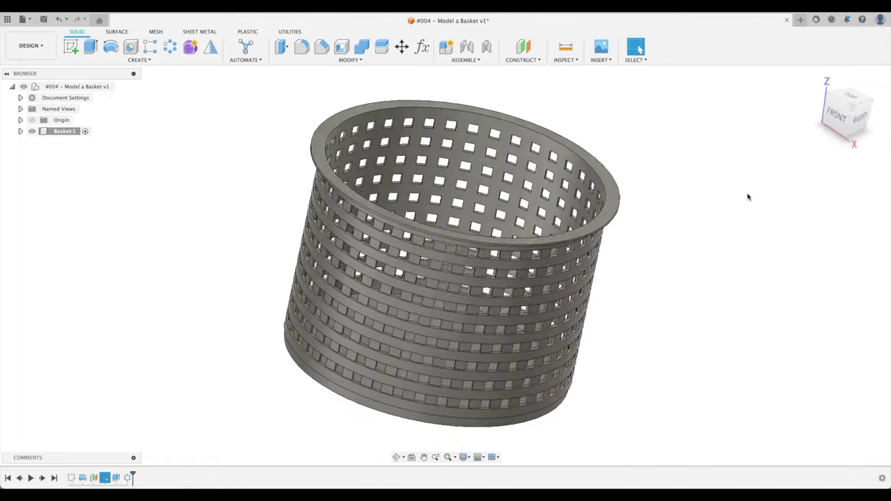
Step: Examine the finished basket's sketch, revolve, offset plane, cut and pattern features in its design history
{"action": "left_click", "coordinate": [73, 478]}
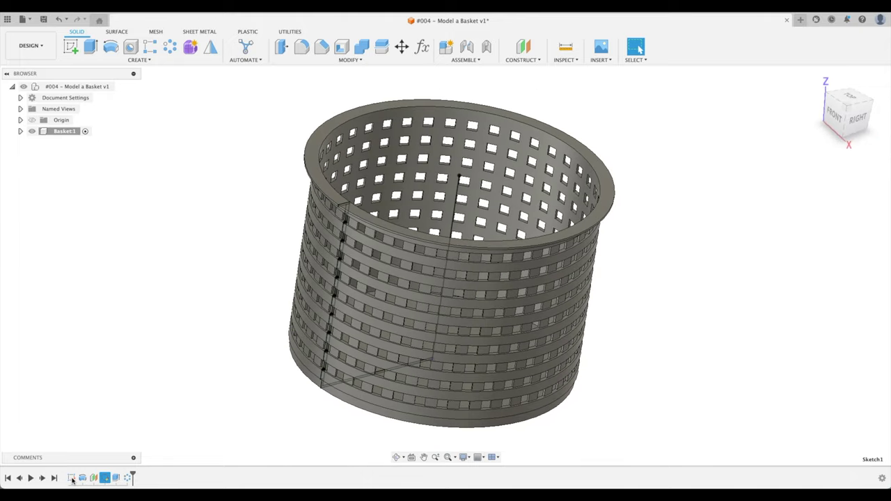
{"action": "left_click", "coordinate": [82, 479]}
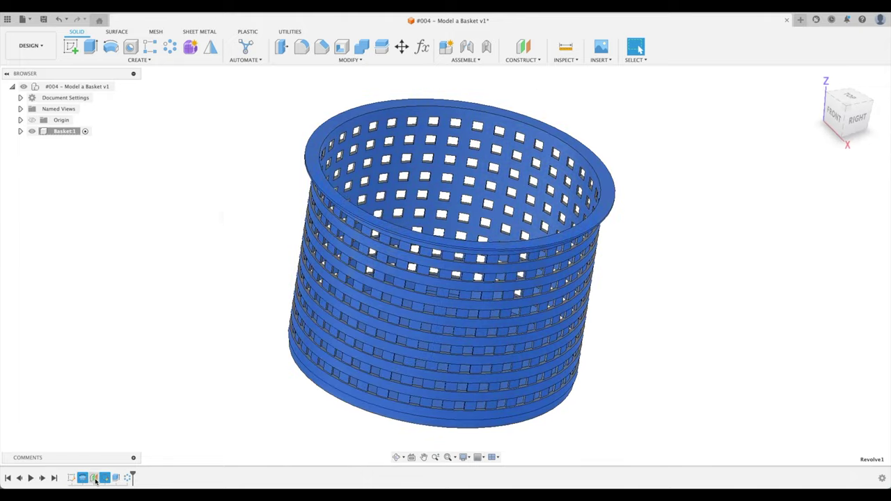
{"action": "left_click", "coordinate": [95, 479]}
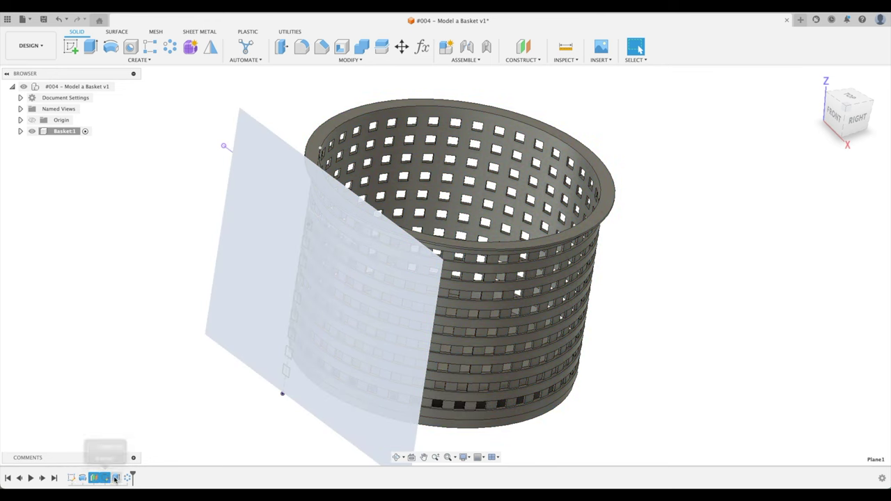
{"action": "left_click", "coordinate": [115, 478]}
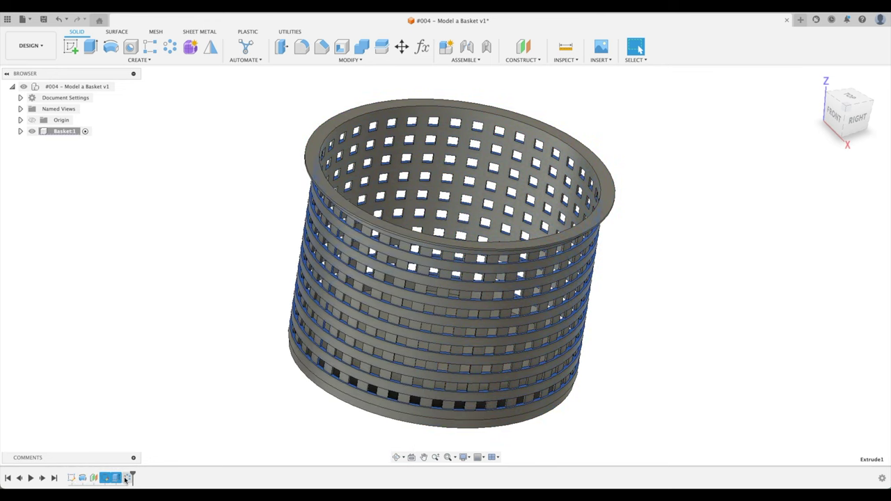
{"action": "left_click", "coordinate": [151, 283]}
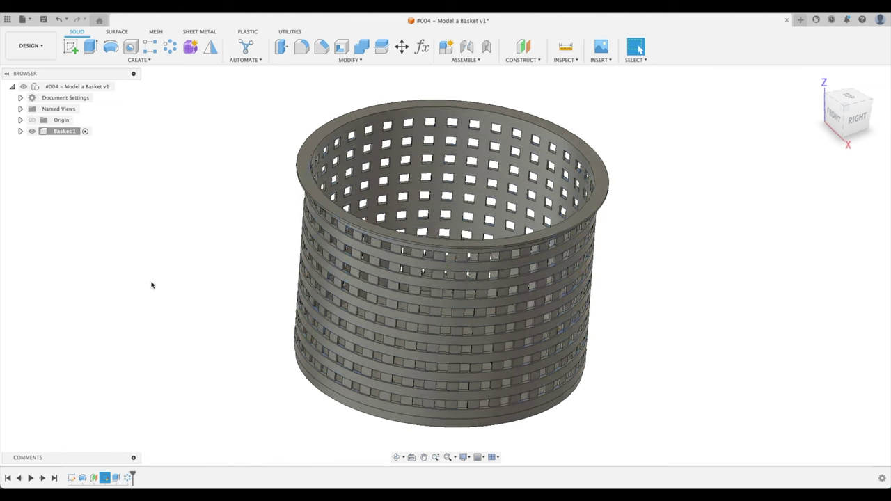
{"action": "middle_click_drag", "start_coordinate": [569, 197], "coordinate": [698, 197], "text": "shift"}
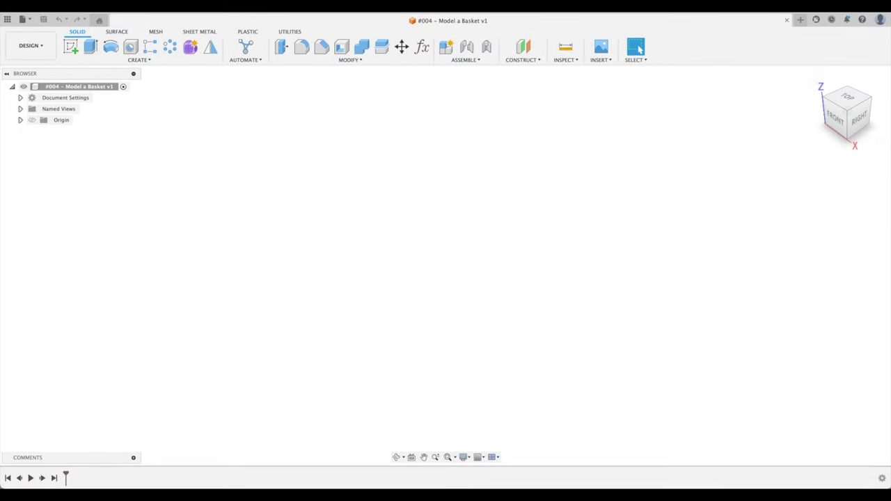
Step: Create a new internal standard component named Basket under the root of the design
{"action": "right_click", "coordinate": [81, 88]}
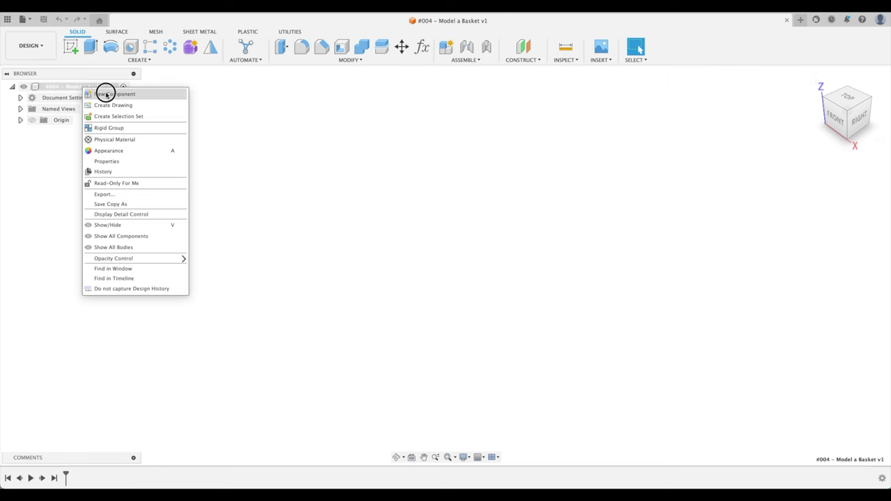
{"action": "left_click", "coordinate": [106, 94]}
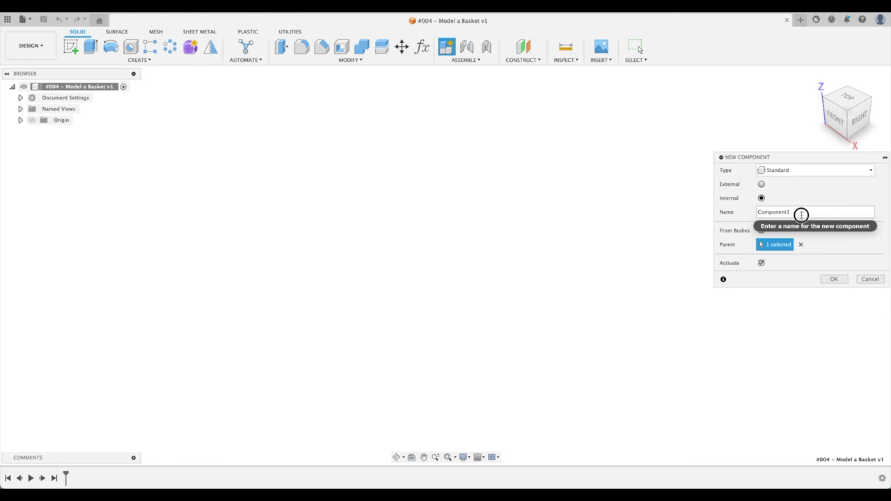
{"action": "double_click", "coordinate": [801, 215]}
{"action": "type", "text": "Basket"}
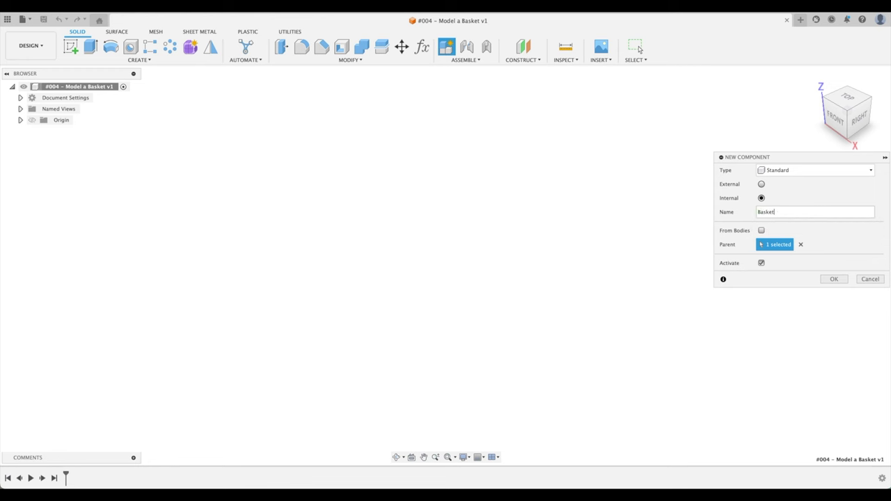
{"action": "key", "text": "Return"}
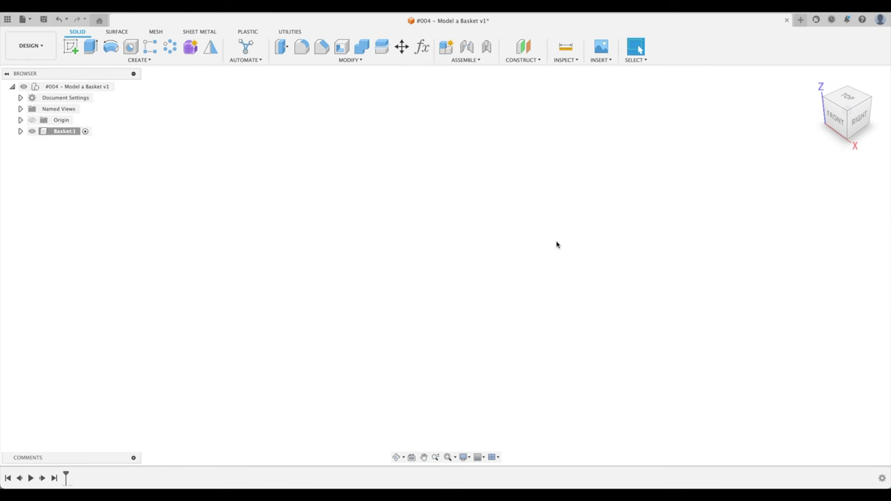
Step: Start a sketch on the vertical YZ plane and draw a 10 in vertical line up from the origin
{"action": "left_click", "coordinate": [71, 47]}
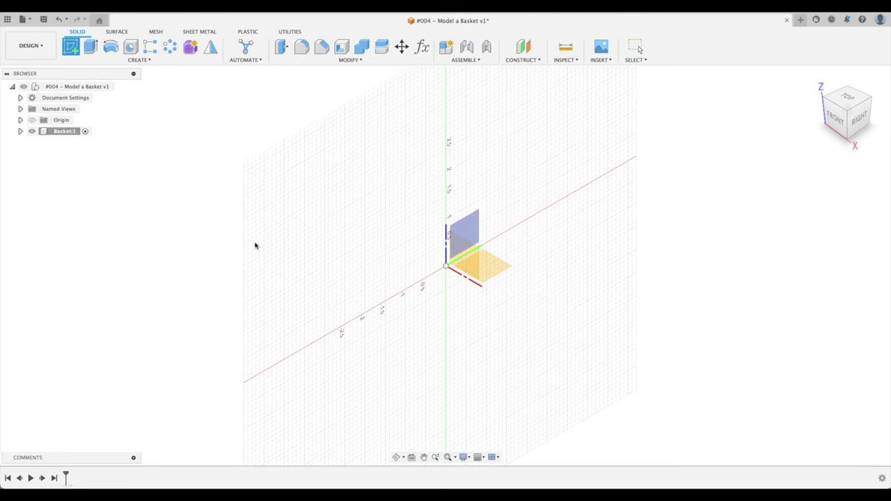
{"action": "left_click", "coordinate": [473, 226]}
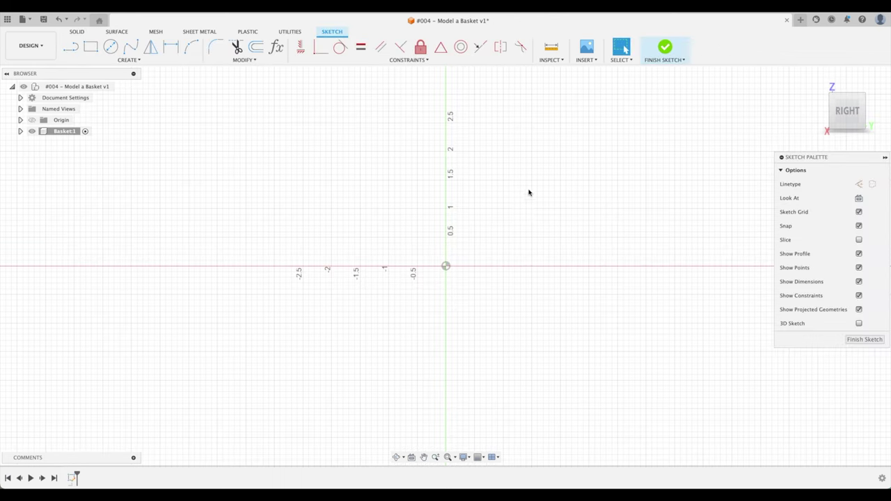
{"action": "middle_click_drag", "start_coordinate": [560, 196], "coordinate": [524, 406]}
{"action": "scroll", "coordinate": [541, 327], "scroll_direction": "down", "scroll_amount": 1}
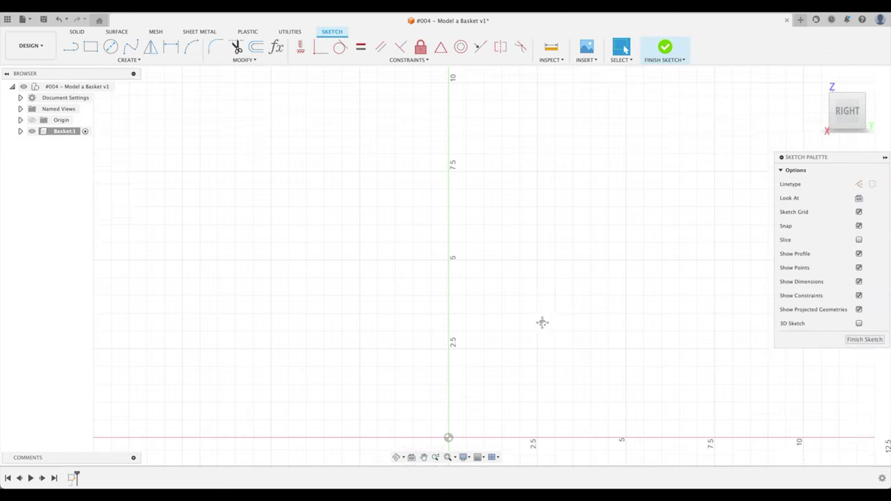
{"action": "middle_click_drag", "start_coordinate": [541, 322], "coordinate": [552, 292]}
{"action": "left_click", "coordinate": [71, 48]}
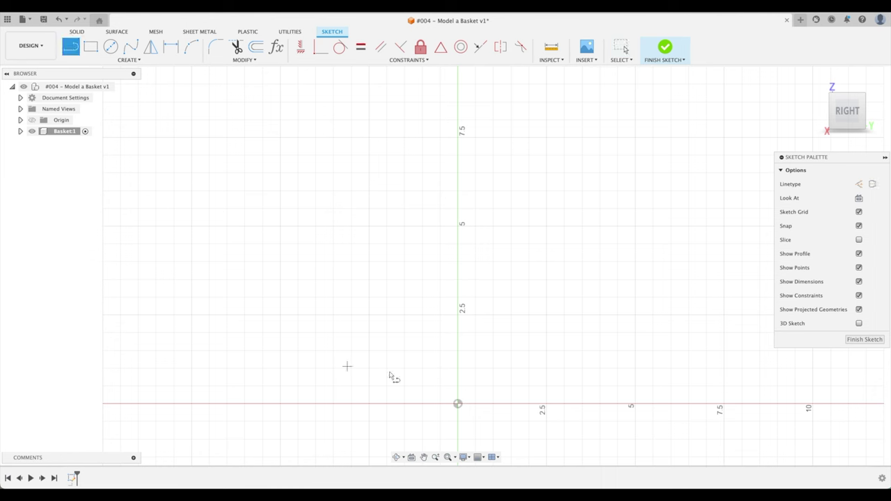
{"action": "left_click", "coordinate": [457, 404]}
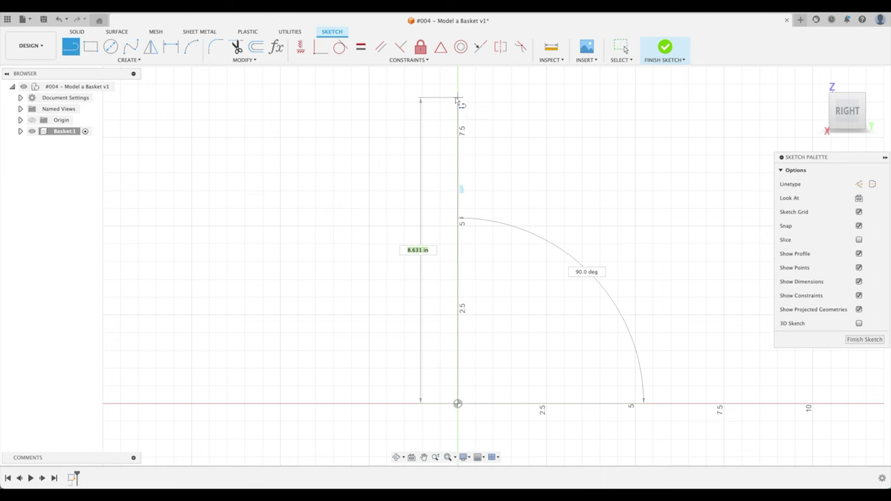
{"action": "type", "text": "10"}
{"action": "key", "text": "Return"}
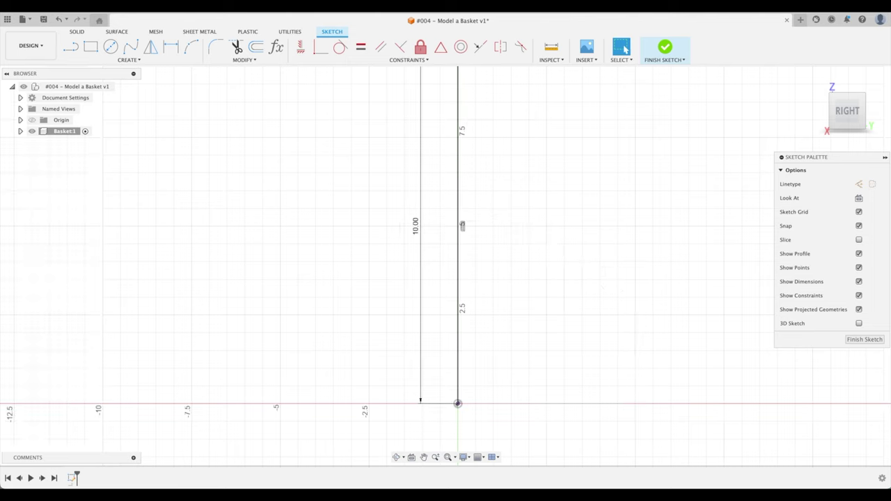
Step: Convert the 10 in vertical line into a construction line
{"action": "scroll", "coordinate": [508, 136], "scroll_direction": "down", "scroll_amount": 2}
{"action": "middle_click_drag", "start_coordinate": [554, 146], "coordinate": [567, 175]}
{"action": "left_click", "coordinate": [491, 195]}
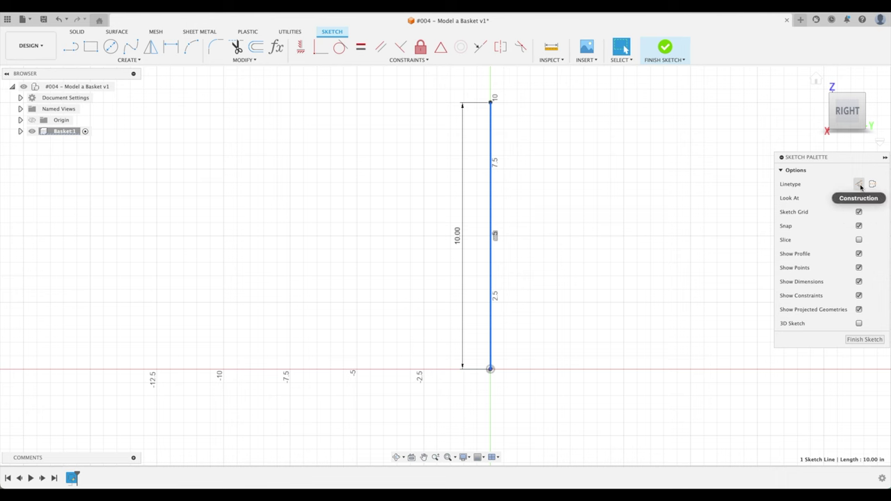
{"action": "key", "text": "x"}
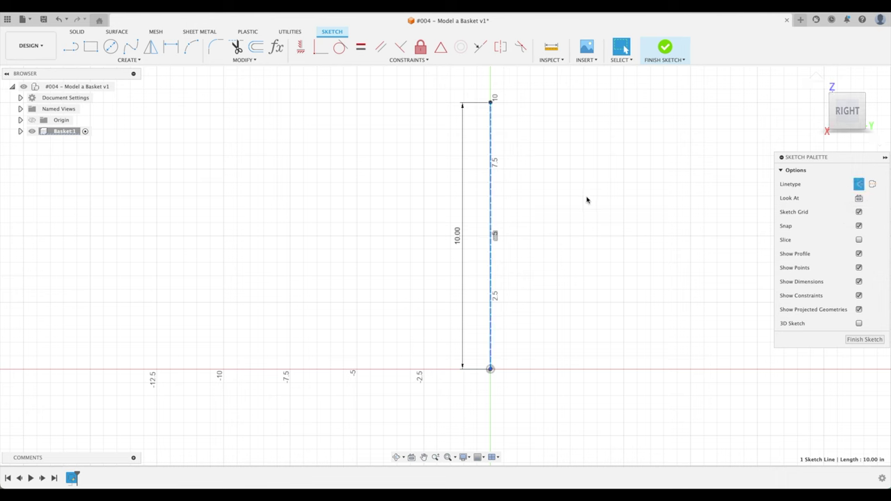
{"action": "left_click", "coordinate": [614, 202]}
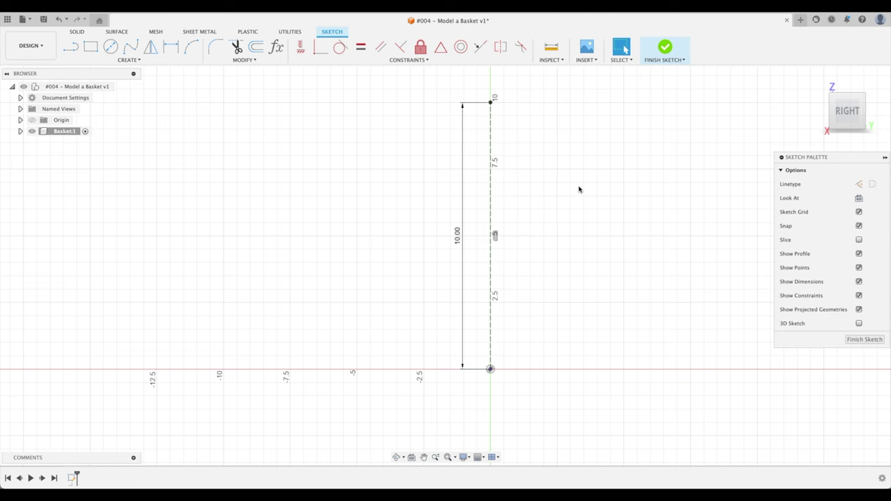
Step: Sketch four connected lines forming a stepped rim beside the axis, level with its upper end, starting about 0.4 in across and 0.9 in down
{"action": "middle_click_drag", "start_coordinate": [610, 199], "coordinate": [690, 194]}
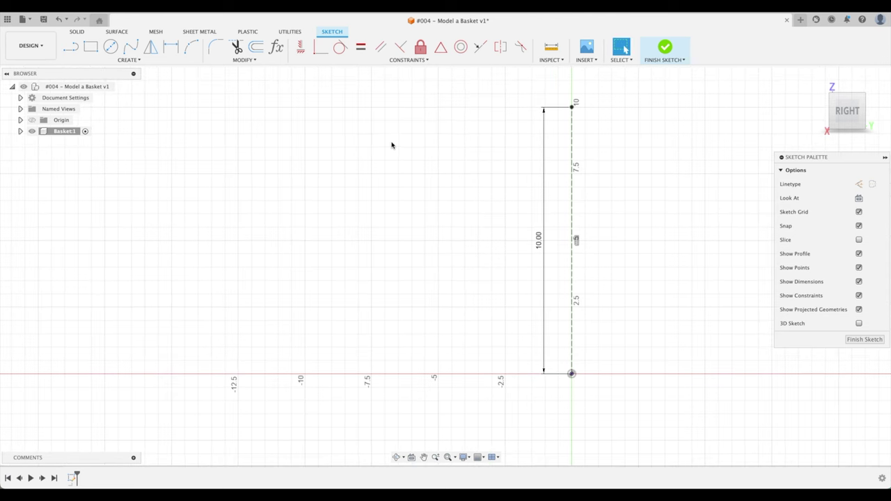
{"action": "left_click", "coordinate": [71, 46]}
{"action": "scroll", "coordinate": [391, 100], "scroll_direction": "up", "scroll_amount": 2}
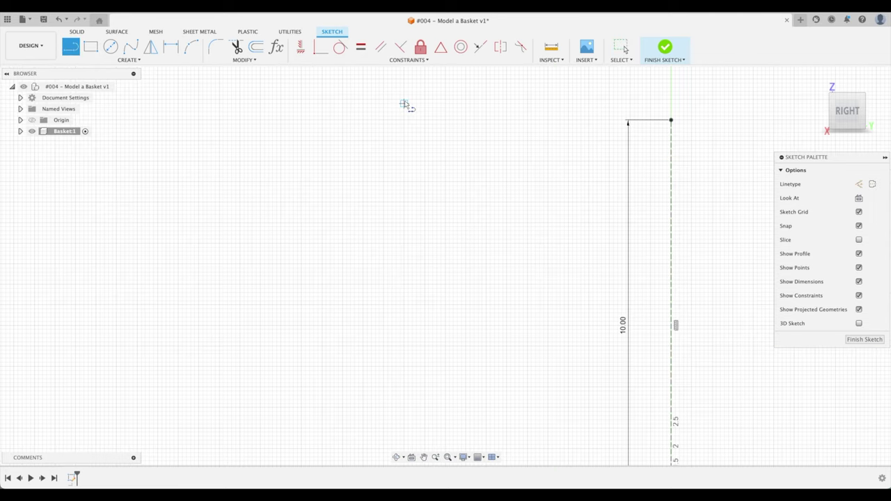
{"action": "scroll", "coordinate": [403, 105], "scroll_direction": "up", "scroll_amount": 3}
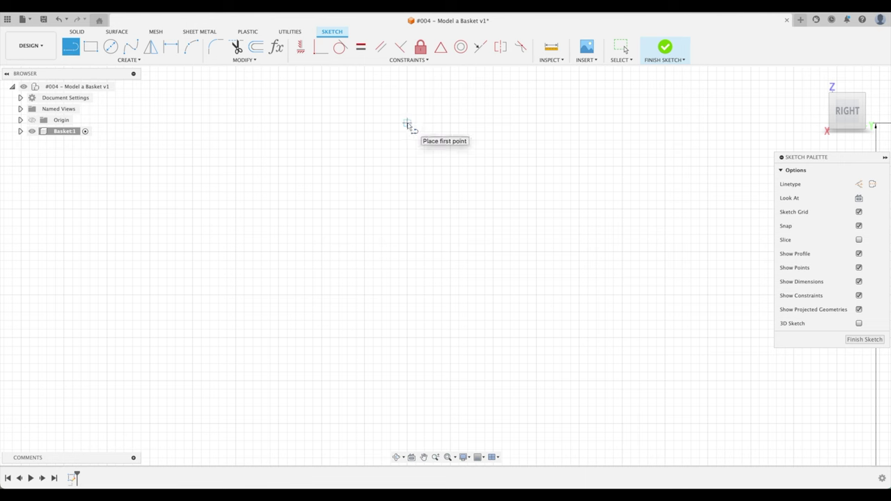
{"action": "left_click", "coordinate": [415, 123]}
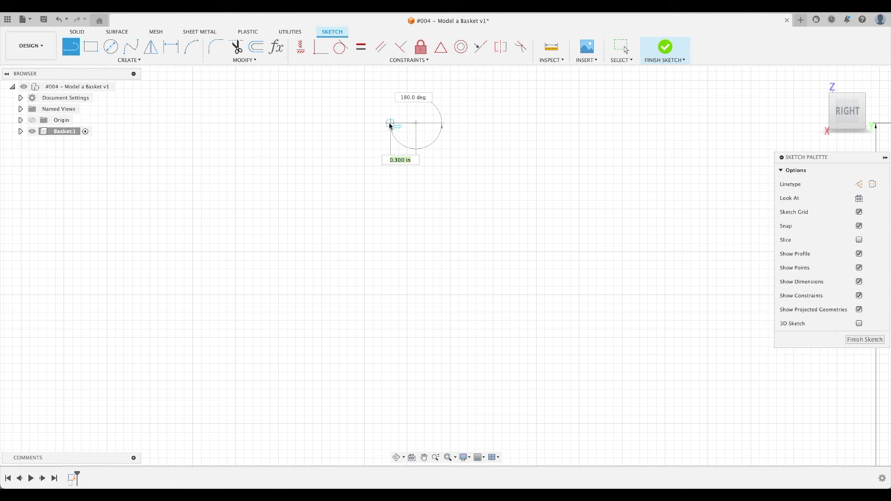
{"action": "left_click", "coordinate": [381, 123]}
{"action": "left_click", "coordinate": [381, 200]}
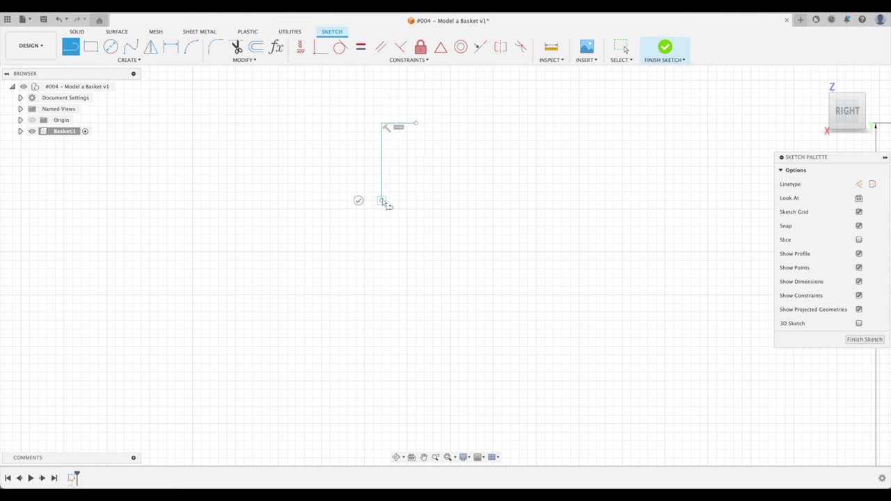
{"action": "left_click", "coordinate": [415, 199]}
{"action": "left_click", "coordinate": [416, 269]}
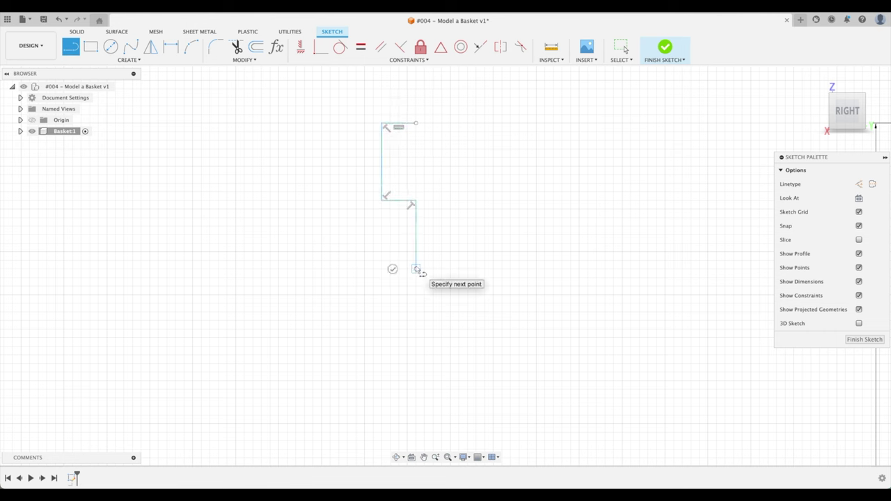
{"action": "key", "text": "Escape"}
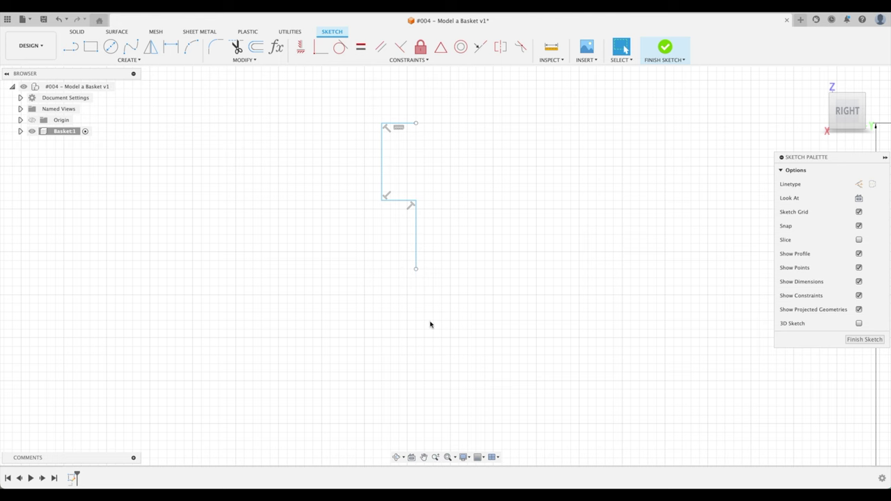
Step: Dimension the uppermost horizontal line of the stepped profile to 0.1 in
{"action": "mouse_move", "coordinate": [470, 132]}
{"action": "middle_mouse_down"}
{"action": "mouse_move", "coordinate": [467, 179]}
{"action": "mouse_move", "coordinate": [485, 161]}
{"action": "middle_mouse_up"}
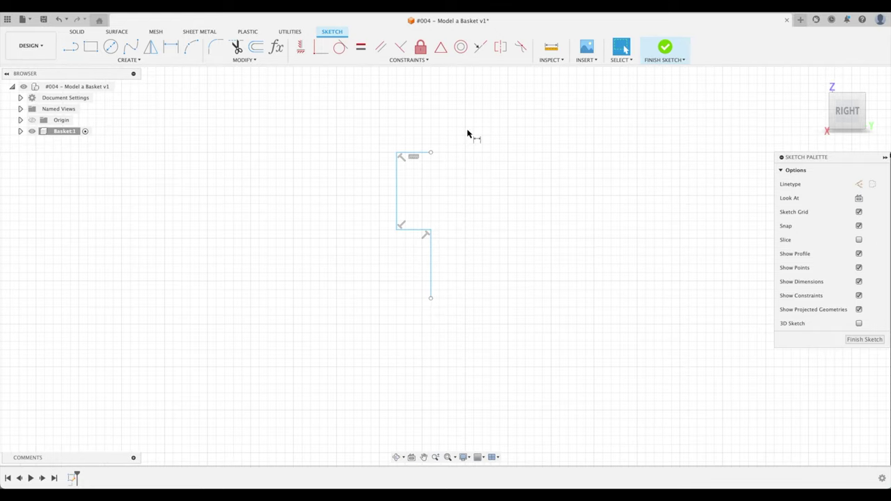
{"action": "key", "text": "d"}
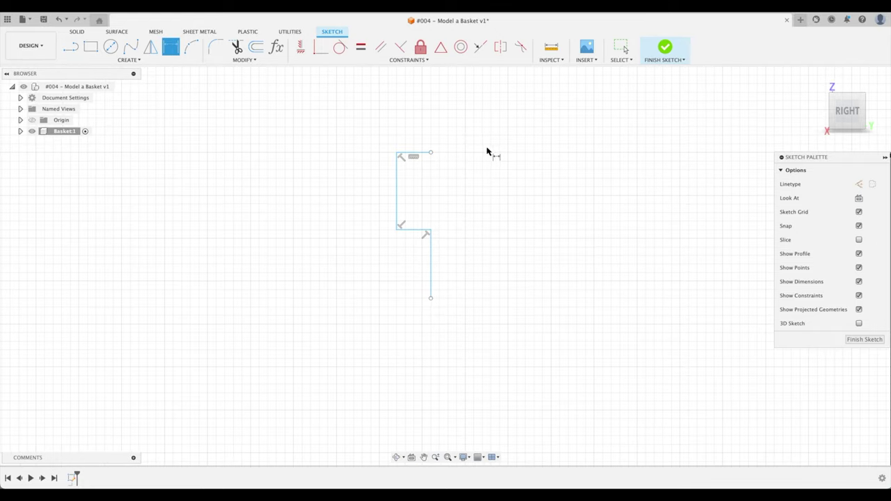
{"action": "key", "text": "Escape"}
{"action": "key", "text": "d"}
{"action": "left_click", "coordinate": [414, 153]}
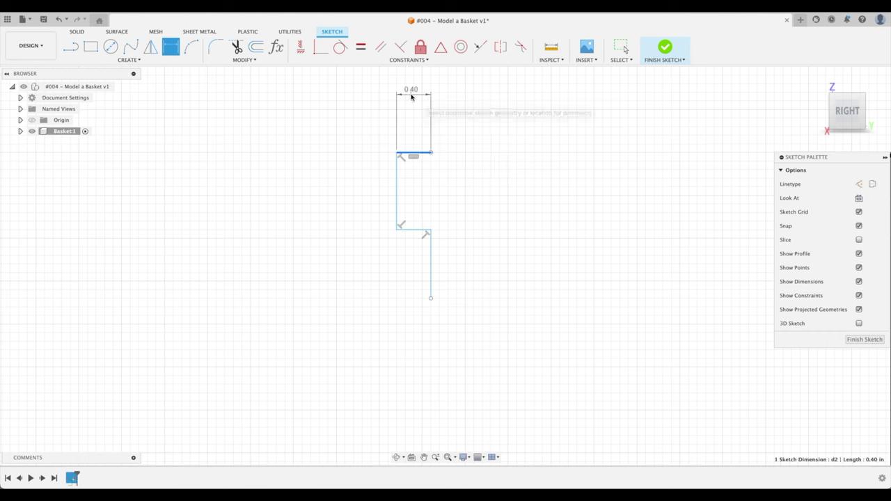
{"action": "left_click", "coordinate": [418, 94]}
{"action": "key", "text": "BackSpace"}
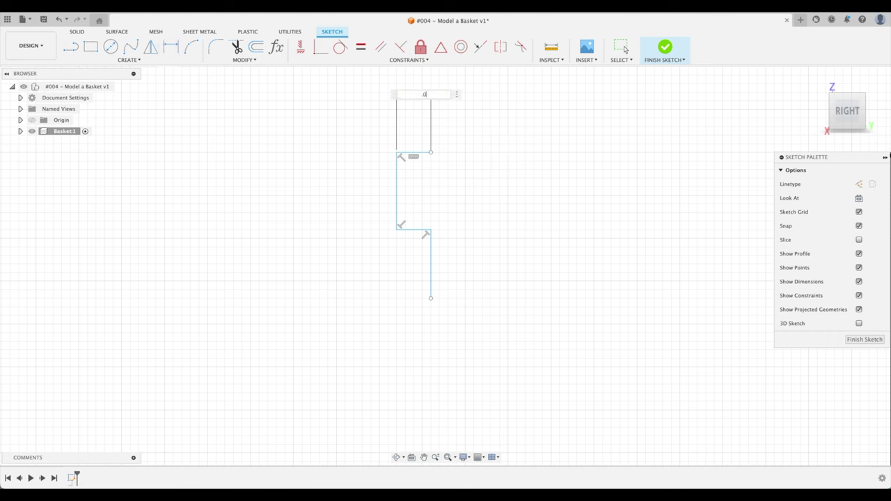
{"action": "type", "text": ".1"}
{"action": "key", "text": "Return"}
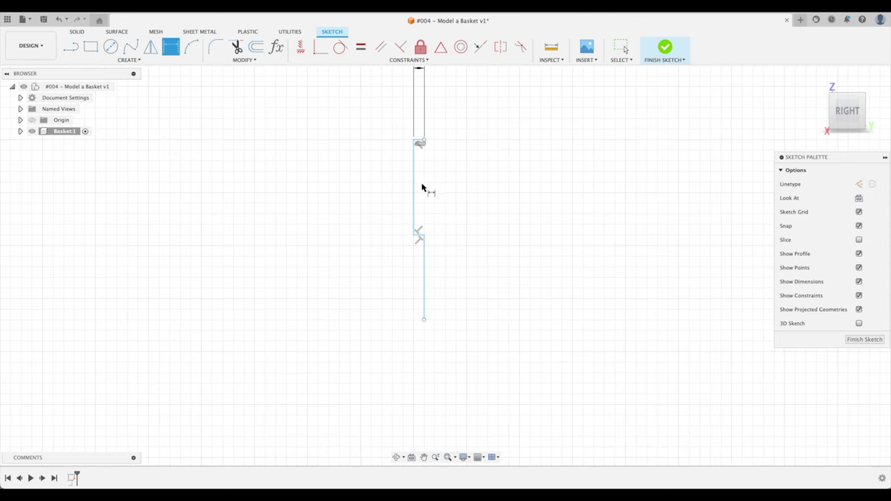
Step: Dimension the upper vertical line of the stepped profile to 0.5 in
{"action": "scroll", "coordinate": [445, 161], "scroll_direction": "down", "scroll_amount": 5}
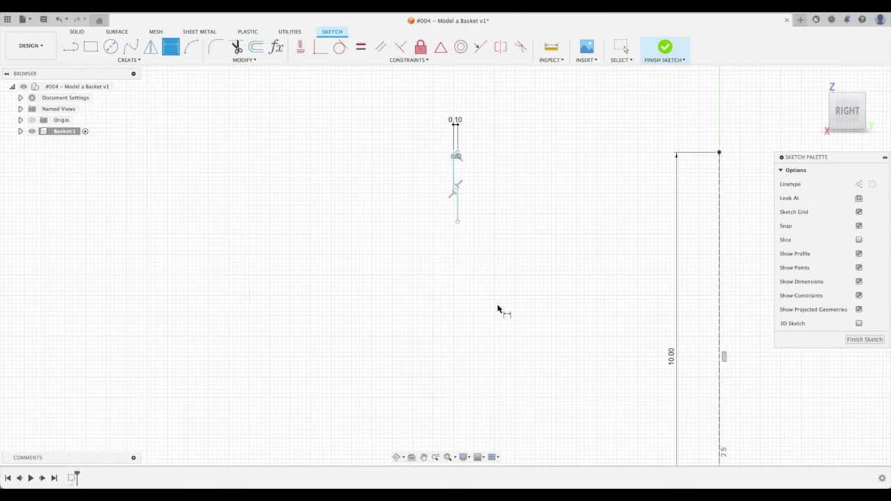
{"action": "scroll", "coordinate": [470, 223], "scroll_direction": "up", "scroll_amount": 3}
{"action": "scroll", "coordinate": [509, 225], "scroll_direction": "up", "scroll_amount": 4}
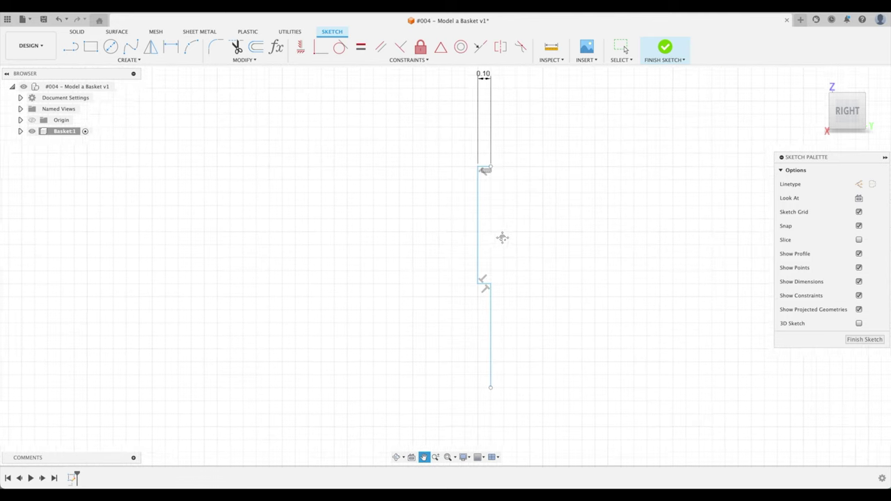
{"action": "left_click", "coordinate": [461, 234]}
{"action": "left_click", "coordinate": [377, 229]}
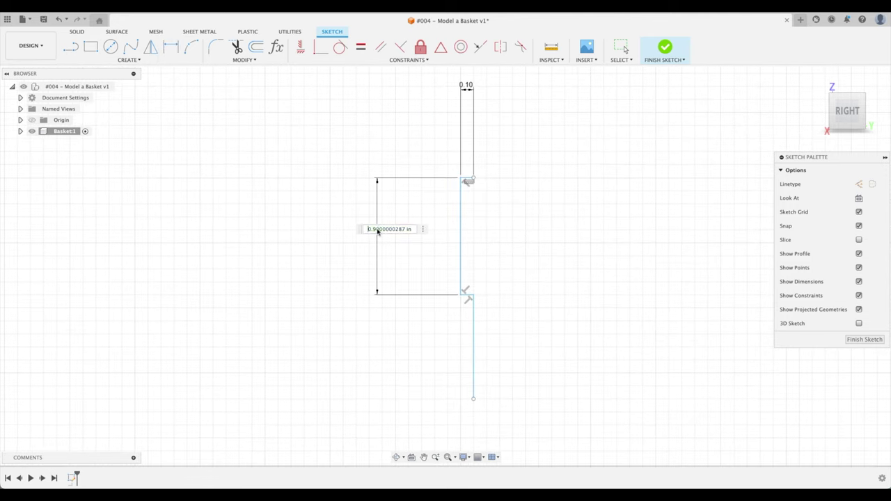
{"action": "type", "text": "0.5"}
{"action": "key", "text": "Return"}
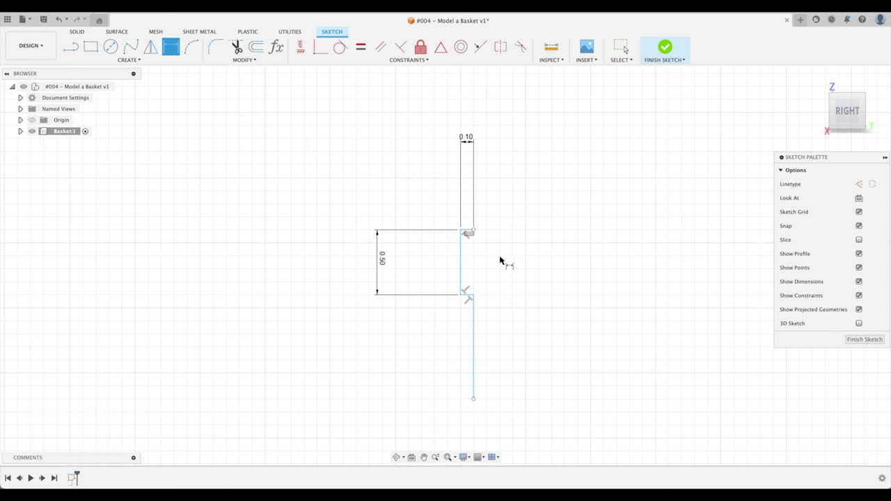
Step: Apply an Equal constraint between the upper and lower vertical lines of the stepped rim profile
{"action": "key", "text": "Escape"}
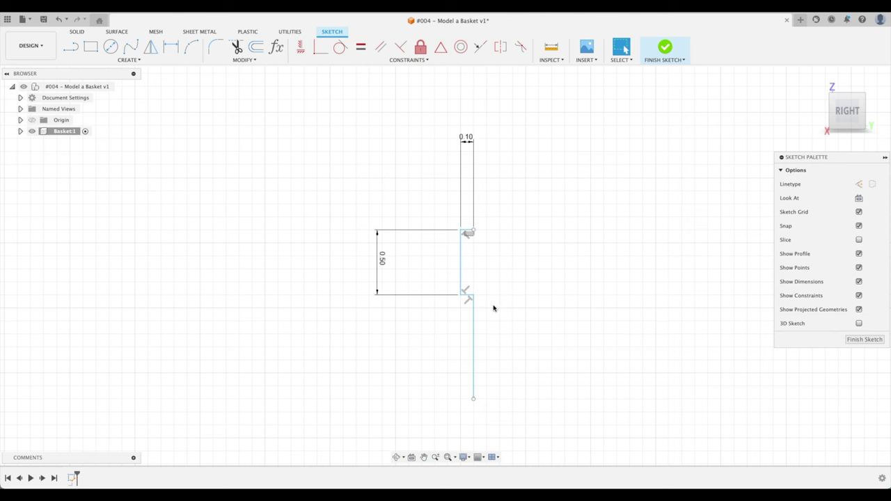
{"action": "scroll", "coordinate": [494, 308], "scroll_direction": "down", "scroll_amount": 2}
{"action": "scroll", "coordinate": [497, 313], "scroll_direction": "up", "scroll_amount": 1}
{"action": "middle_click_drag", "start_coordinate": [497, 313], "coordinate": [491, 241]}
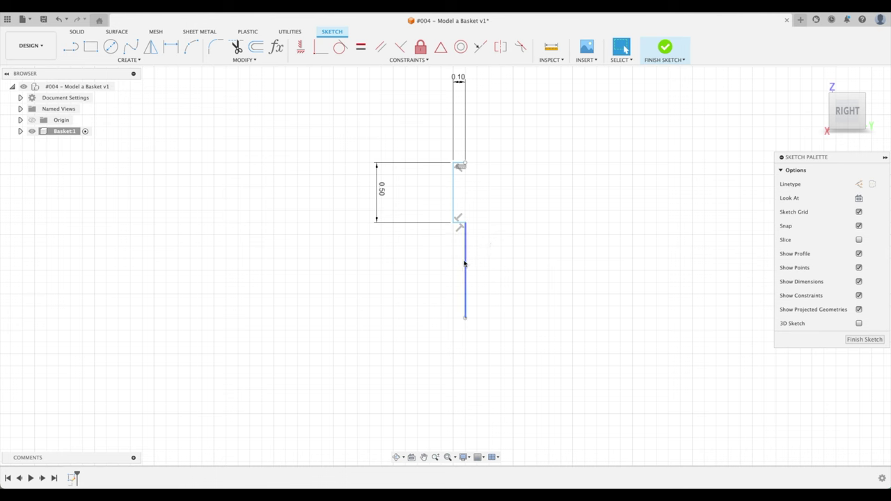
{"action": "left_click", "coordinate": [453, 189], "text": "shift"}
{"action": "left_click", "coordinate": [361, 49]}
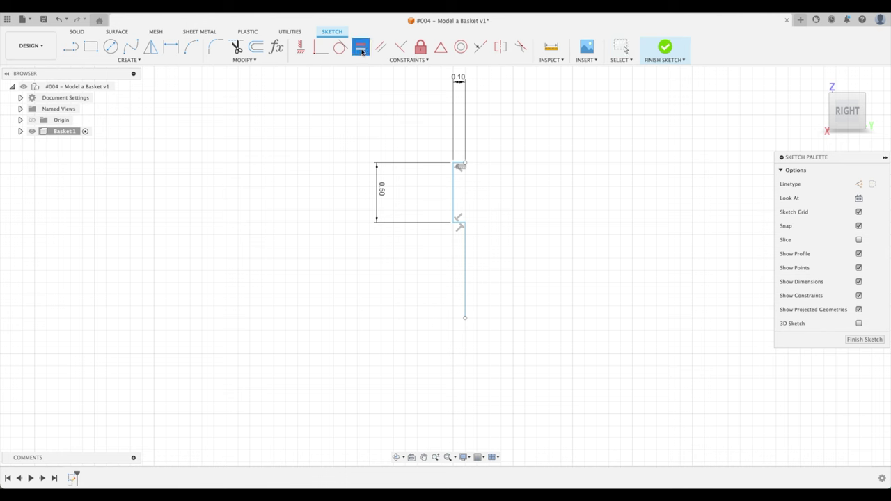
{"action": "left_click", "coordinate": [464, 256]}
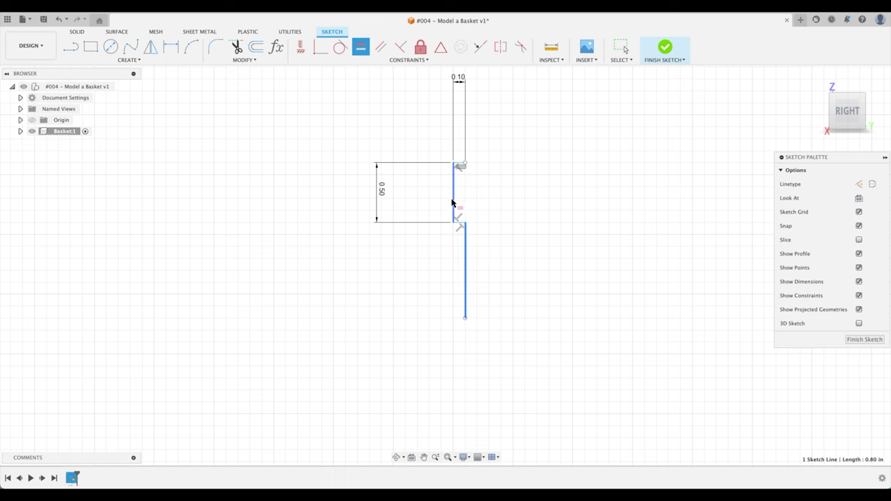
{"action": "left_click", "coordinate": [453, 199]}
{"action": "key", "text": "Escape"}
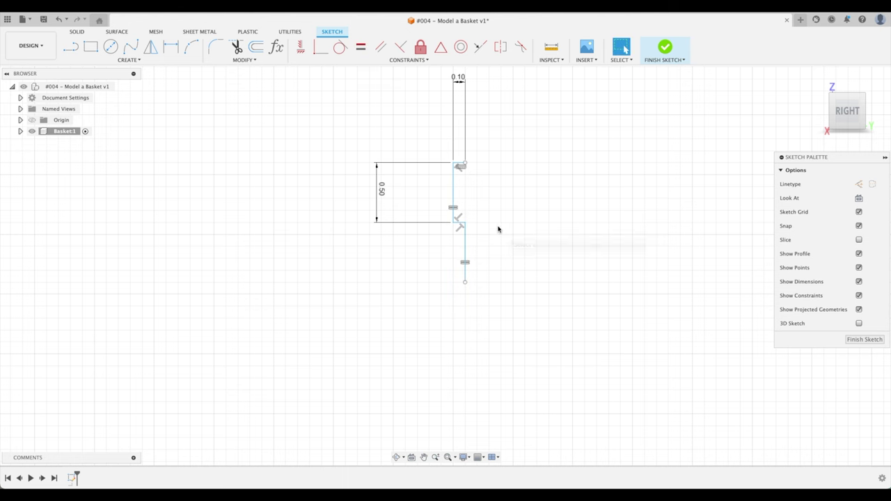
Step: Align the open upper endpoint of the rim profile horizontally with the upper end of the construction axis using a Horizontal/Vertical constraint
{"action": "scroll", "coordinate": [537, 197], "scroll_direction": "down", "scroll_amount": 5}
{"action": "middle_click_drag", "start_coordinate": [619, 185], "coordinate": [506, 202]}
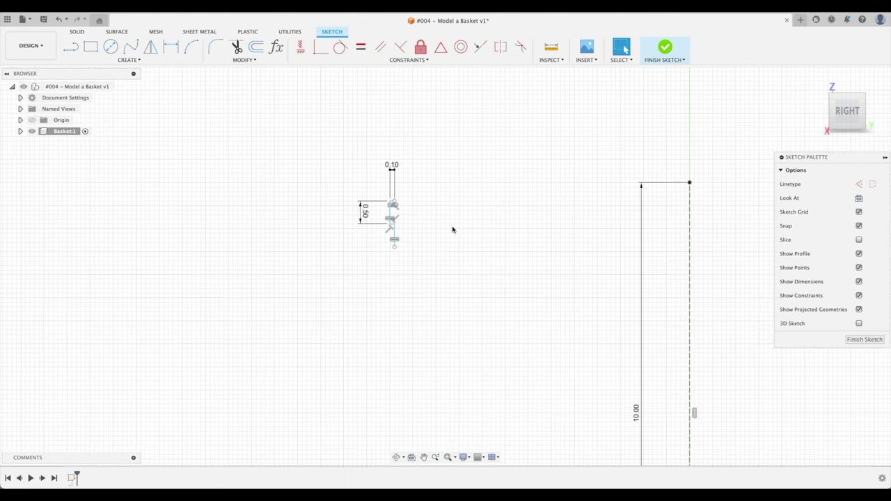
{"action": "scroll", "coordinate": [445, 227], "scroll_direction": "up", "scroll_amount": 2}
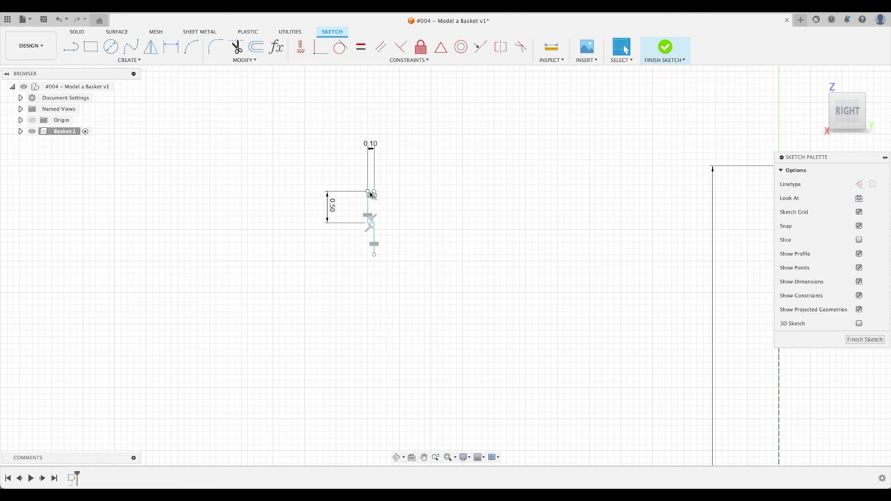
{"action": "scroll", "coordinate": [478, 193], "scroll_direction": "down", "scroll_amount": 2}
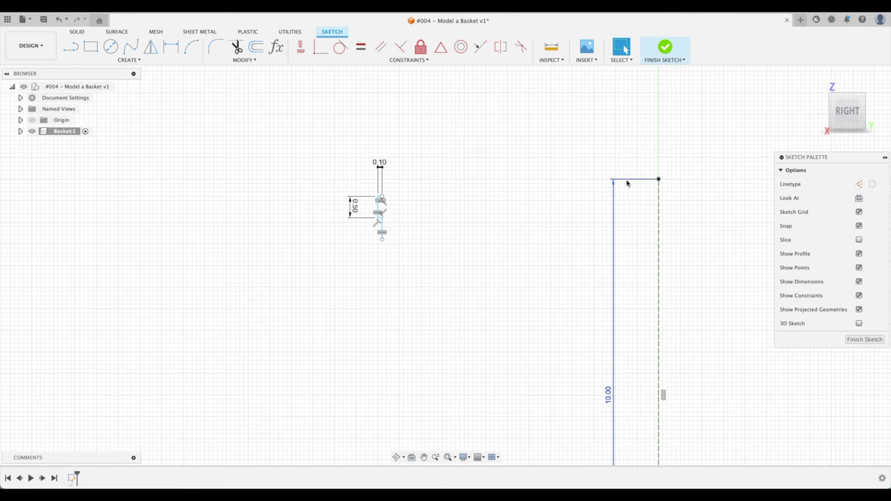
{"action": "scroll", "coordinate": [408, 201], "scroll_direction": "up", "scroll_amount": 5}
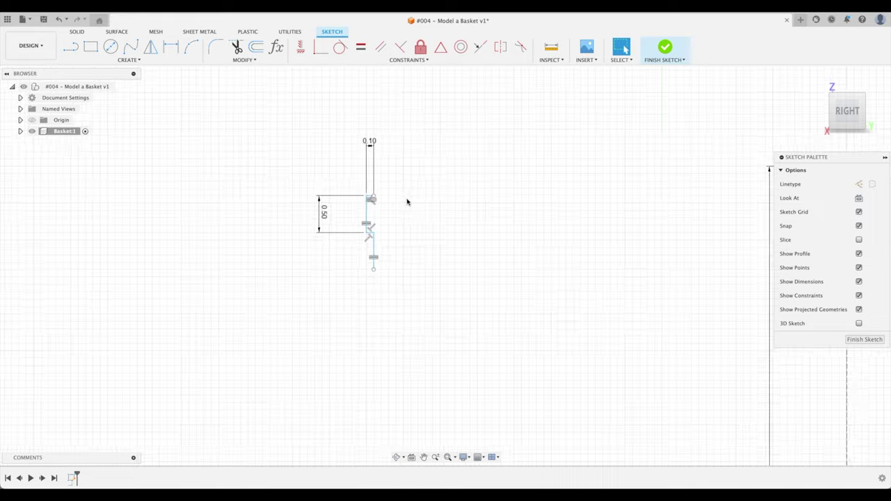
{"action": "scroll", "coordinate": [364, 201], "scroll_direction": "up", "scroll_amount": 4}
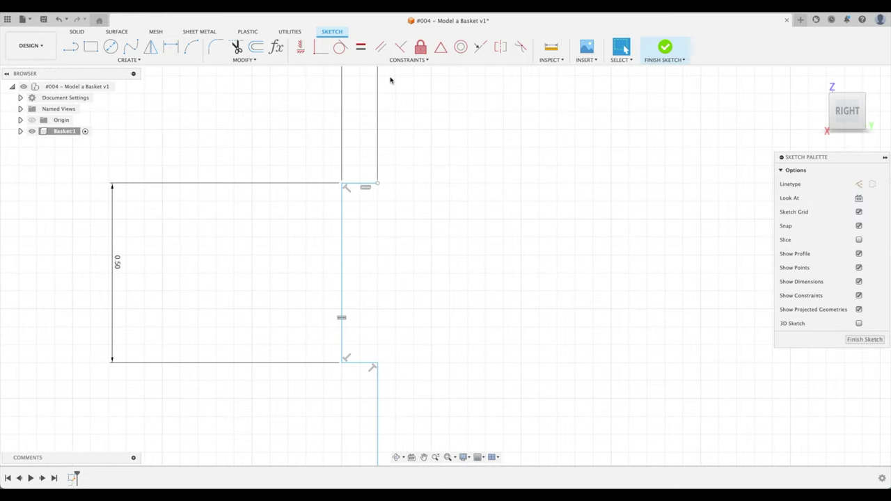
{"action": "left_click", "coordinate": [300, 49]}
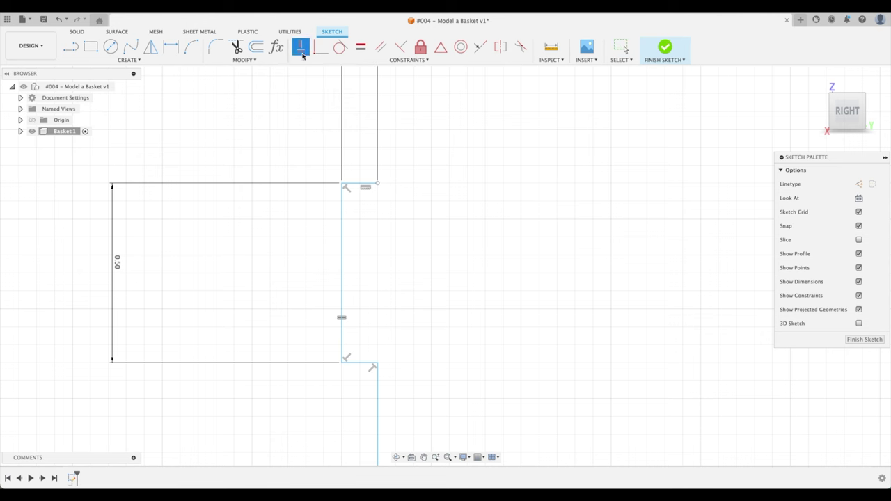
{"action": "scroll", "coordinate": [533, 158], "scroll_direction": "down", "scroll_amount": 8}
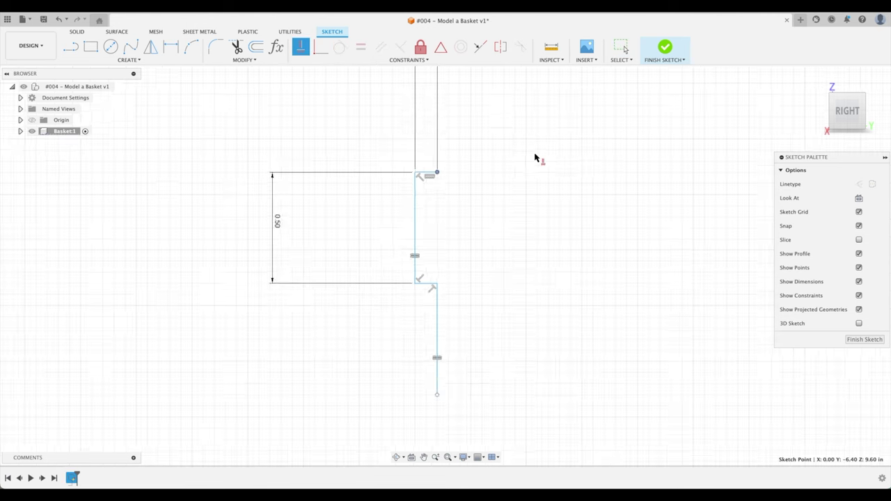
{"action": "middle_click_drag", "start_coordinate": [616, 143], "coordinate": [219, 214]}
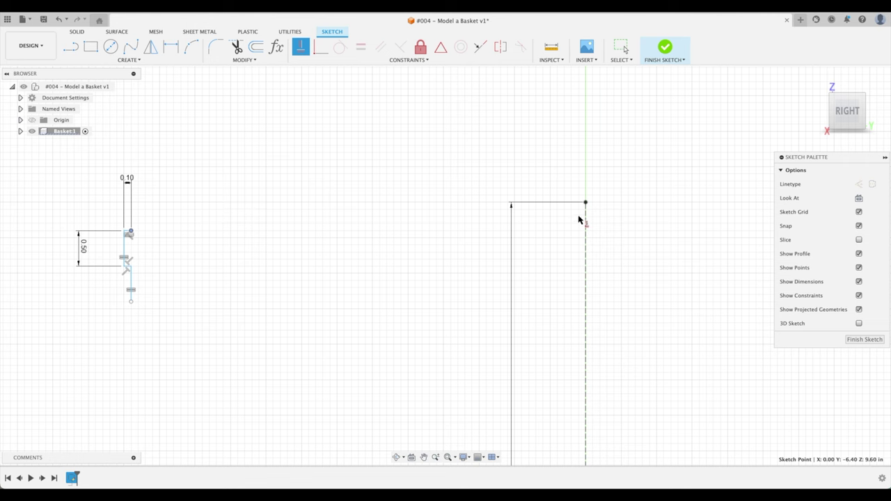
{"action": "left_click", "coordinate": [130, 232]}
{"action": "left_click", "coordinate": [585, 204]}
{"action": "scroll", "coordinate": [167, 202], "scroll_direction": "up", "scroll_amount": 10}
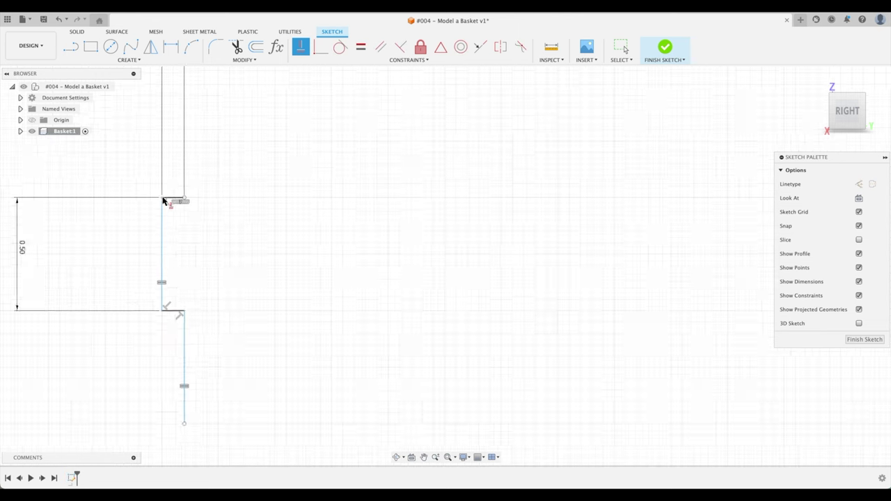
{"action": "scroll", "coordinate": [189, 202], "scroll_direction": "down", "scroll_amount": 5}
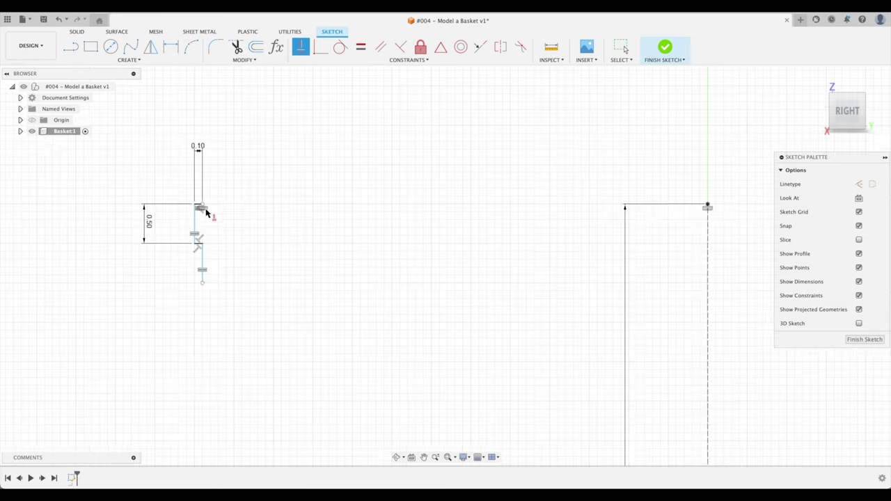
{"action": "scroll", "coordinate": [239, 221], "scroll_direction": "down", "scroll_amount": 10}
{"action": "key", "text": "Escape"}
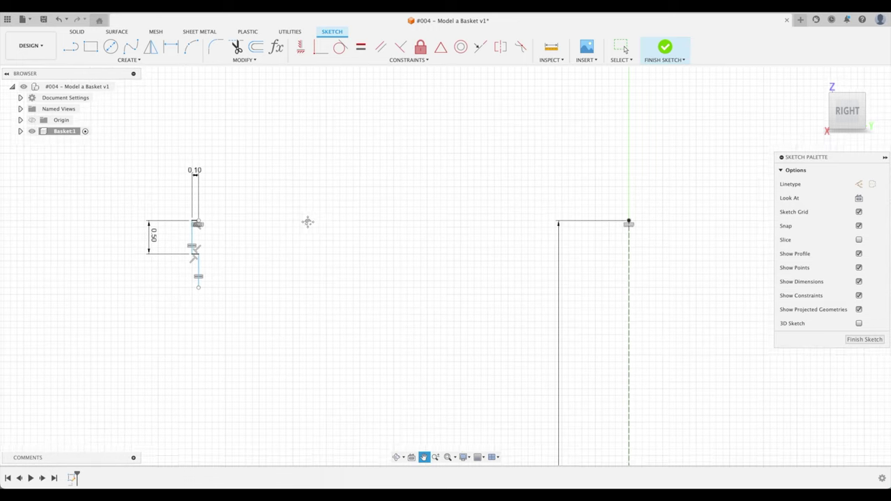
Step: Add a 14 in diameter dimension between the construction axis and the rim profile's outer vertical line
{"action": "scroll", "coordinate": [289, 225], "scroll_direction": "up", "scroll_amount": 4}
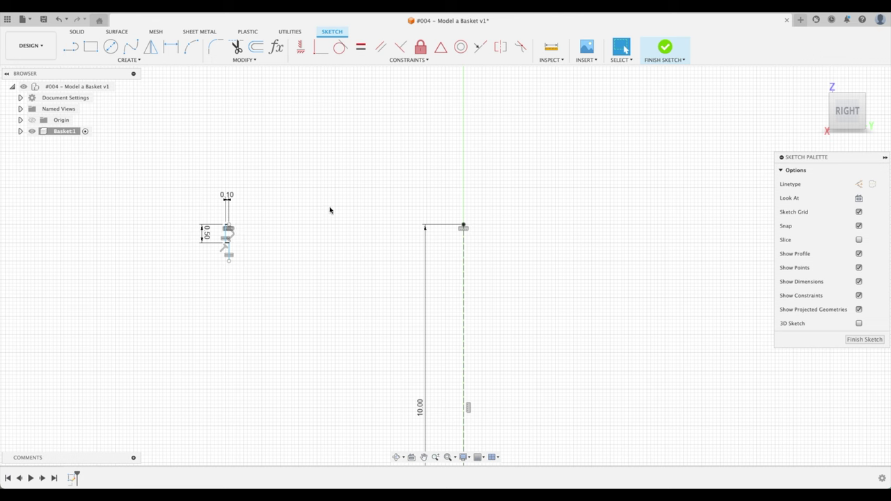
{"action": "key", "text": "d"}
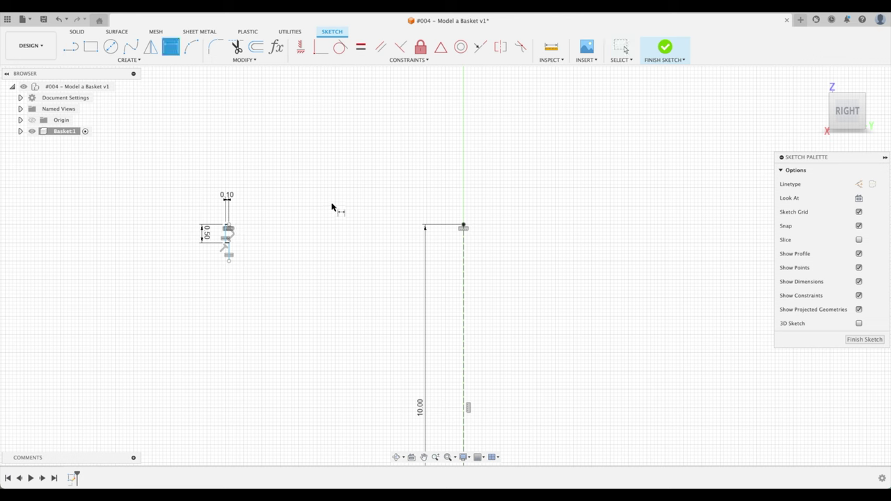
{"action": "left_click", "coordinate": [463, 241]}
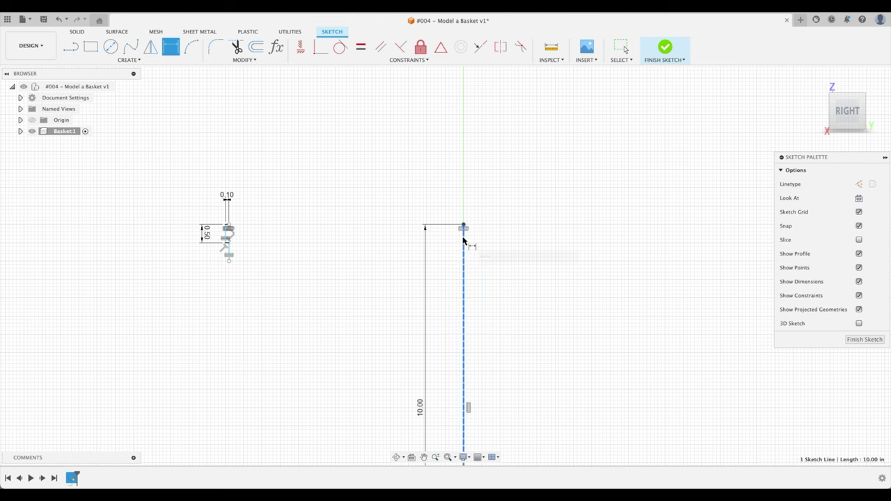
{"action": "scroll", "coordinate": [248, 223], "scroll_direction": "up", "scroll_amount": 2}
{"action": "scroll", "coordinate": [240, 223], "scroll_direction": "up", "scroll_amount": 3}
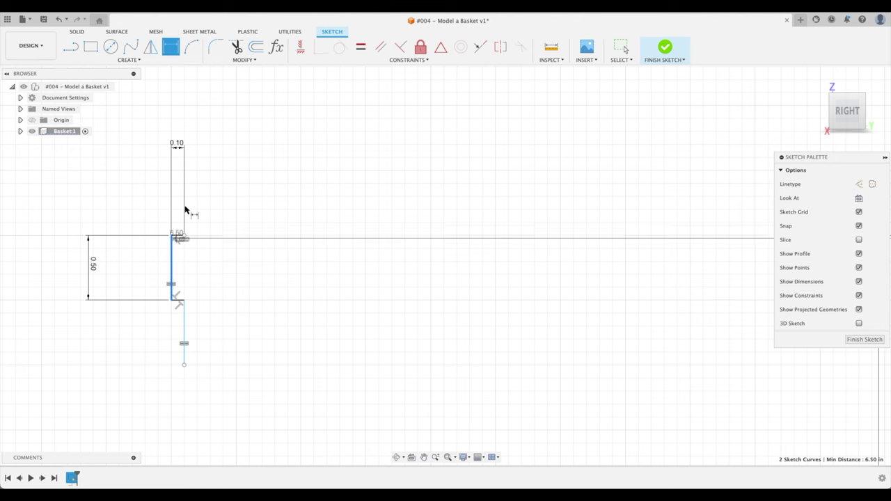
{"action": "scroll", "coordinate": [513, 135], "scroll_direction": "down", "scroll_amount": 5}
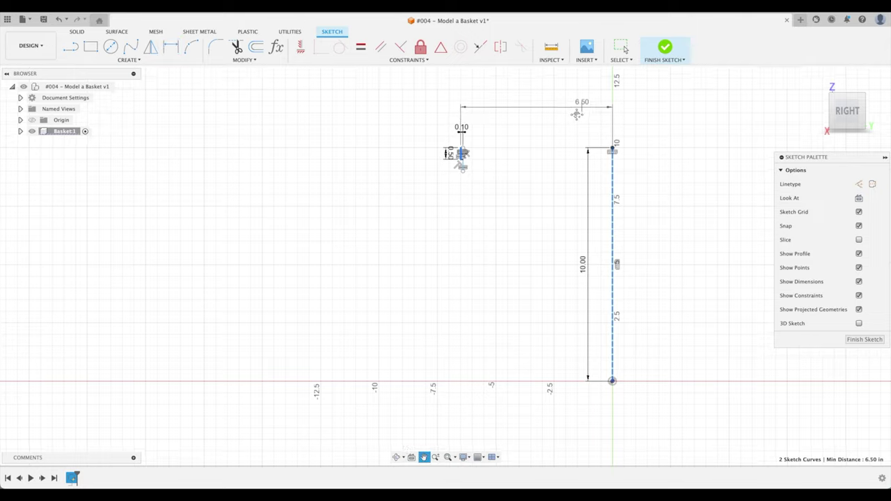
{"action": "middle_click_drag", "start_coordinate": [576, 115], "coordinate": [489, 176]}
{"action": "right_click", "coordinate": [451, 149]}
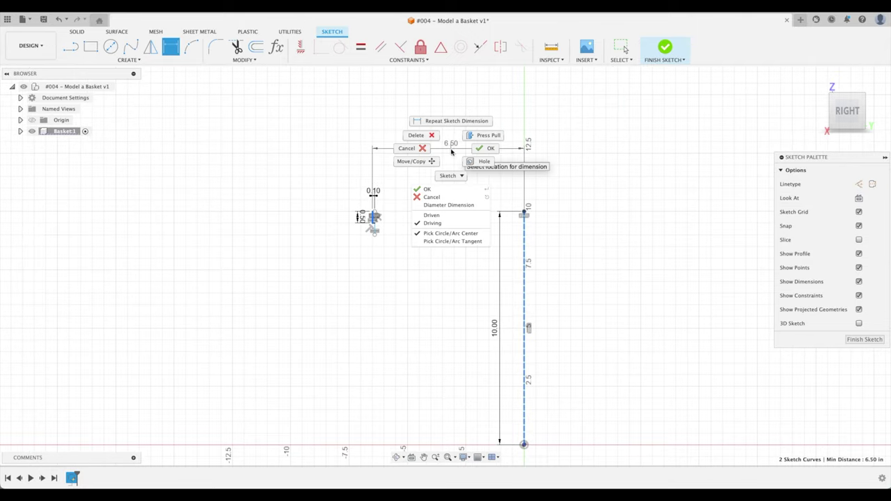
{"action": "left_click", "coordinate": [453, 206]}
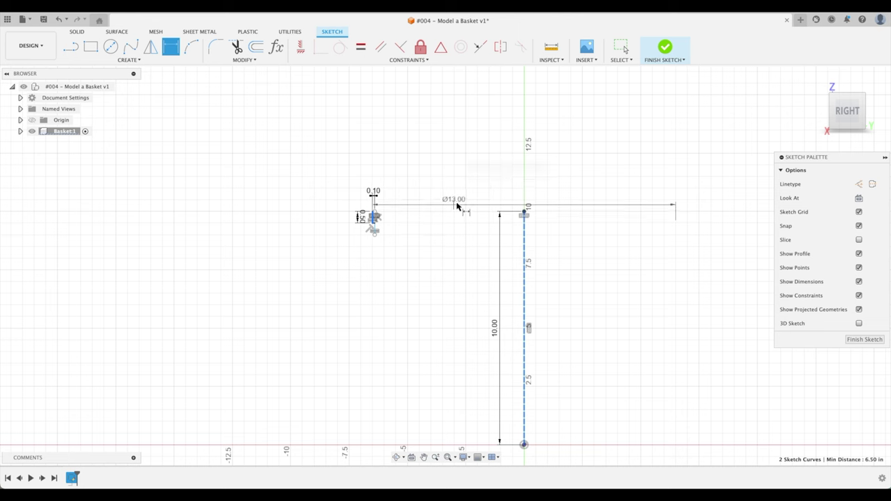
{"action": "left_click", "coordinate": [524, 167]}
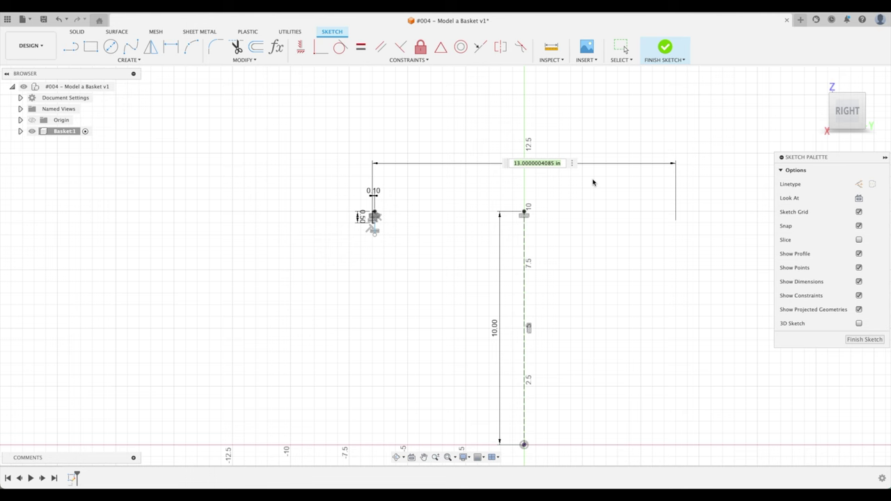
{"action": "type", "text": "14"}
{"action": "key", "text": "Return"}
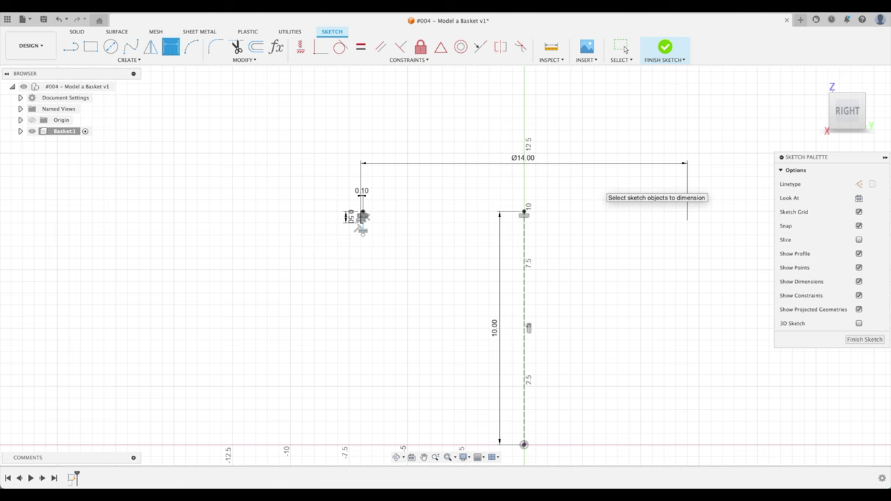
{"action": "scroll", "coordinate": [354, 235], "scroll_direction": "up", "scroll_amount": 3}
{"action": "scroll", "coordinate": [390, 233], "scroll_direction": "up", "scroll_amount": 5}
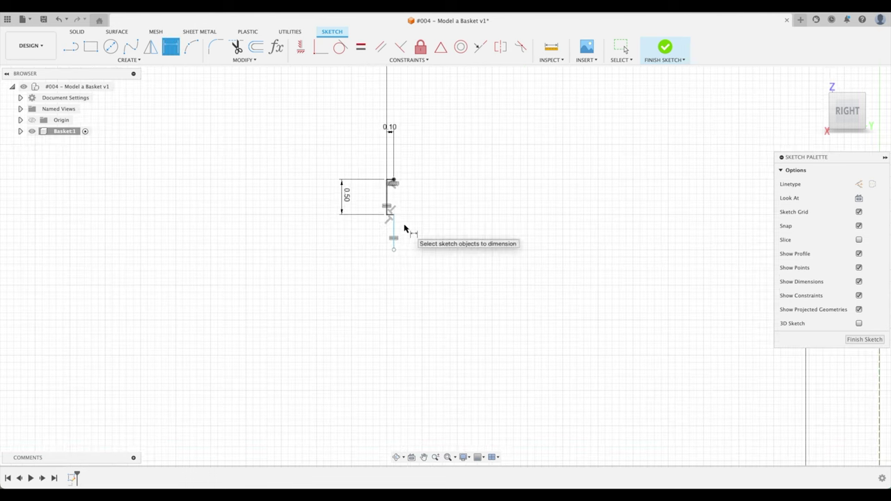
{"action": "key", "text": "Escape"}
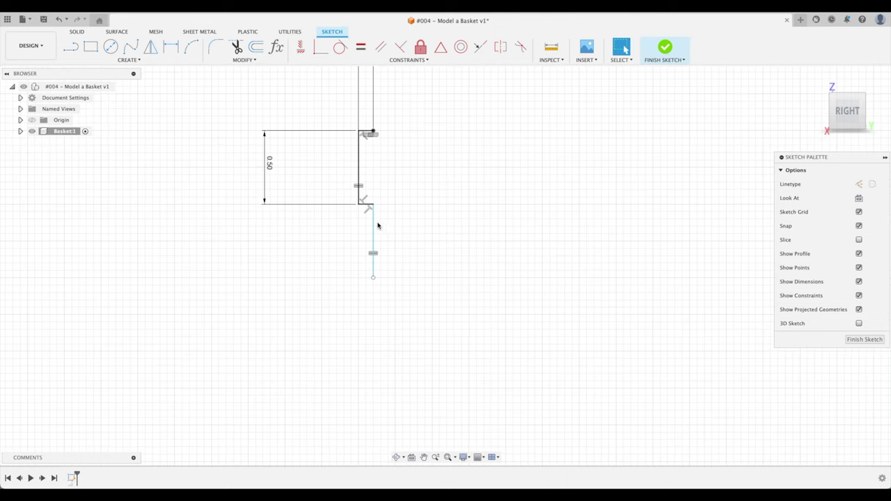
Step: Move the lower vertical line slightly toward the axis to test the profile's remaining freedom
{"action": "mouse_move", "coordinate": [374, 237]}
{"action": "left_mouse_down"}
{"action": "mouse_move", "coordinate": [439, 232]}
{"action": "mouse_move", "coordinate": [390, 230]}
{"action": "left_mouse_up"}
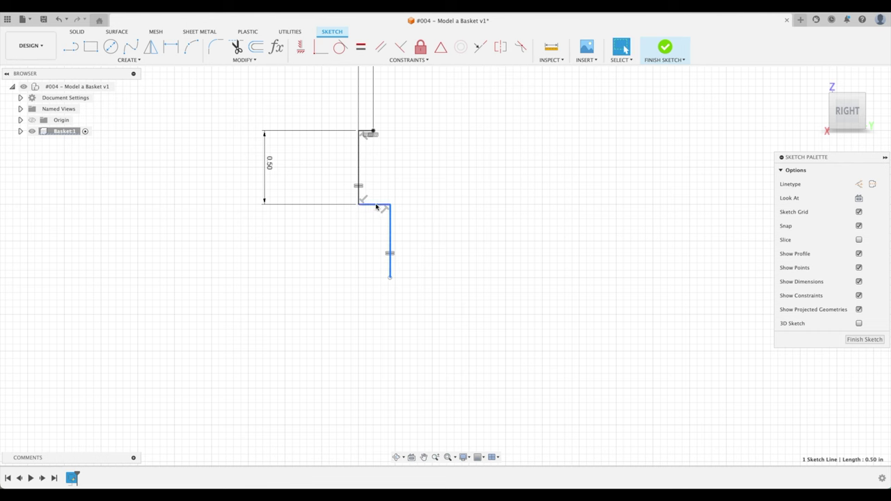
{"action": "left_click", "coordinate": [404, 225]}
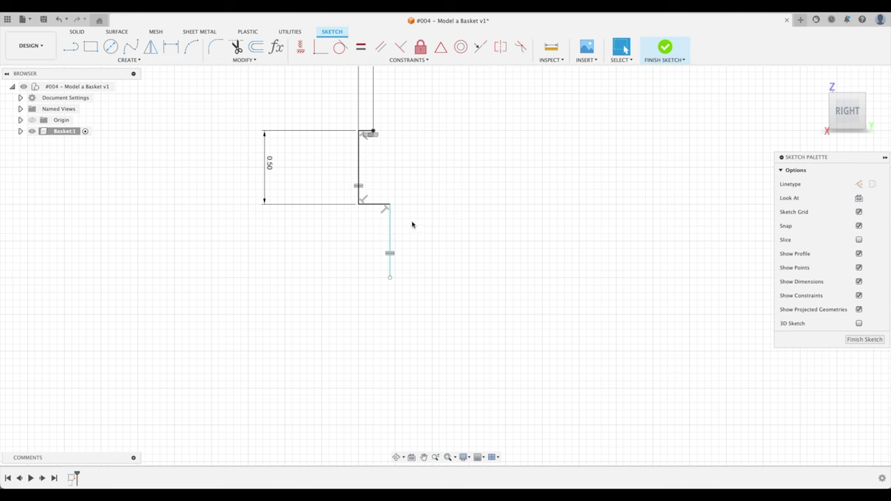
{"action": "scroll", "coordinate": [412, 222], "scroll_direction": "down", "scroll_amount": 2}
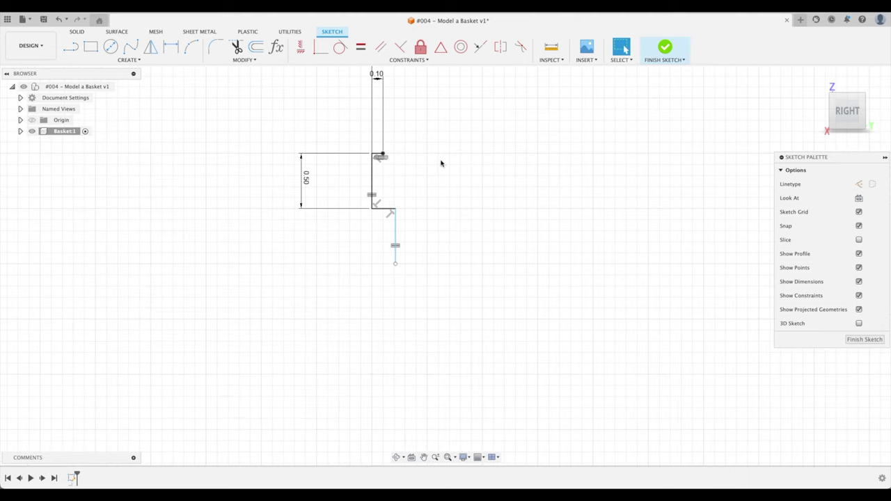
{"action": "middle_click_drag", "start_coordinate": [441, 161], "coordinate": [443, 188]}
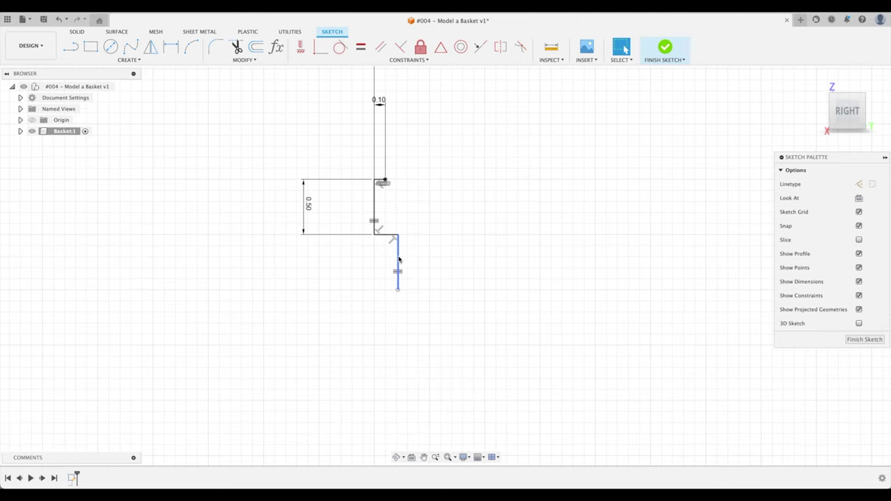
{"action": "mouse_move", "coordinate": [399, 257]}
{"action": "left_mouse_down"}
{"action": "mouse_move", "coordinate": [424, 258]}
{"action": "mouse_move", "coordinate": [418, 253]}
{"action": "mouse_move", "coordinate": [384, 290]}
{"action": "mouse_move", "coordinate": [424, 352]}
{"action": "mouse_move", "coordinate": [366, 320]}
{"action": "mouse_move", "coordinate": [387, 204]}
{"action": "mouse_move", "coordinate": [370, 209]}
{"action": "mouse_move", "coordinate": [422, 243]}
{"action": "mouse_move", "coordinate": [400, 251]}
{"action": "left_mouse_up"}
{"action": "scroll", "coordinate": [411, 255], "scroll_direction": "up", "scroll_amount": 2}
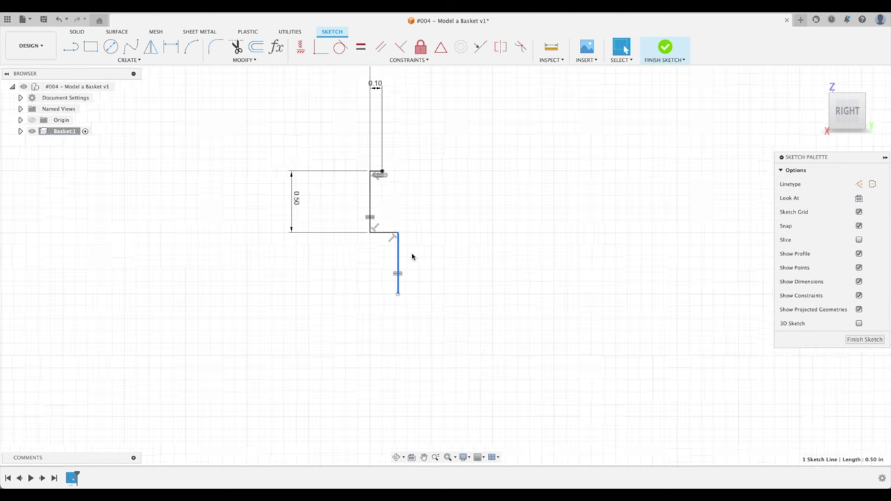
{"action": "left_click", "coordinate": [440, 217]}
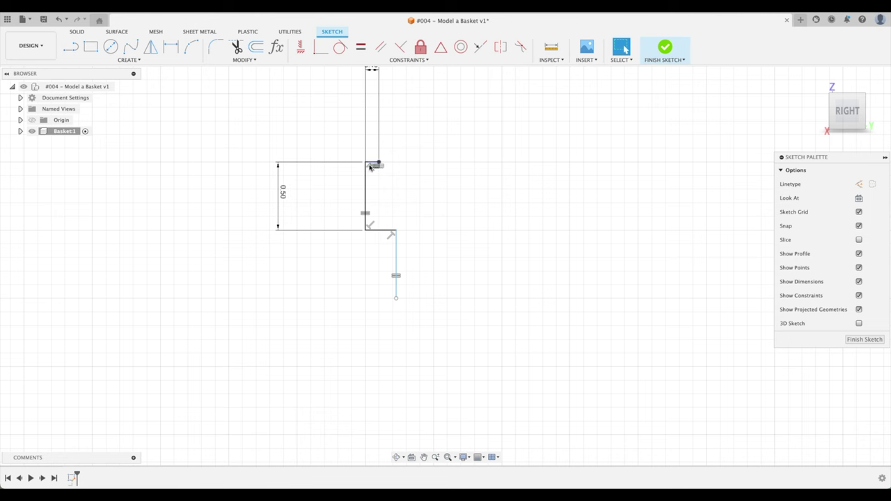
Step: Apply an Equal constraint between the upper and lower horizontal lines of the rim profile
{"action": "middle_click_drag", "start_coordinate": [450, 135], "coordinate": [503, 189]}
{"action": "scroll", "coordinate": [470, 158], "scroll_direction": "down", "scroll_amount": 1}
{"action": "left_click", "coordinate": [361, 48]}
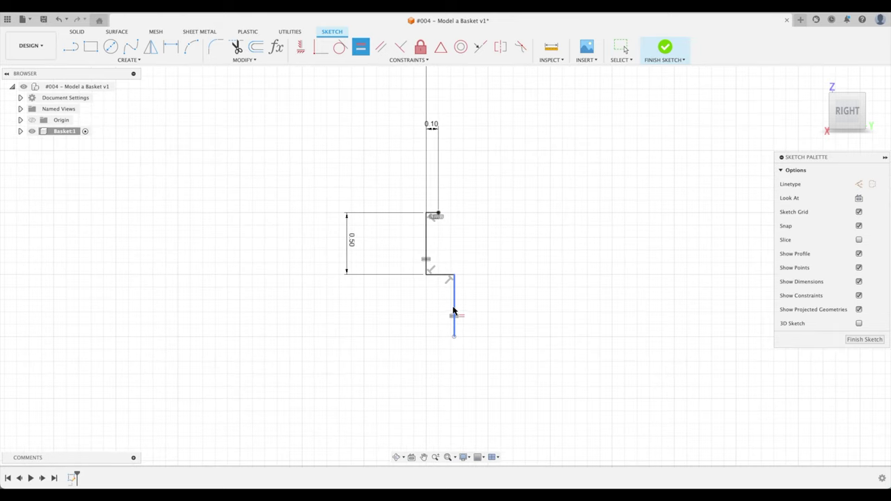
{"action": "scroll", "coordinate": [444, 285], "scroll_direction": "up", "scroll_amount": 3}
{"action": "left_click", "coordinate": [432, 243]}
{"action": "middle_click_drag", "start_coordinate": [444, 190], "coordinate": [465, 237]}
{"action": "left_click", "coordinate": [430, 169]}
{"action": "scroll", "coordinate": [469, 227], "scroll_direction": "down", "scroll_amount": 8}
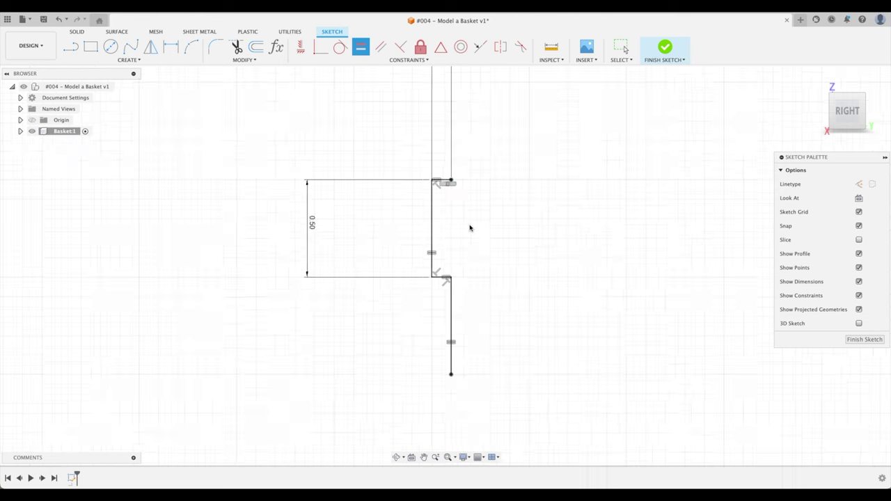
Step: Start a rectangular sketch pattern with all four lines of the stepped rim profile as its objects
{"action": "key", "text": "Escape"}
{"action": "scroll", "coordinate": [551, 241], "scroll_direction": "down", "scroll_amount": 5}
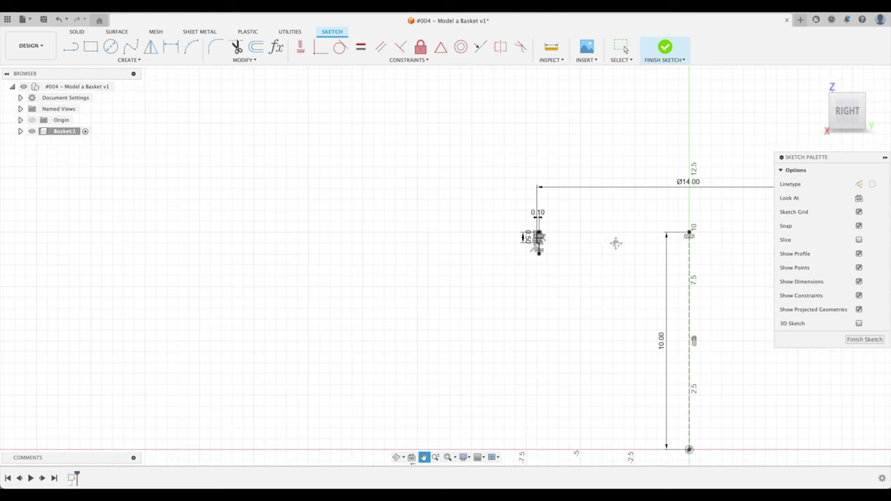
{"action": "scroll", "coordinate": [549, 240], "scroll_direction": "up", "scroll_amount": 10}
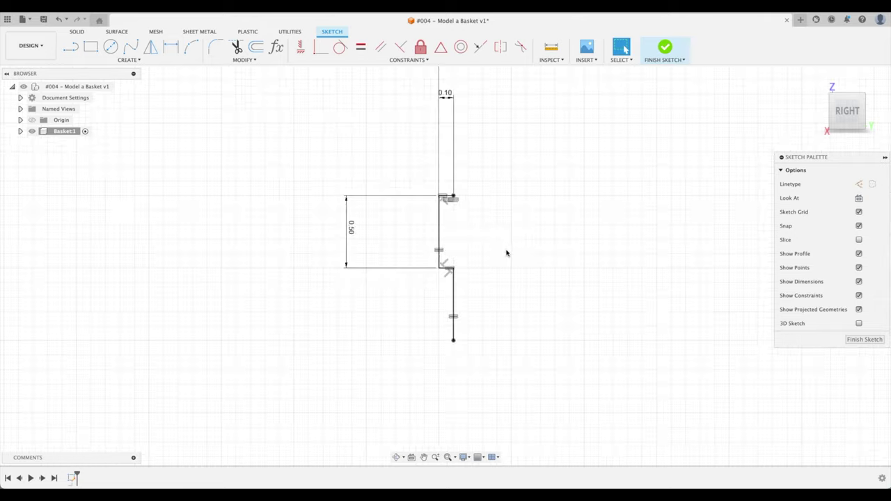
{"action": "left_click", "coordinate": [139, 60]}
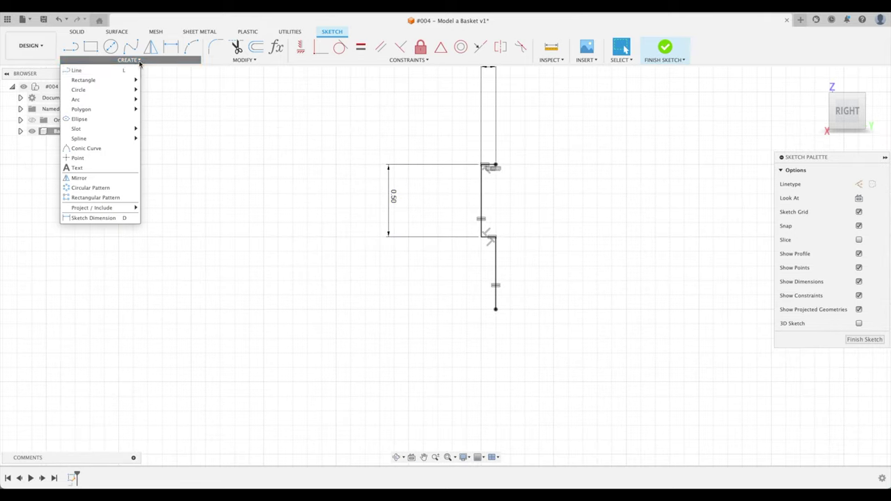
{"action": "left_click", "coordinate": [104, 197]}
{"action": "scroll", "coordinate": [487, 174], "scroll_direction": "up", "scroll_amount": 5}
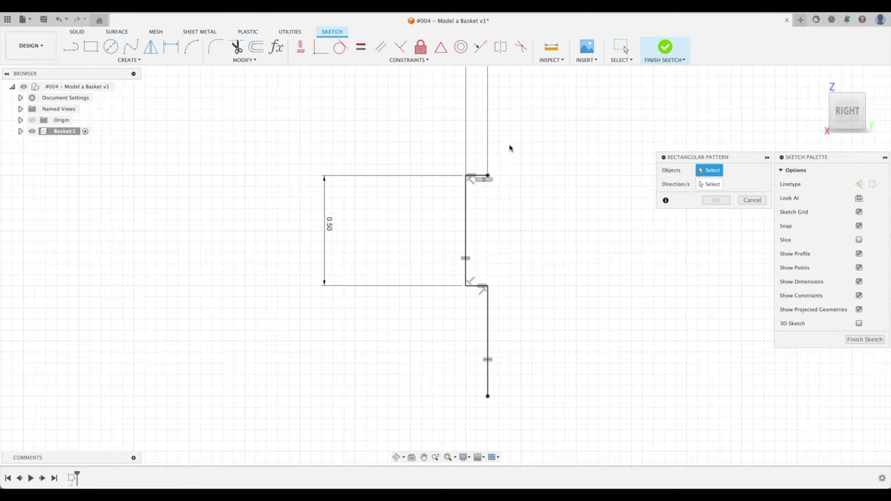
{"action": "scroll", "coordinate": [476, 187], "scroll_direction": "up", "scroll_amount": 1}
{"action": "left_click", "coordinate": [447, 187]}
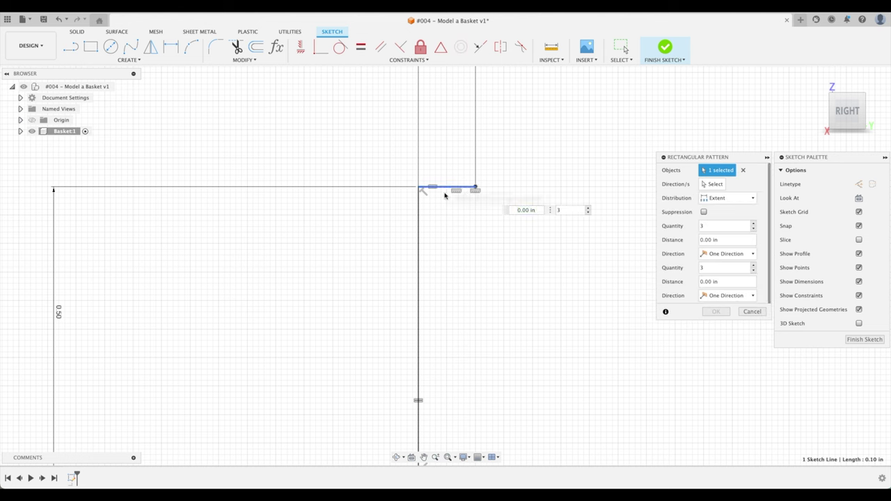
{"action": "left_click", "coordinate": [419, 230]}
{"action": "scroll", "coordinate": [521, 176], "scroll_direction": "down", "scroll_amount": 4}
{"action": "scroll", "coordinate": [536, 230], "scroll_direction": "down", "scroll_amount": 3}
{"action": "scroll", "coordinate": [547, 264], "scroll_direction": "up", "scroll_amount": 5}
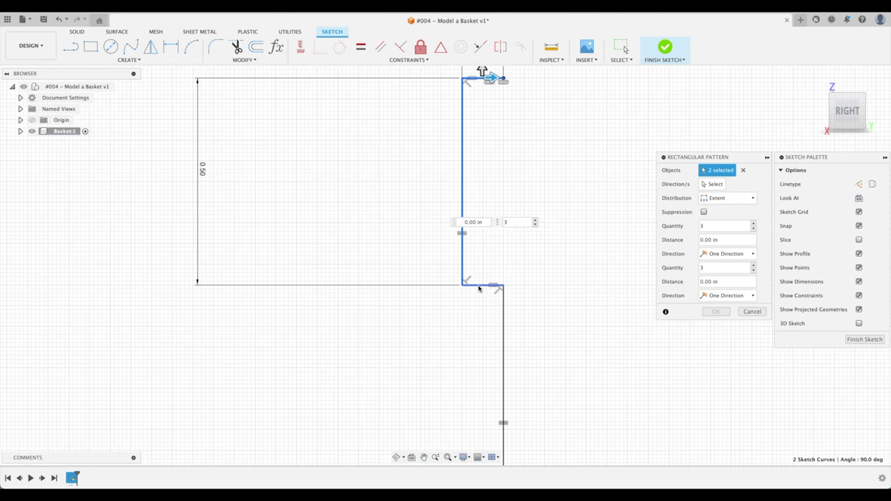
{"action": "left_click", "coordinate": [503, 316]}
{"action": "left_click", "coordinate": [503, 317]}
{"action": "scroll", "coordinate": [573, 197], "scroll_direction": "down", "scroll_amount": 3}
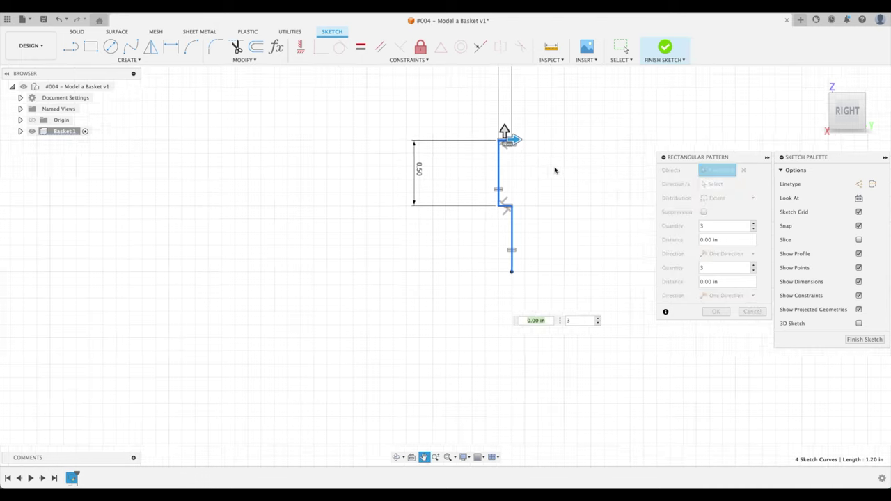
{"action": "scroll", "coordinate": [549, 131], "scroll_direction": "down", "scroll_amount": 3}
{"action": "middle_click_drag", "start_coordinate": [549, 139], "coordinate": [499, 177]}
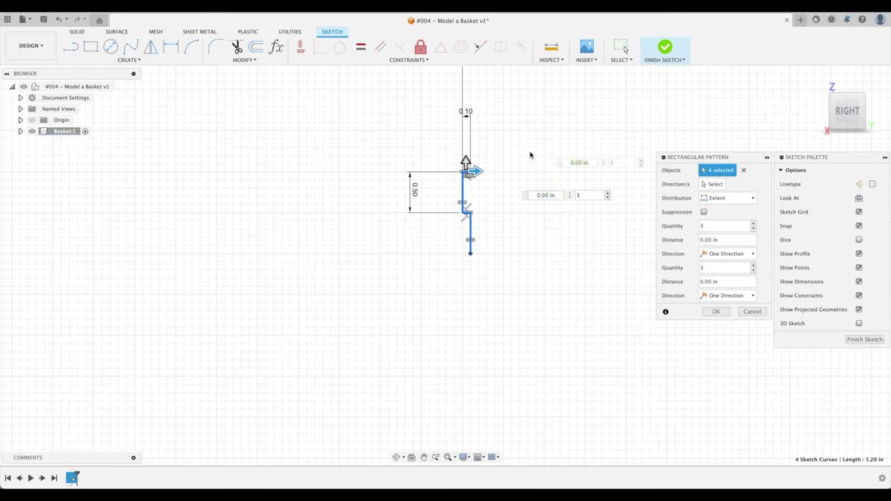
Step: Stretch the pattern downward to a distance of -3.10 in with the Extent distribution
{"action": "left_click_drag", "start_coordinate": [466, 161], "coordinate": [487, 378]}
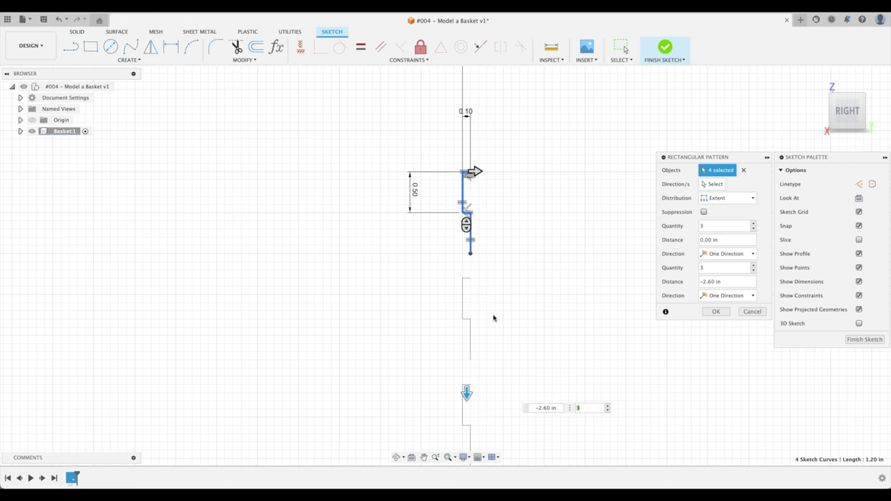
{"action": "scroll", "coordinate": [529, 115], "scroll_direction": "down", "scroll_amount": 3}
{"action": "middle_click_drag", "start_coordinate": [543, 109], "coordinate": [526, 79]}
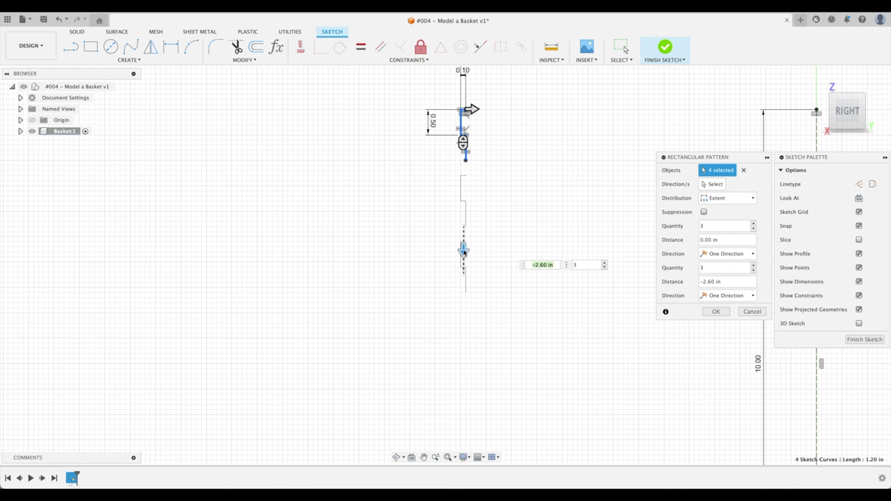
{"action": "left_click_drag", "start_coordinate": [463, 252], "coordinate": [464, 276]}
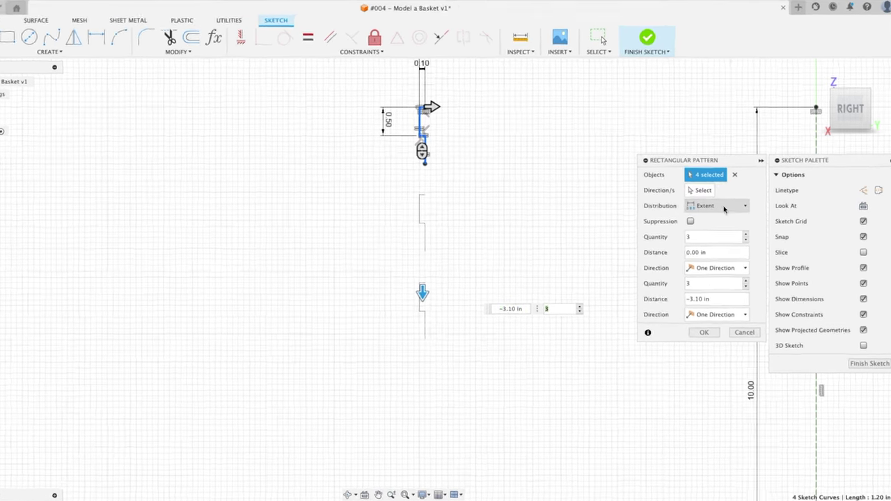
{"action": "left_click", "coordinate": [690, 230]}
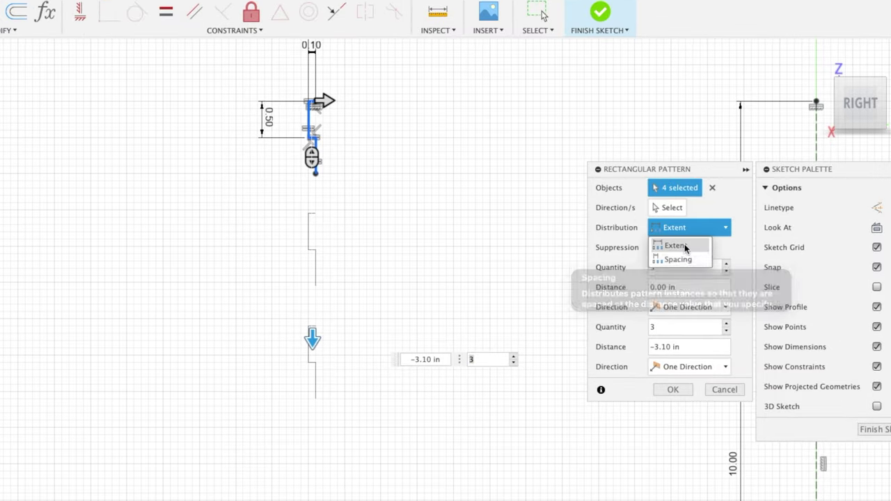
{"action": "left_click", "coordinate": [686, 226]}
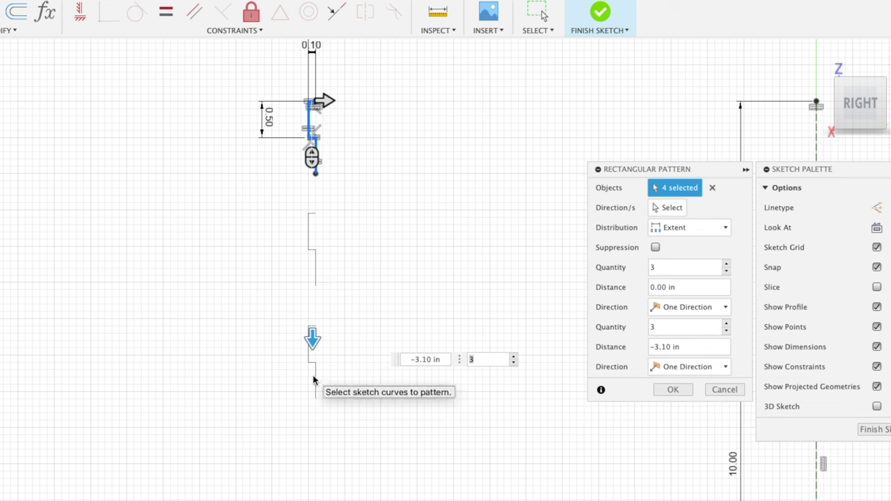
Step: Switch the pattern distribution to Spacing and set its vertical distance to -1 in
{"action": "left_click", "coordinate": [688, 227]}
{"action": "left_click", "coordinate": [678, 260]}
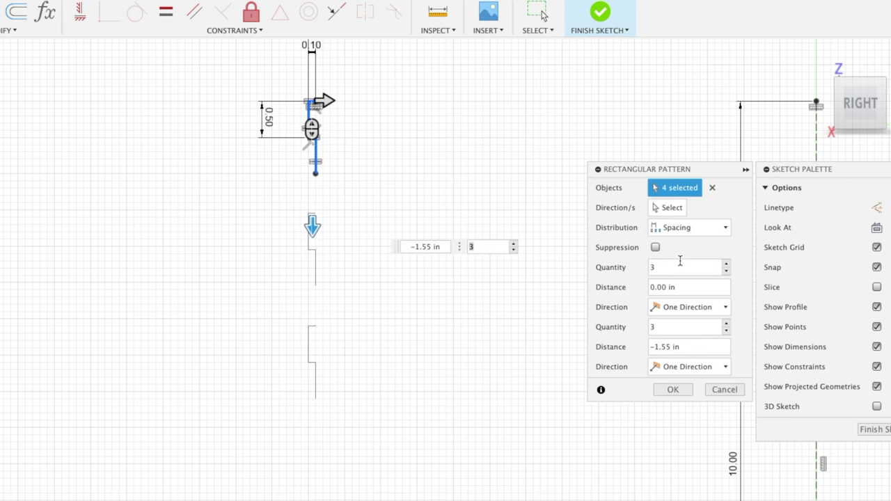
{"action": "left_click", "coordinate": [655, 348]}
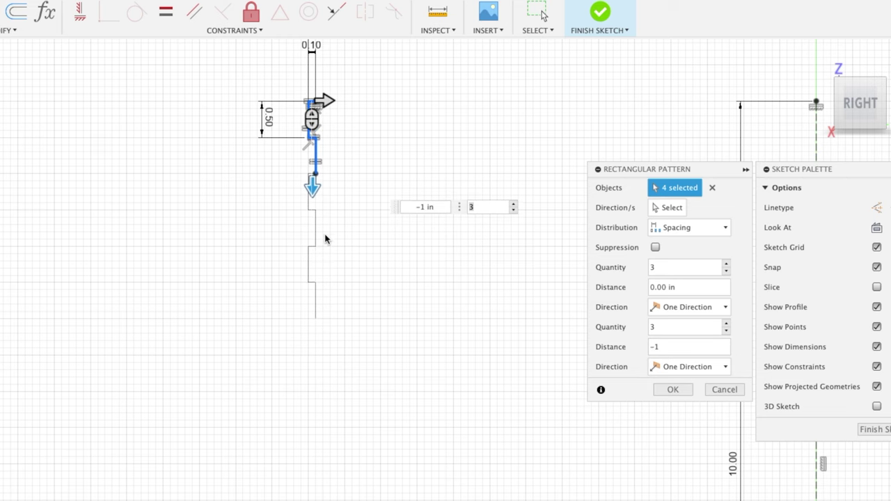
{"action": "scroll", "coordinate": [325, 223], "scroll_direction": "up", "scroll_amount": 5}
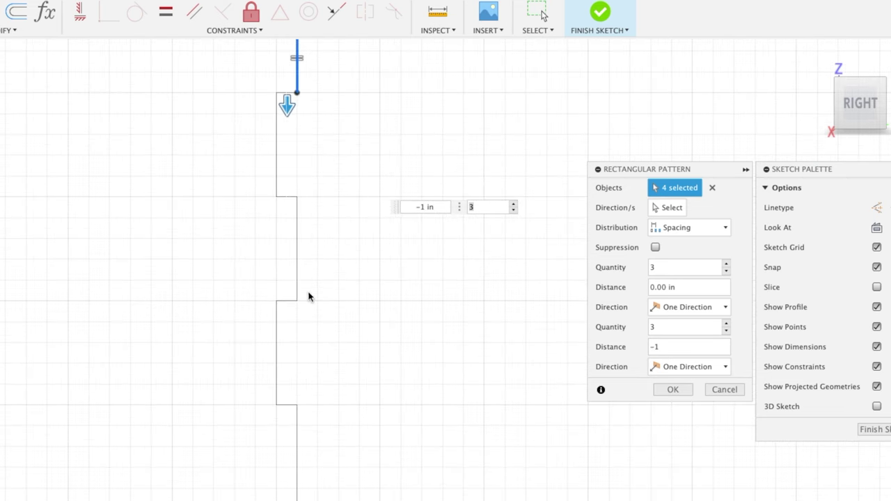
{"action": "scroll", "coordinate": [409, 311], "scroll_direction": "down", "scroll_amount": 5}
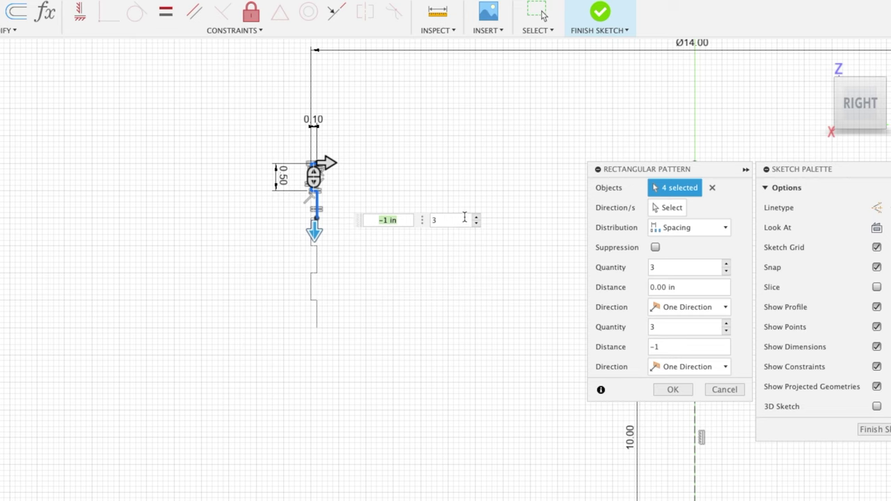
Step: Set the pattern's vertical quantity to 10 and apply the pattern of the stepped profile
{"action": "left_click", "coordinate": [476, 216]}
{"action": "scroll", "coordinate": [487, 226], "scroll_direction": "down", "scroll_amount": 2}
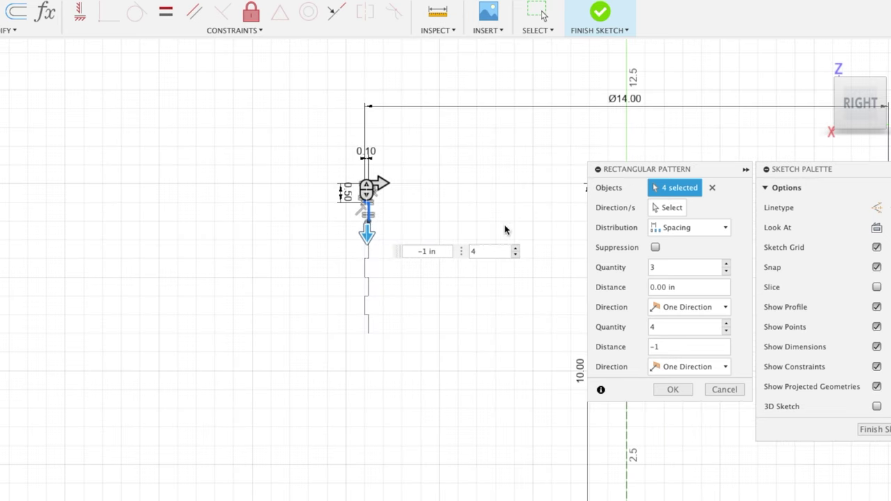
{"action": "left_click", "coordinate": [726, 324]}
{"action": "left_click", "coordinate": [727, 324]}
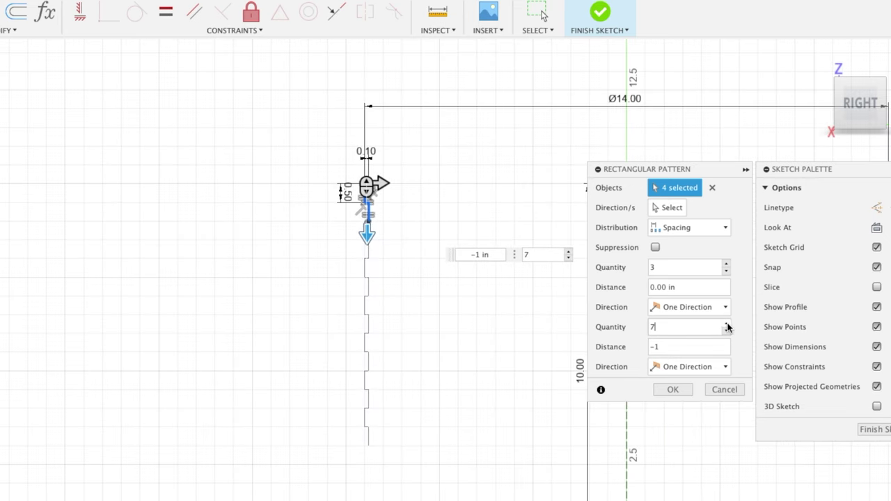
{"action": "left_click", "coordinate": [726, 324]}
{"action": "scroll", "coordinate": [402, 487], "scroll_direction": "down", "scroll_amount": 2}
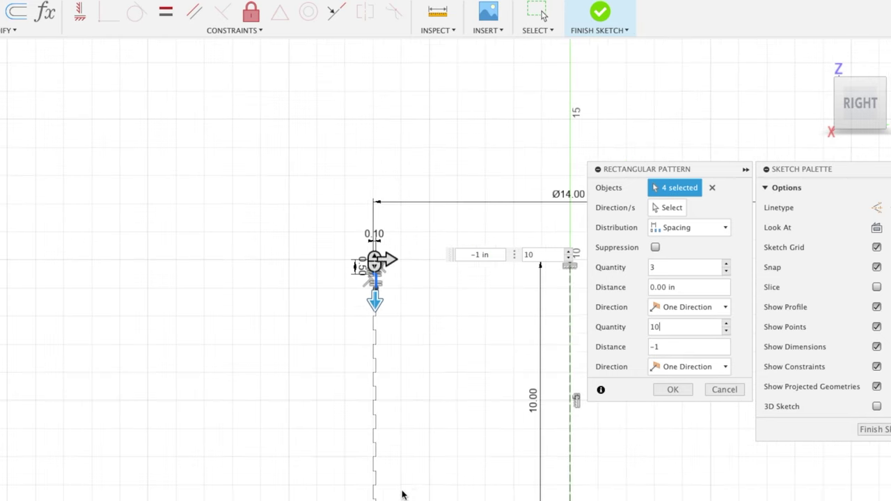
{"action": "middle_click_drag", "start_coordinate": [403, 464], "coordinate": [320, 418]}
{"action": "scroll", "coordinate": [319, 416], "scroll_direction": "up", "scroll_amount": 2}
{"action": "key", "text": "Tab"}
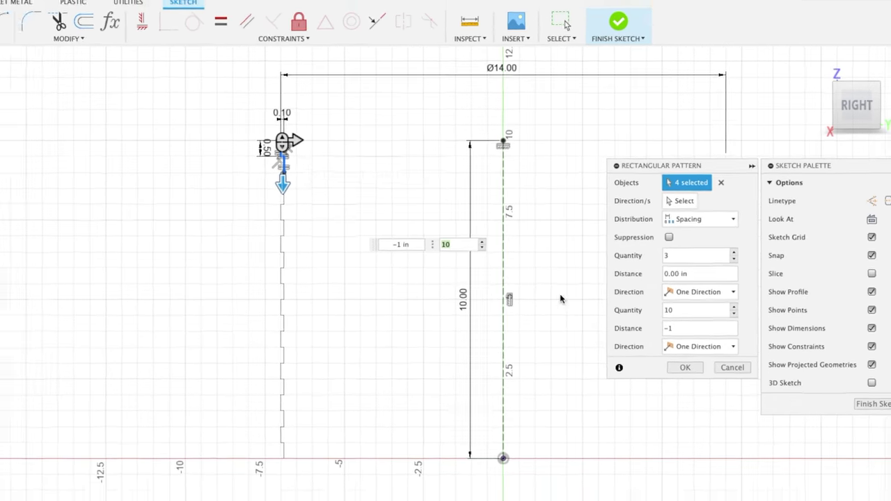
{"action": "left_click", "coordinate": [707, 327]}
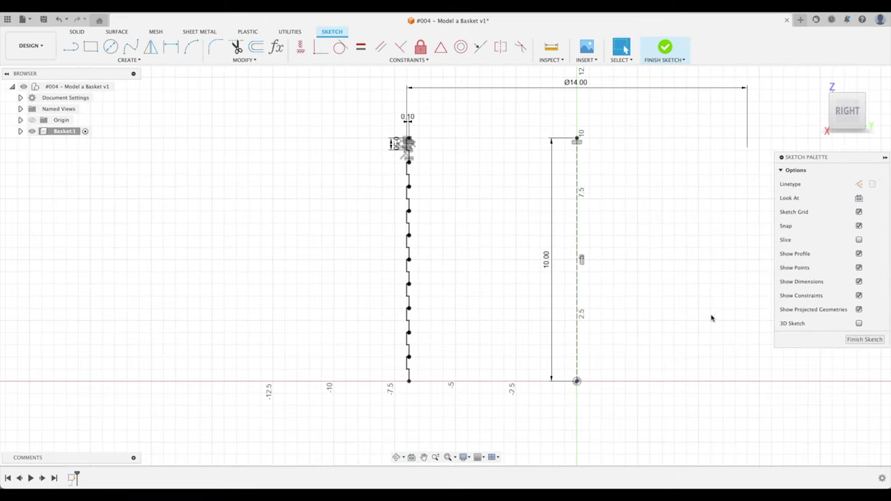
Step: Draw a horizontal base line from the lowest endpoint of the patterned stepped profile to the origin
{"action": "scroll", "coordinate": [451, 247], "scroll_direction": "down", "scroll_amount": 1}
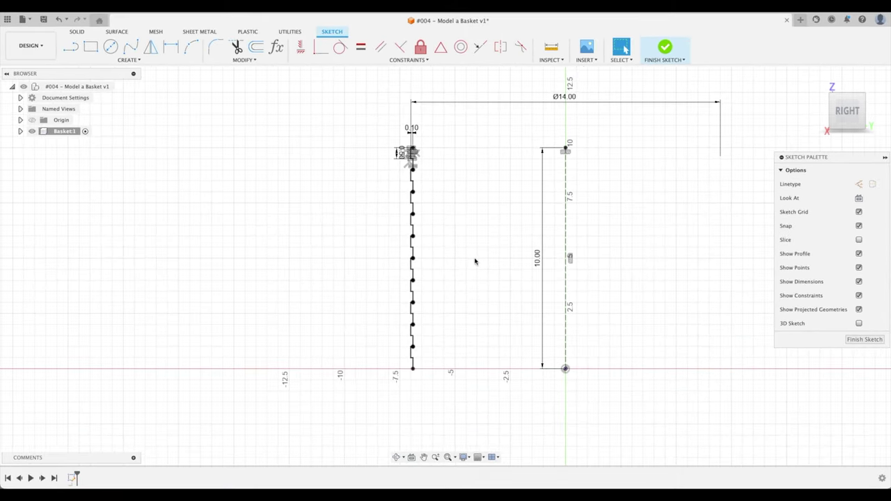
{"action": "left_click", "coordinate": [72, 48]}
{"action": "scroll", "coordinate": [397, 299], "scroll_direction": "down", "scroll_amount": 2}
{"action": "scroll", "coordinate": [445, 391], "scroll_direction": "up", "scroll_amount": 3}
{"action": "scroll", "coordinate": [423, 373], "scroll_direction": "up", "scroll_amount": 3}
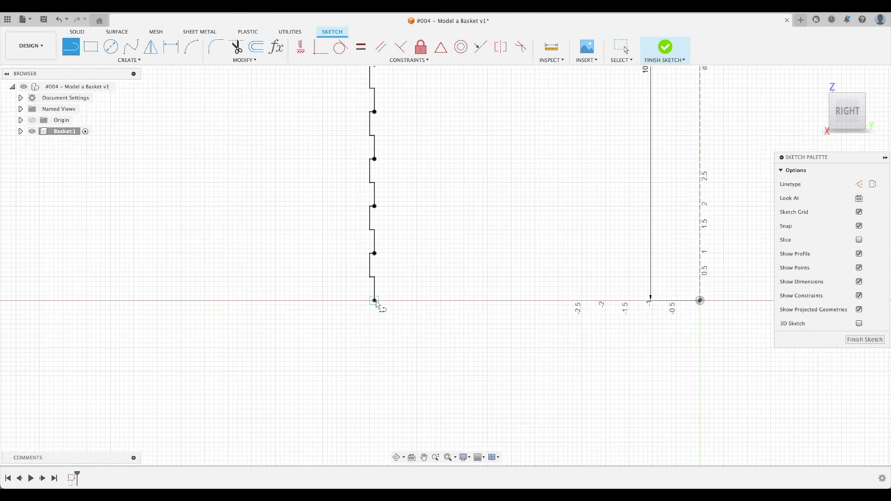
{"action": "left_click", "coordinate": [374, 300]}
{"action": "left_click", "coordinate": [699, 300]}
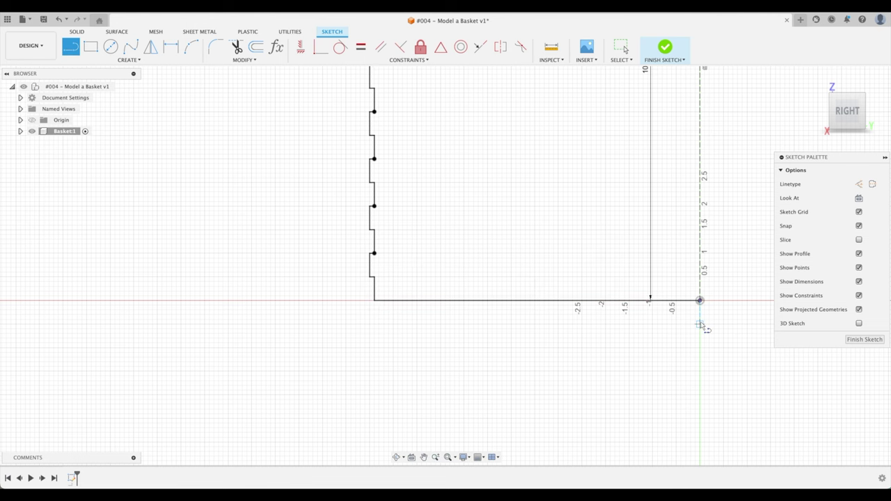
Step: Draw connected inner wall lines from the profile's upper endpoint: about 0.30 in inward, straight down, and horizontally across to the construction axis above the base
{"action": "scroll", "coordinate": [460, 292], "scroll_direction": "down", "scroll_amount": 5}
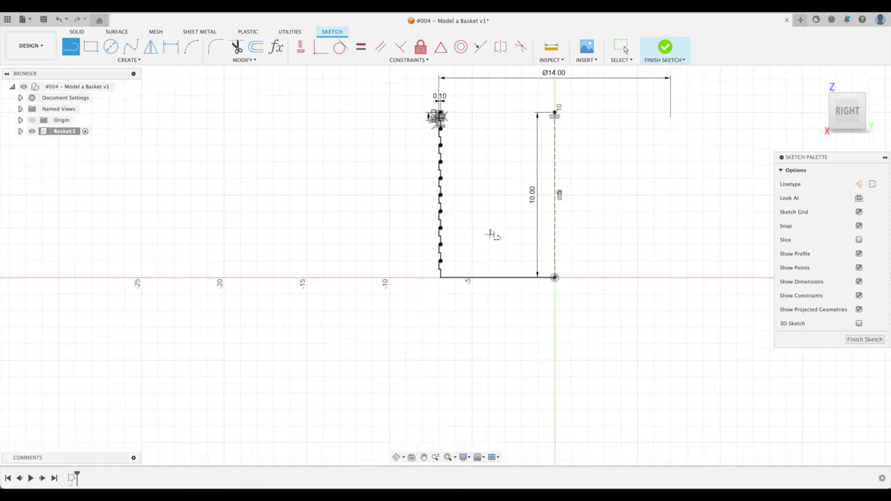
{"action": "scroll", "coordinate": [467, 209], "scroll_direction": "up", "scroll_amount": 2}
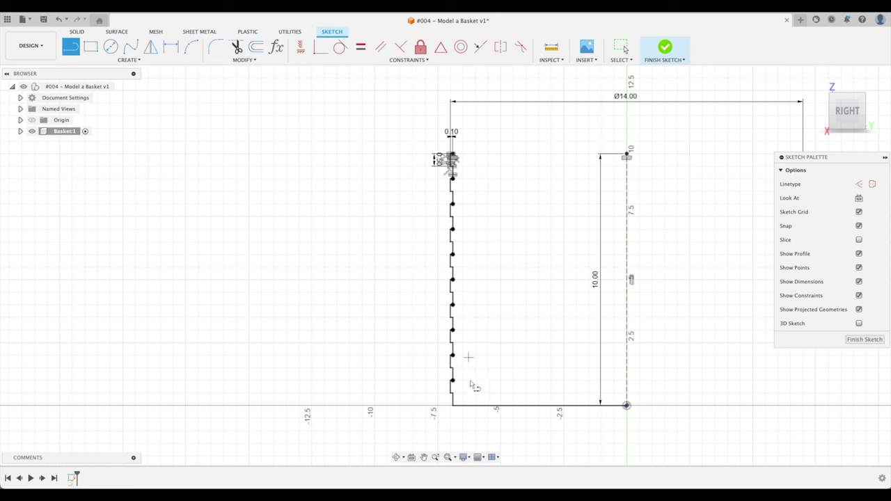
{"action": "scroll", "coordinate": [456, 174], "scroll_direction": "up", "scroll_amount": 5}
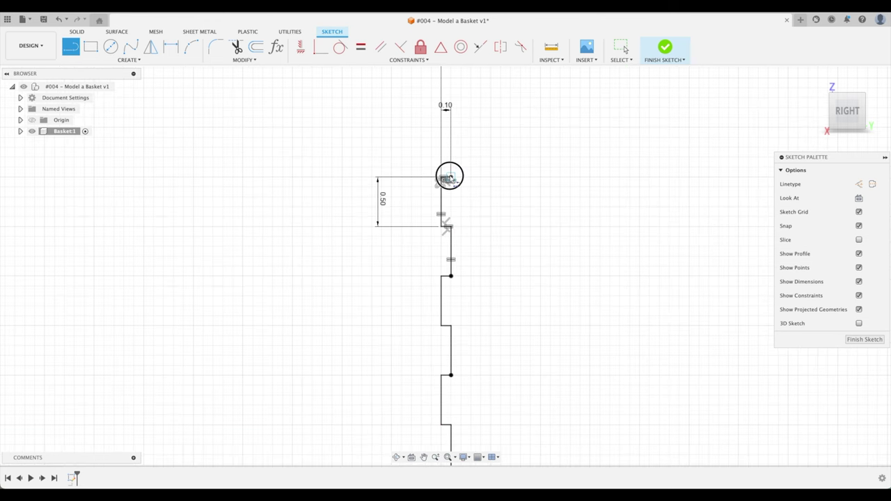
{"action": "left_click", "coordinate": [449, 176]}
{"action": "scroll", "coordinate": [491, 188], "scroll_direction": "down", "scroll_amount": 4}
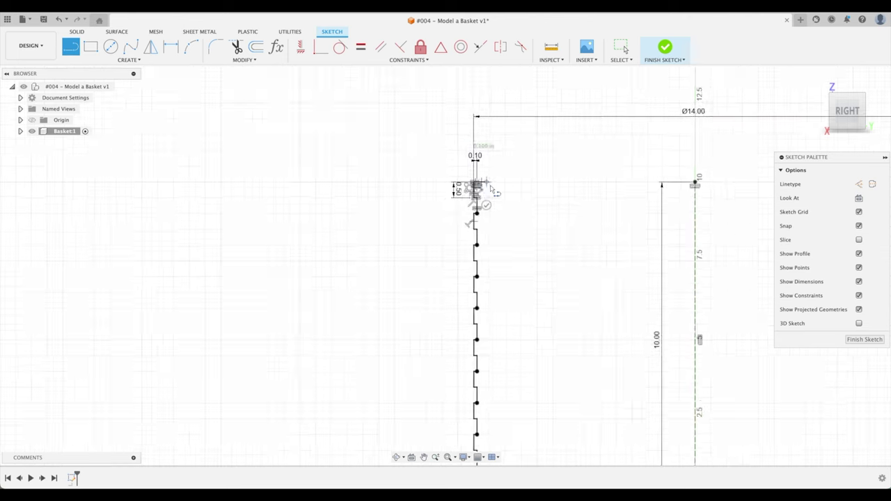
{"action": "scroll", "coordinate": [497, 247], "scroll_direction": "down", "scroll_amount": 2}
{"action": "left_click", "coordinate": [491, 369]}
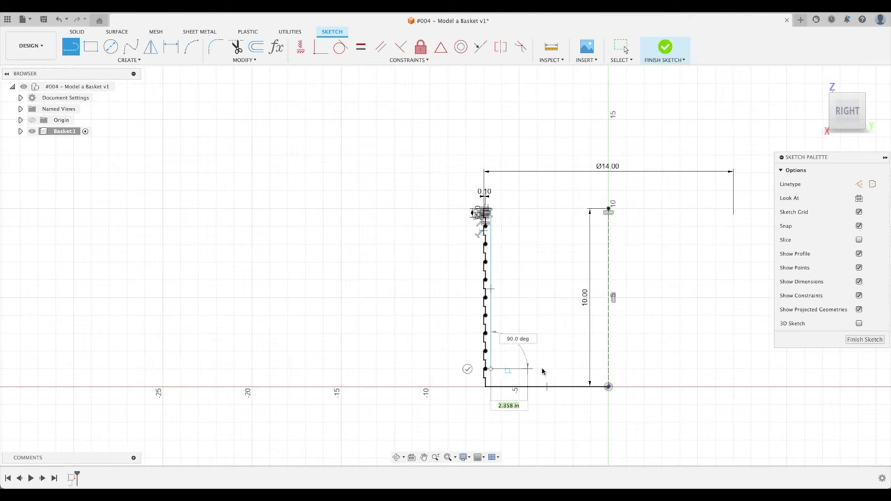
{"action": "left_click", "coordinate": [607, 369]}
{"action": "key", "text": "Escape"}
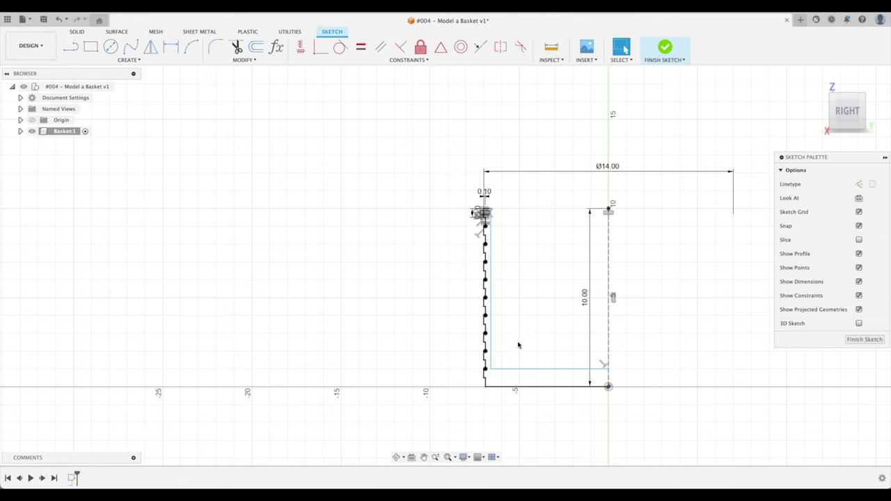
Step: Apply an equal constraint between the inward top line of the inner wall and the short 0.10 in step line beside it
{"action": "scroll", "coordinate": [501, 197], "scroll_direction": "up", "scroll_amount": 5}
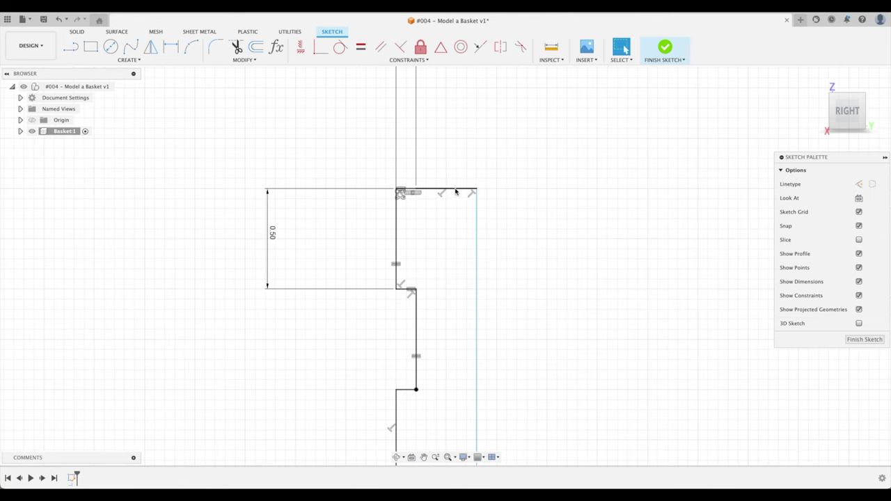
{"action": "scroll", "coordinate": [518, 143], "scroll_direction": "down", "scroll_amount": 3}
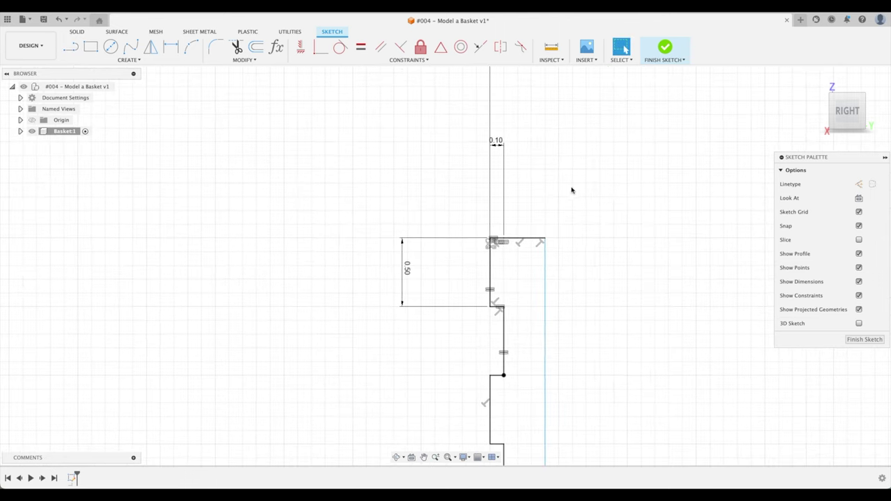
{"action": "left_click", "coordinate": [363, 47]}
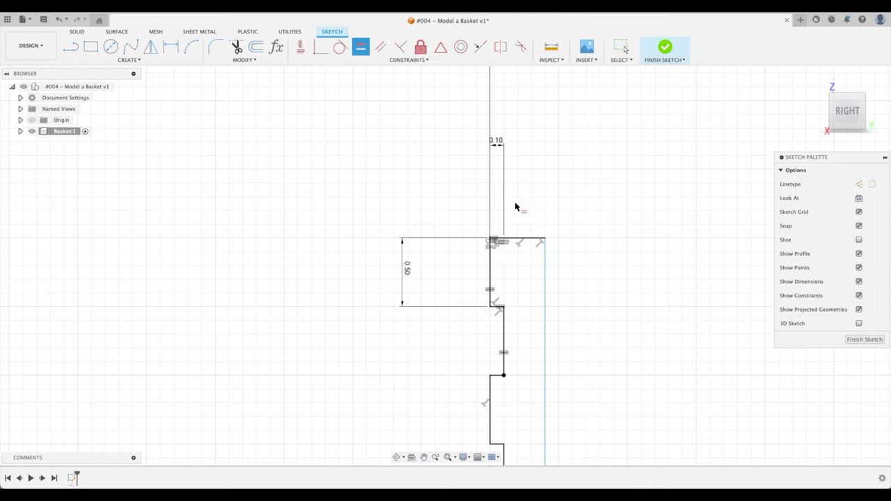
{"action": "left_click", "coordinate": [528, 241]}
{"action": "scroll", "coordinate": [503, 243], "scroll_direction": "up", "scroll_amount": 5}
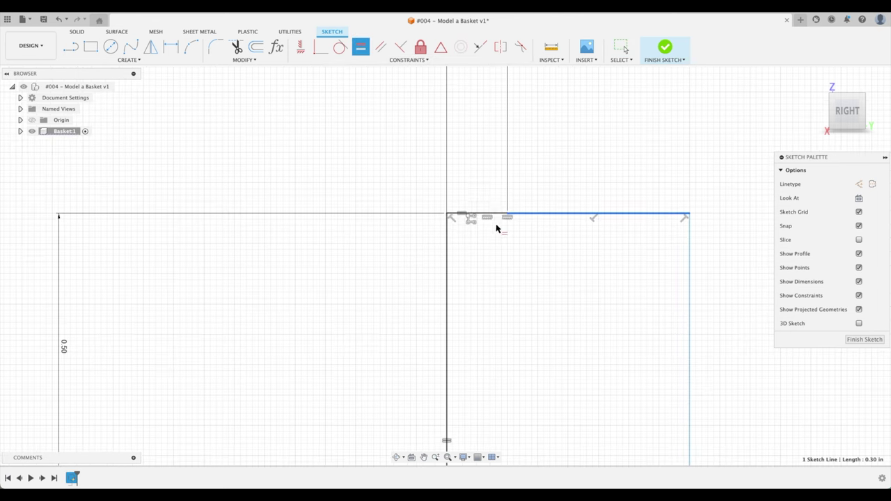
{"action": "left_click", "coordinate": [490, 216]}
{"action": "scroll", "coordinate": [551, 121], "scroll_direction": "down", "scroll_amount": 5}
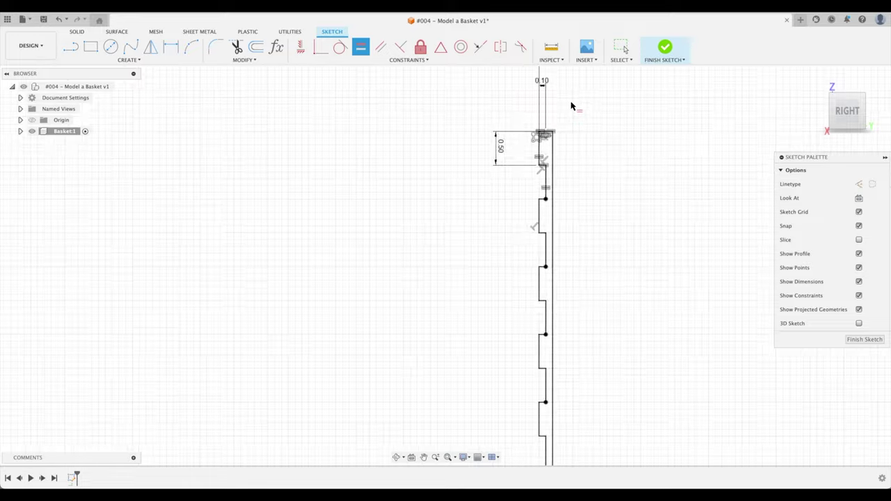
{"action": "scroll", "coordinate": [576, 114], "scroll_direction": "down", "scroll_amount": 2}
{"action": "scroll", "coordinate": [657, 360], "scroll_direction": "up", "scroll_amount": 4}
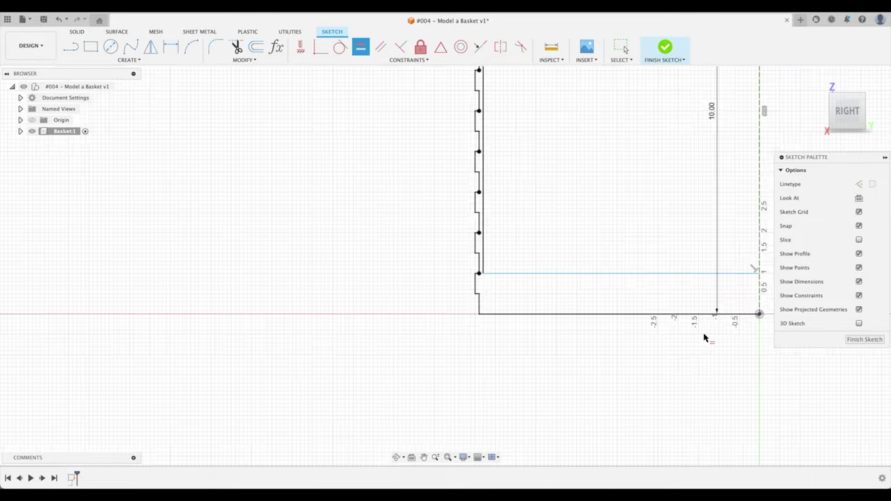
{"action": "key", "text": "Escape"}
Step: Dimension the gap between the inner floor line and the outer base line to 0.1 in
{"action": "middle_click_drag", "start_coordinate": [595, 227], "coordinate": [496, 241]}
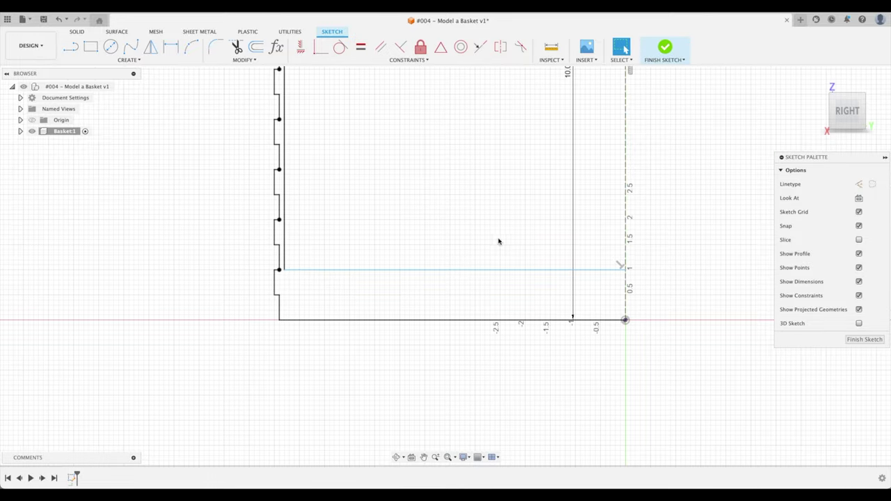
{"action": "key", "text": "d"}
{"action": "left_click", "coordinate": [609, 271]}
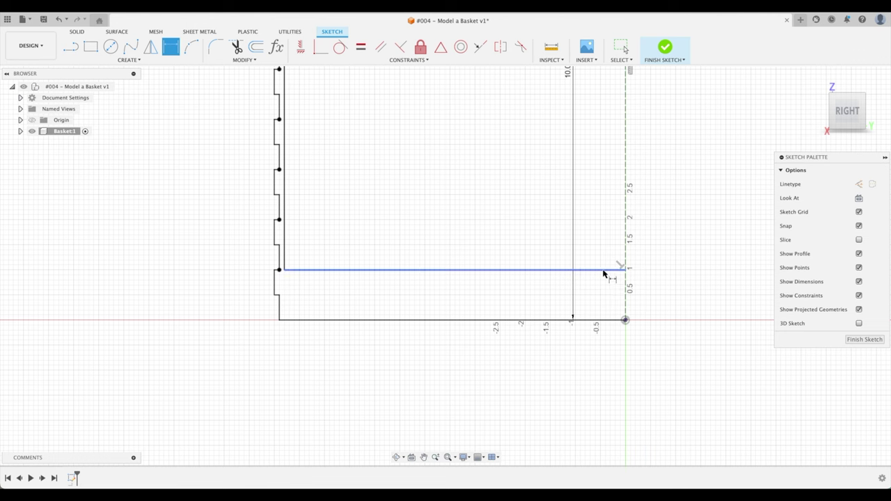
{"action": "left_click", "coordinate": [604, 321]}
{"action": "left_click", "coordinate": [674, 294]}
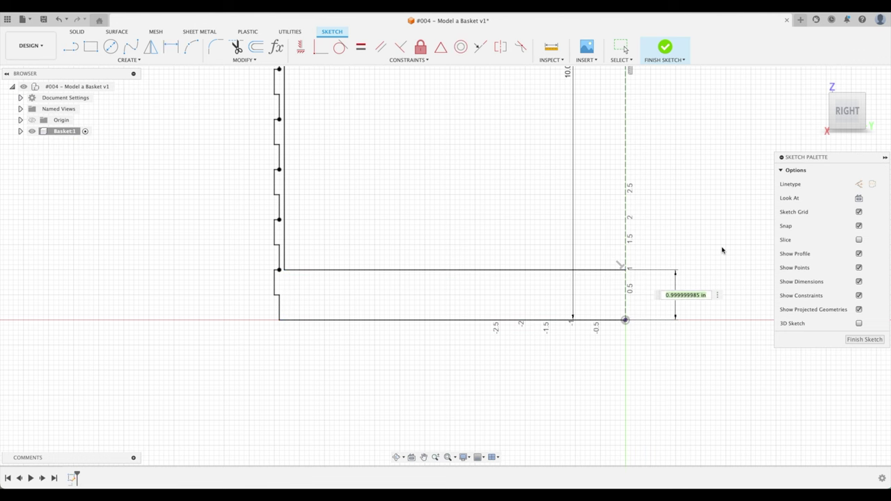
{"action": "type", "text": ".1"}
{"action": "key", "text": "Return"}
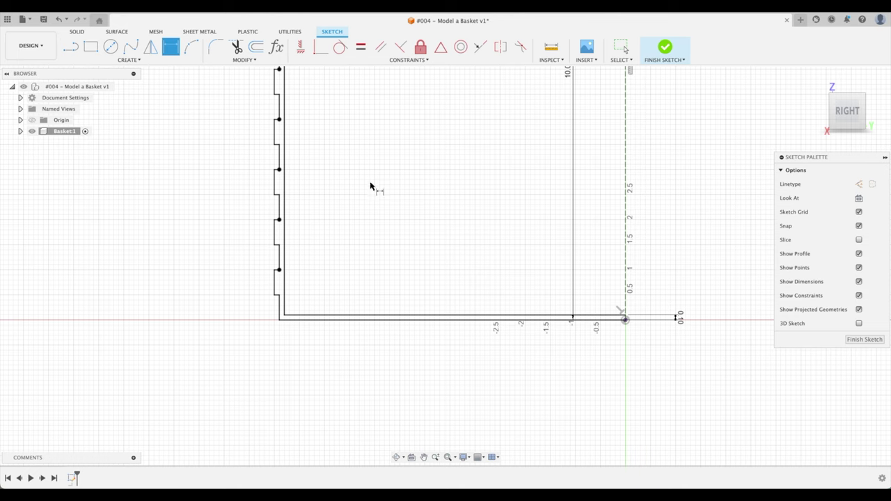
Step: Finish the sketch of the basket's wall and base profile
{"action": "scroll", "coordinate": [733, 302], "scroll_direction": "down", "scroll_amount": 5}
{"action": "middle_click_drag", "start_coordinate": [600, 221], "coordinate": [576, 277]}
{"action": "scroll", "coordinate": [535, 220], "scroll_direction": "up", "scroll_amount": 2}
{"action": "scroll", "coordinate": [535, 220], "scroll_direction": "up", "scroll_amount": 1}
{"action": "middle_click_drag", "start_coordinate": [602, 246], "coordinate": [543, 221]}
{"action": "scroll", "coordinate": [544, 221], "scroll_direction": "down", "scroll_amount": 1}
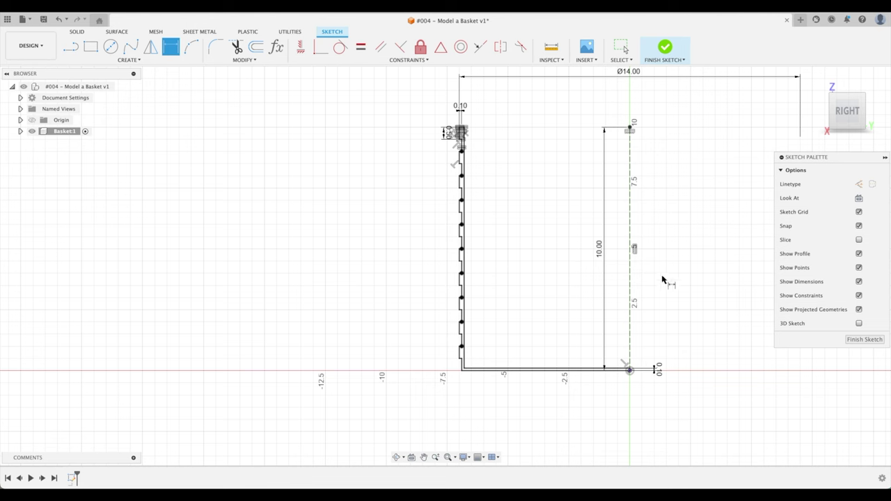
{"action": "left_click", "coordinate": [874, 342]}
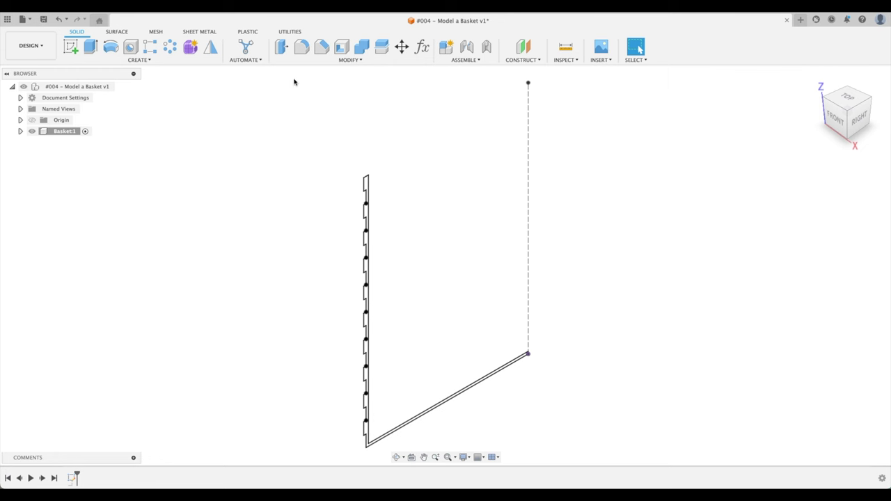
{"action": "left_click", "coordinate": [112, 47]}
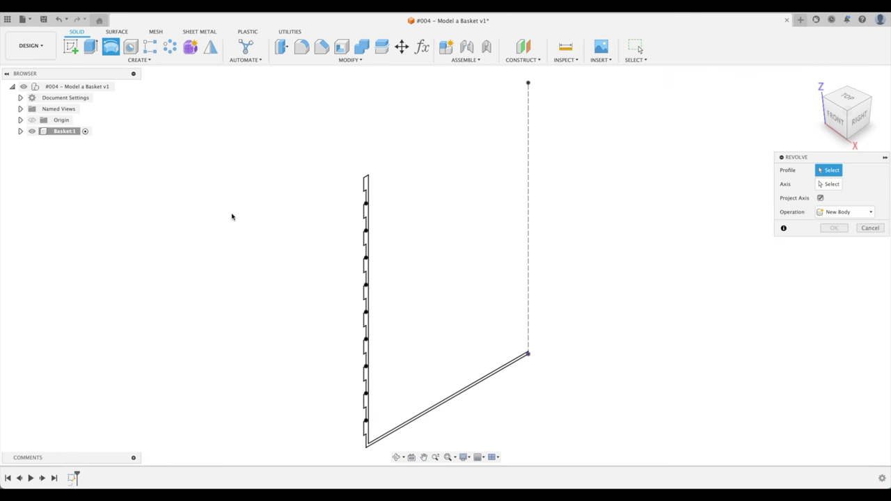
{"action": "scroll", "coordinate": [362, 219], "scroll_direction": "up", "scroll_amount": 3}
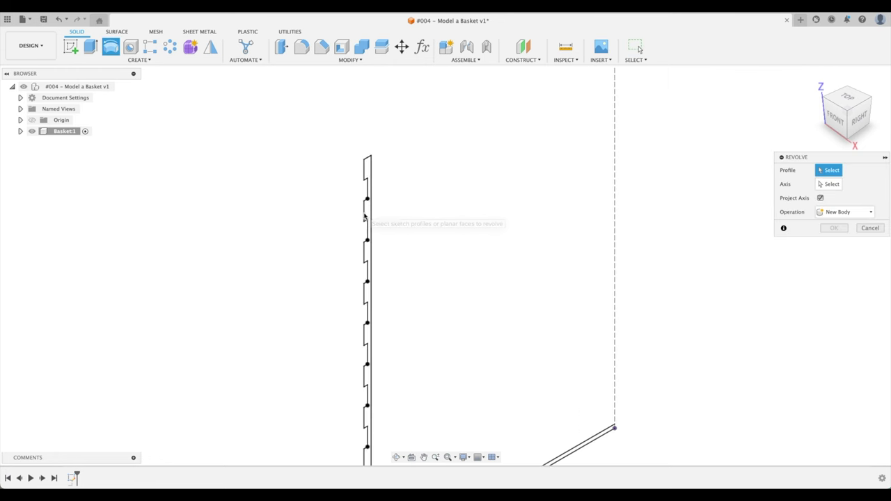
{"action": "scroll", "coordinate": [390, 161], "scroll_direction": "down", "scroll_amount": 2}
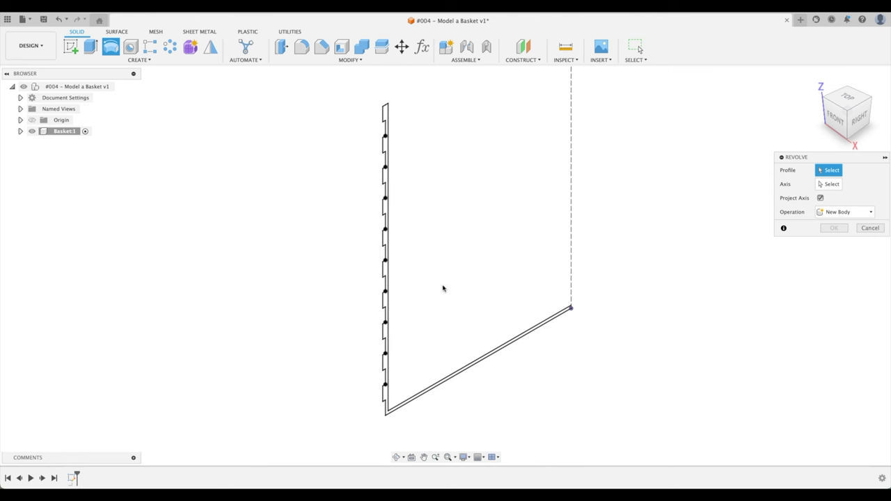
{"action": "scroll", "coordinate": [604, 312], "scroll_direction": "up", "scroll_amount": 5}
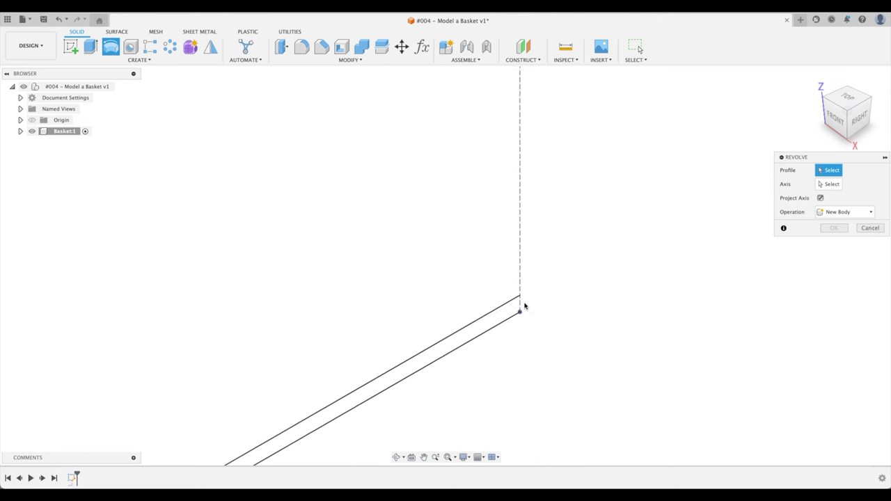
{"action": "left_click", "coordinate": [870, 227]}
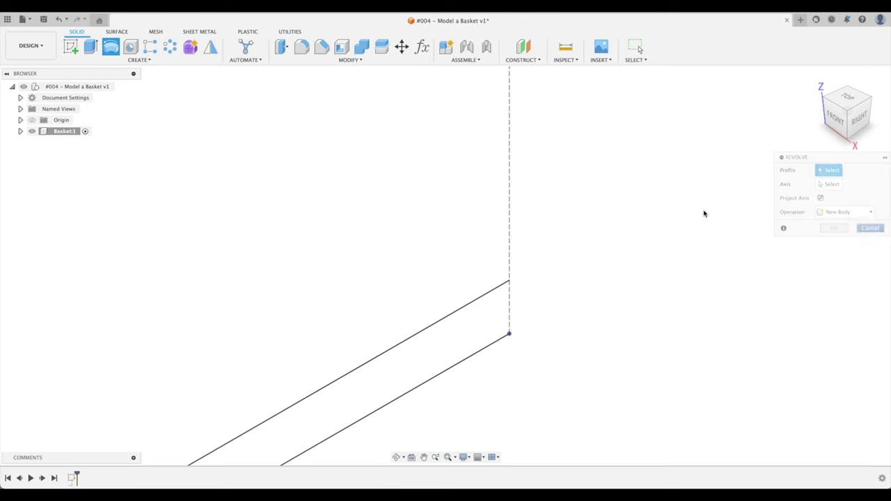
Step: Reopen the profile sketch, convert the vertical construction axis to a regular line, and finish the sketch in the home view
{"action": "scroll", "coordinate": [617, 206], "scroll_direction": "down", "scroll_amount": 5}
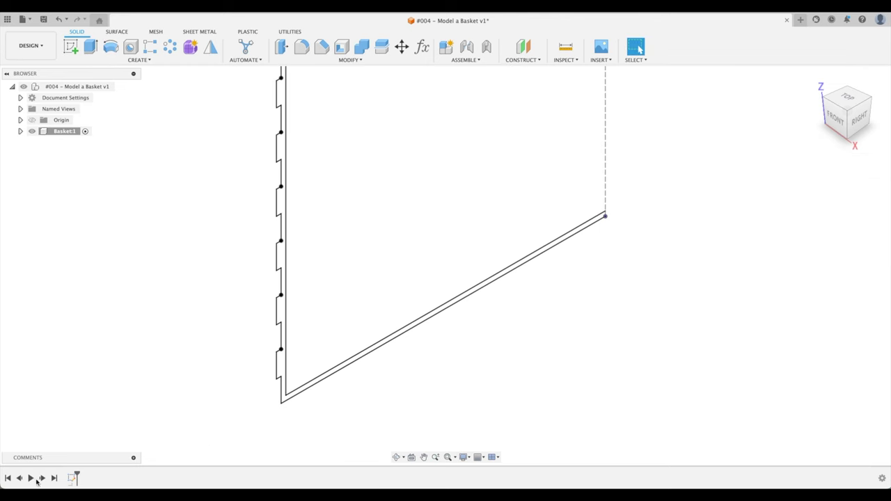
{"action": "double_click", "coordinate": [70, 477]}
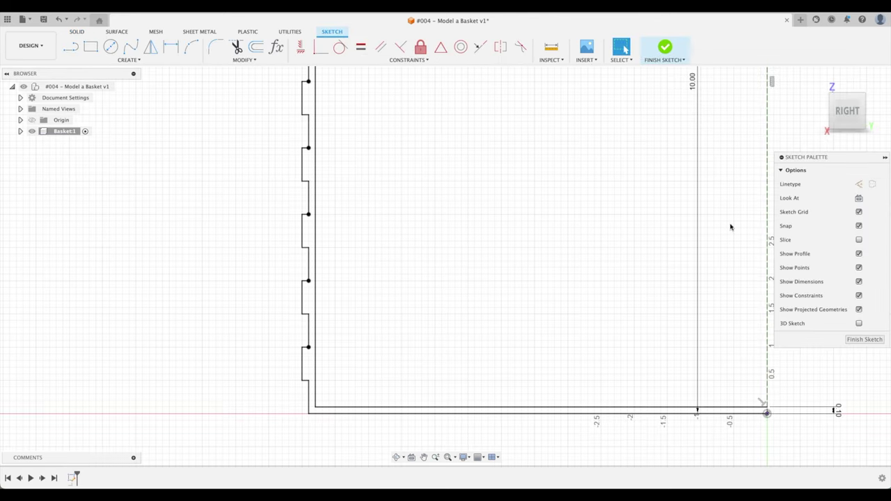
{"action": "left_click", "coordinate": [696, 220]}
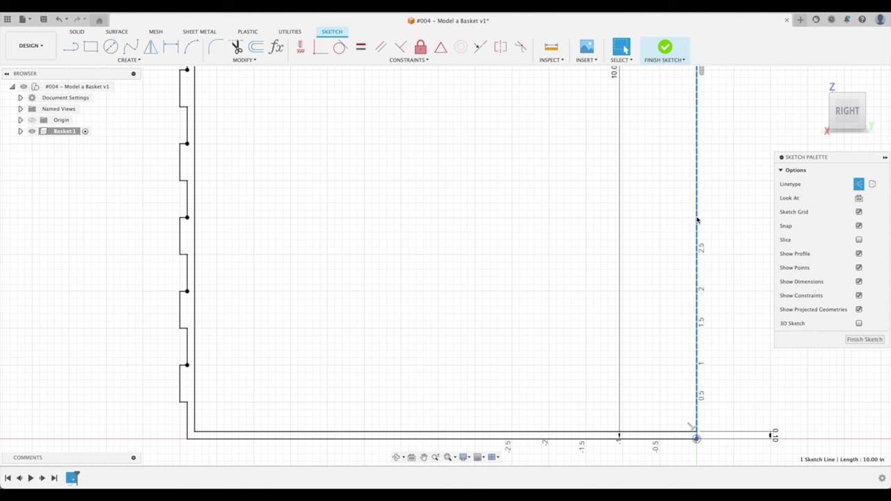
{"action": "scroll", "coordinate": [715, 210], "scroll_direction": "down", "scroll_amount": 3}
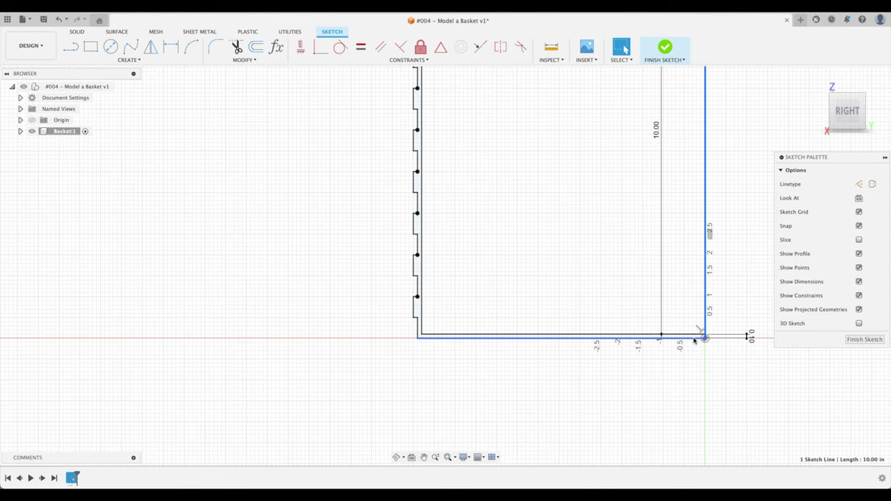
{"action": "left_click", "coordinate": [863, 339]}
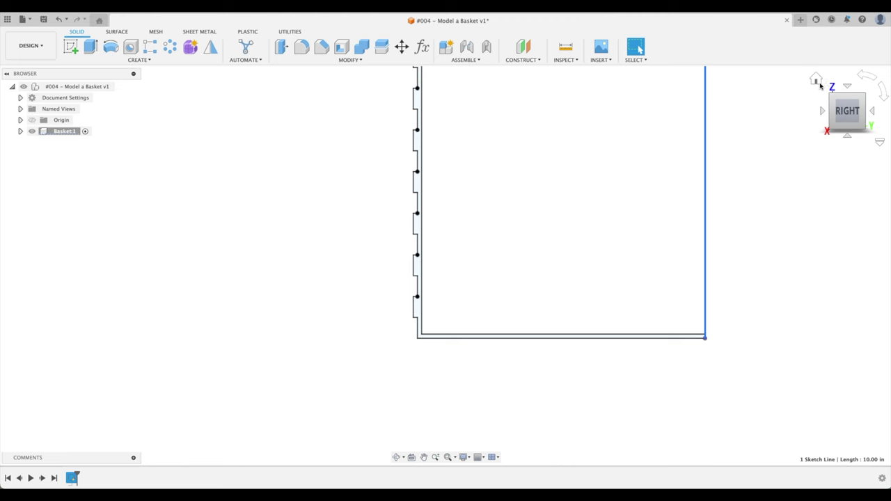
{"action": "left_click", "coordinate": [816, 80]}
{"action": "left_click", "coordinate": [694, 159]}
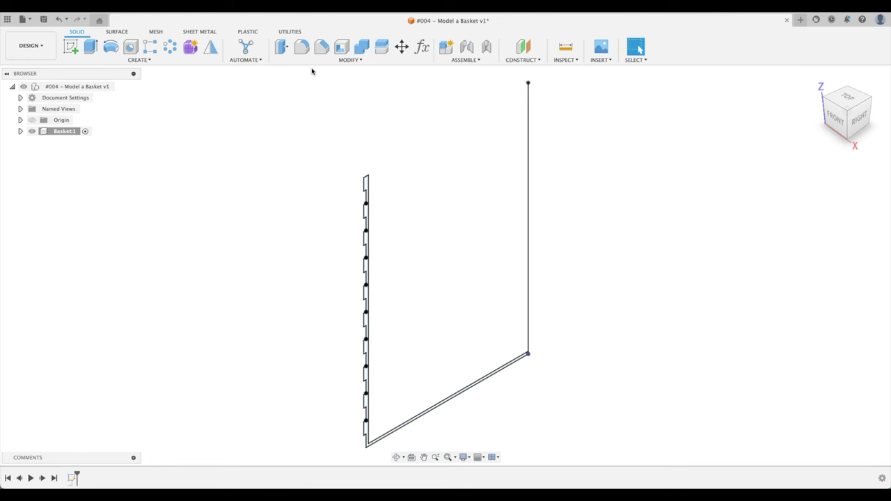
Step: Revolve the closed wall and base profile 360 degrees around the vertical centre line as a new body
{"action": "left_click", "coordinate": [111, 47]}
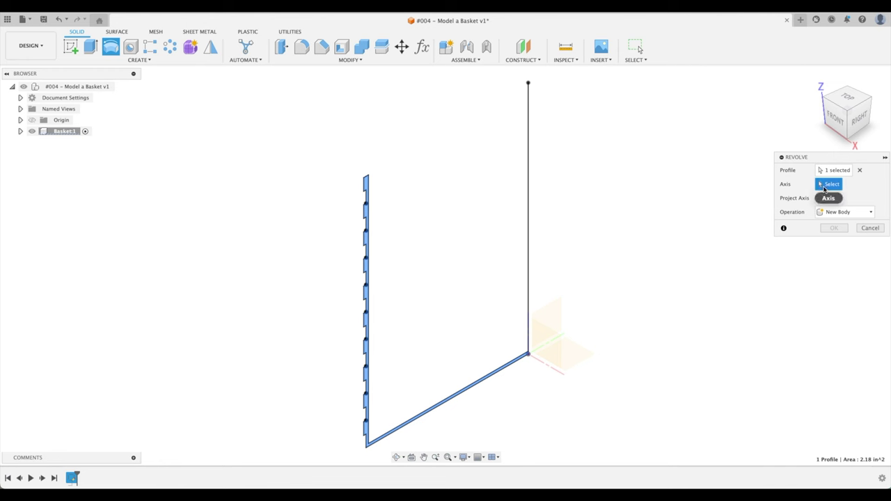
{"action": "left_click", "coordinate": [837, 171]}
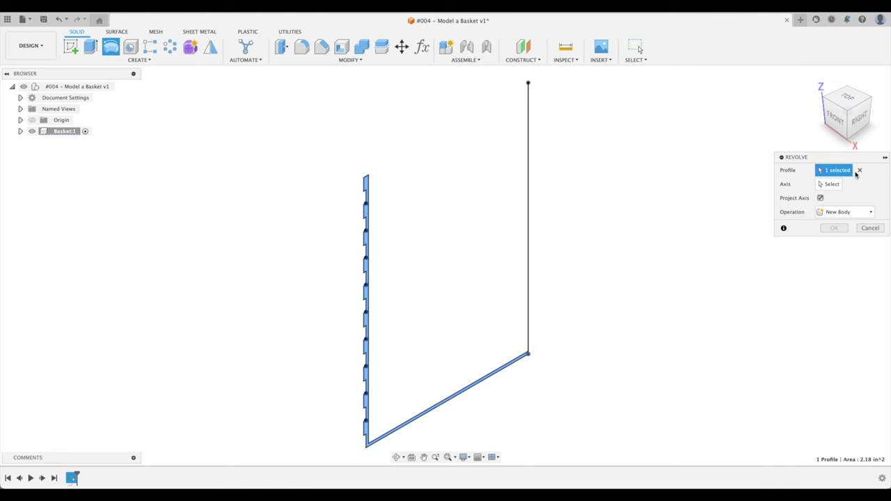
{"action": "left_click", "coordinate": [858, 170]}
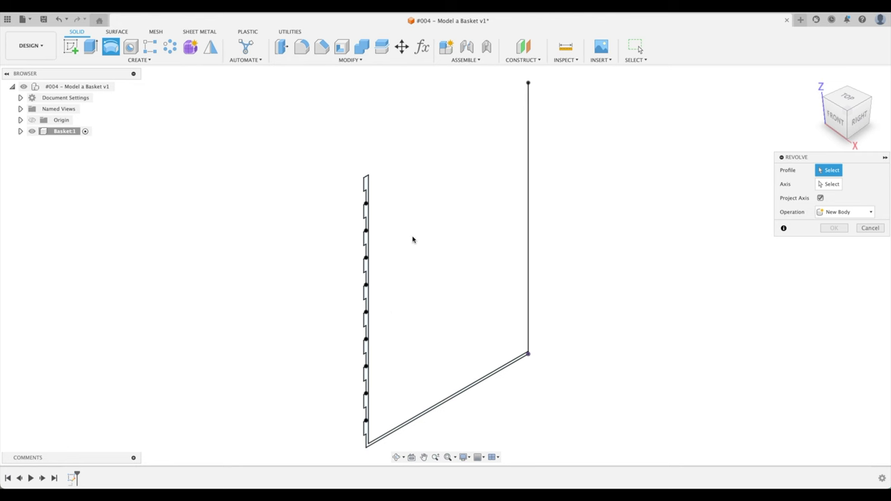
{"action": "left_click", "coordinate": [355, 205]}
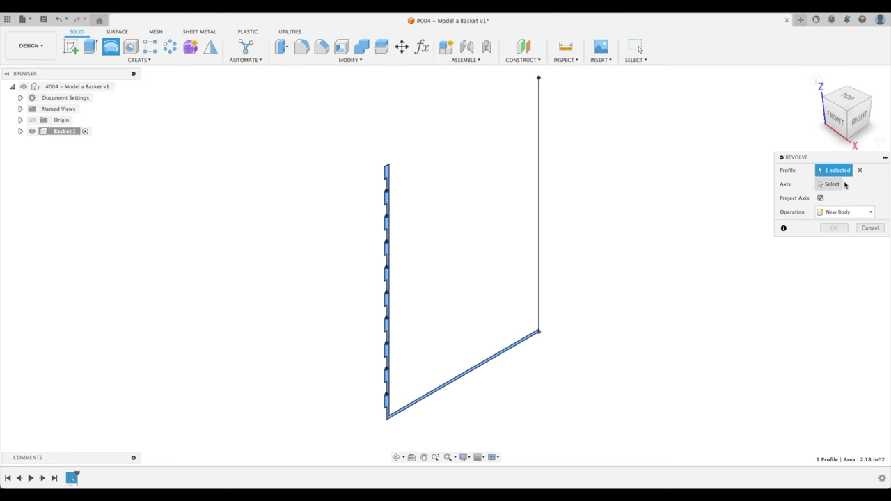
{"action": "left_click", "coordinate": [839, 185]}
{"action": "left_click", "coordinate": [540, 184]}
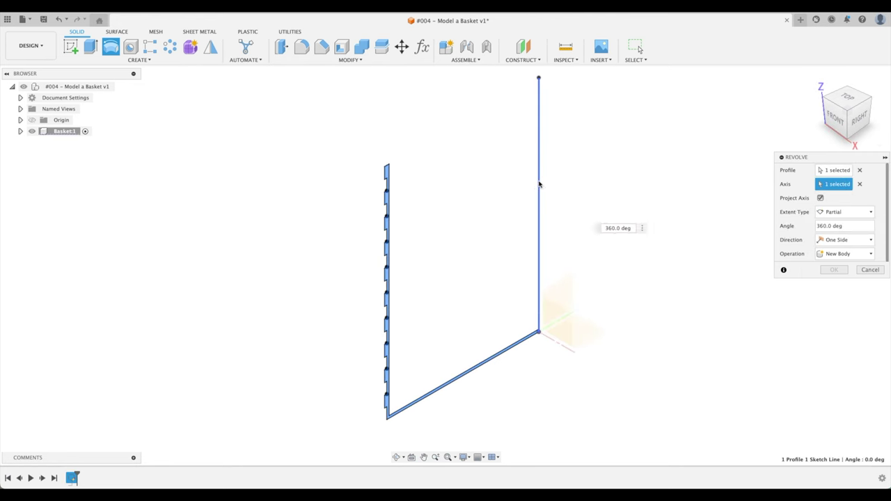
{"action": "scroll", "coordinate": [592, 149], "scroll_direction": "down", "scroll_amount": 5}
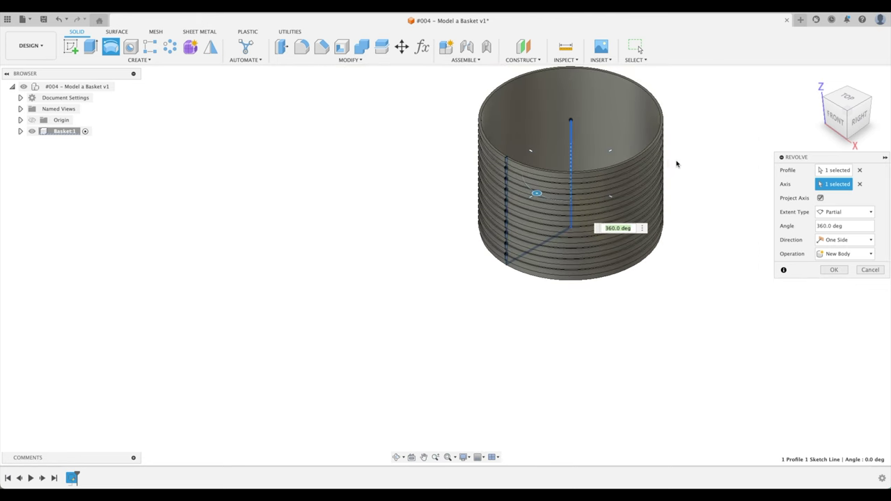
{"action": "scroll", "coordinate": [676, 163], "scroll_direction": "up", "scroll_amount": 4}
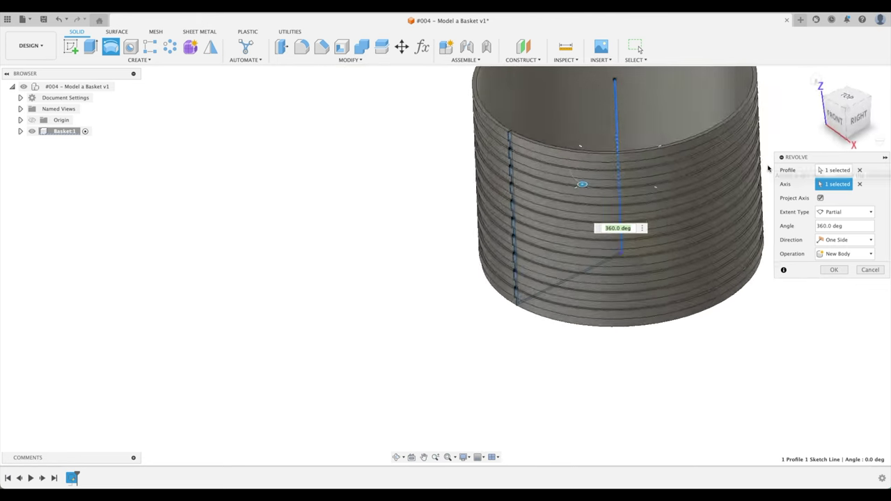
{"action": "middle_click_drag", "start_coordinate": [767, 168], "coordinate": [824, 260], "text": "shift"}
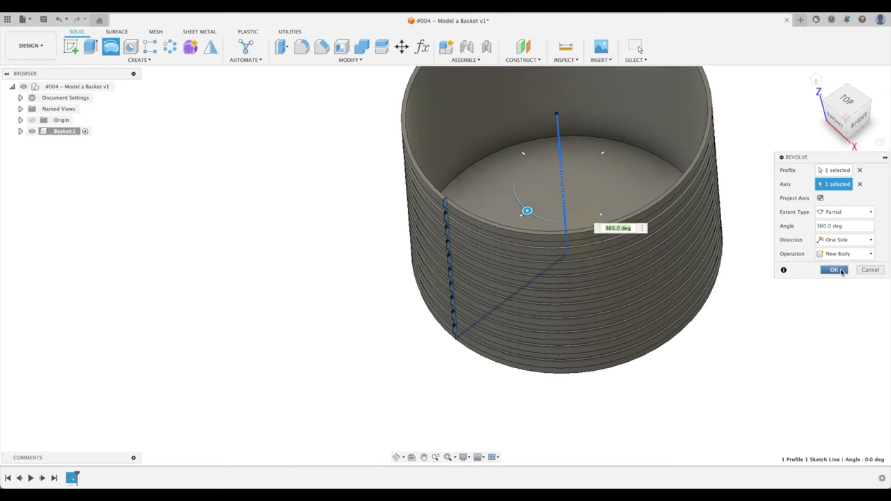
{"action": "key", "text": "Return"}
Step: Create a construction plane offset -9 in from the XZ plane, standing clear of the basket's front wall
{"action": "left_click", "coordinate": [816, 79]}
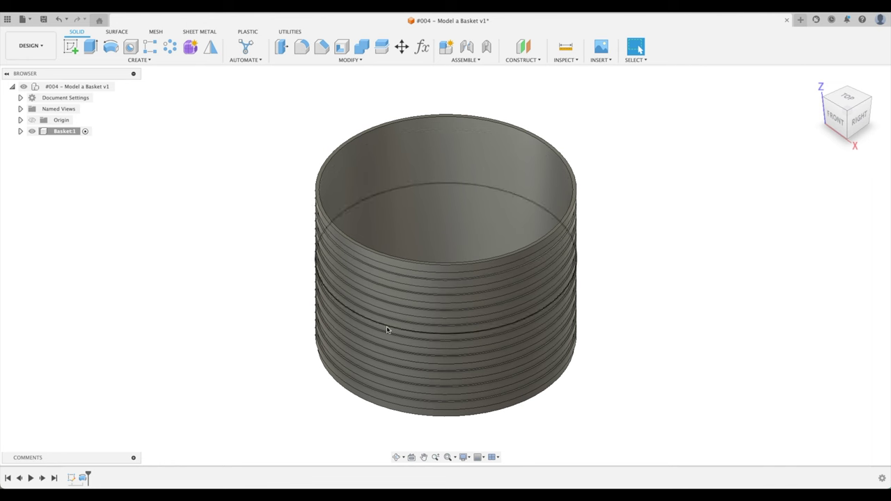
{"action": "middle_click_drag", "start_coordinate": [657, 264], "coordinate": [534, 61], "text": "shift"}
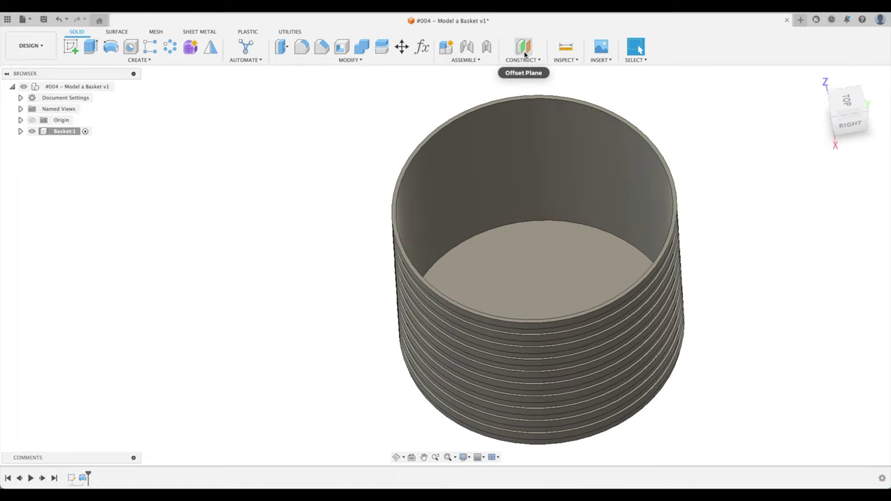
{"action": "left_click", "coordinate": [524, 50]}
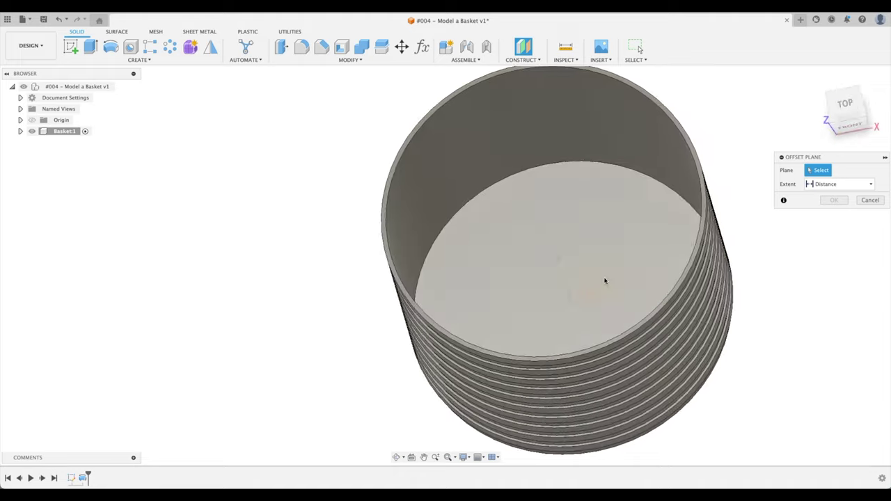
{"action": "left_click", "coordinate": [575, 309]}
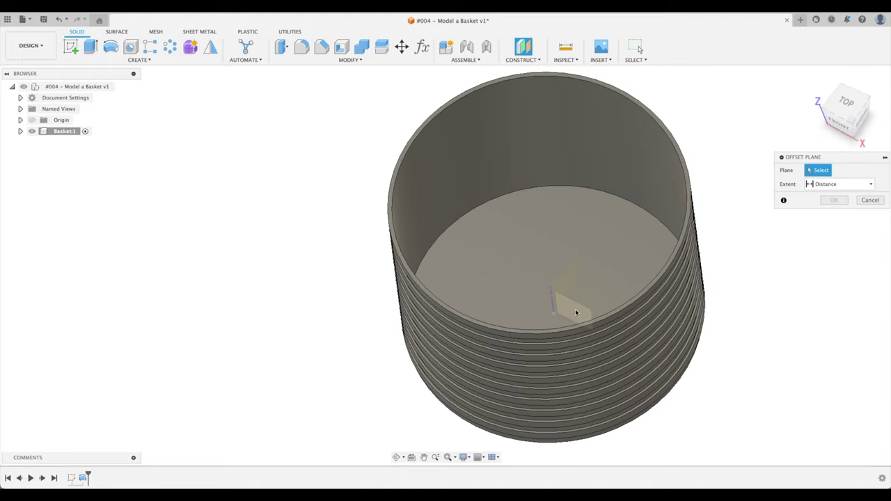
{"action": "left_click_drag", "start_coordinate": [539, 278], "coordinate": [506, 317]}
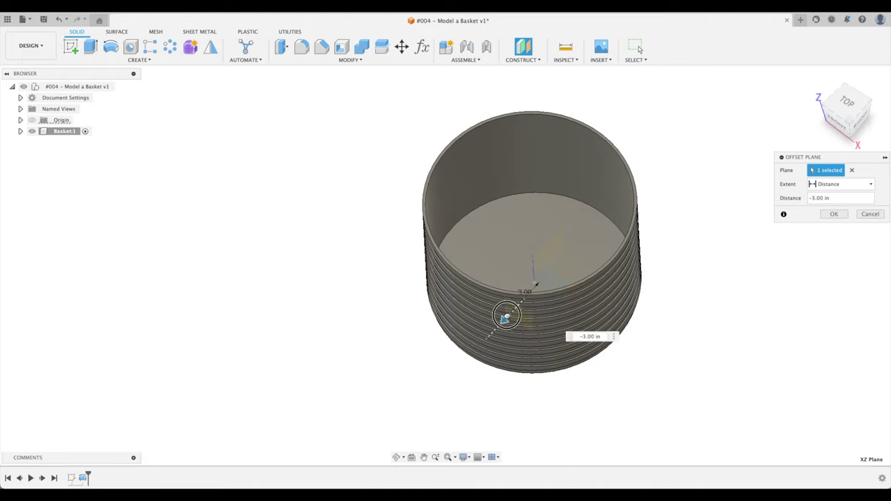
{"action": "left_click_drag", "start_coordinate": [433, 385], "coordinate": [404, 330]}
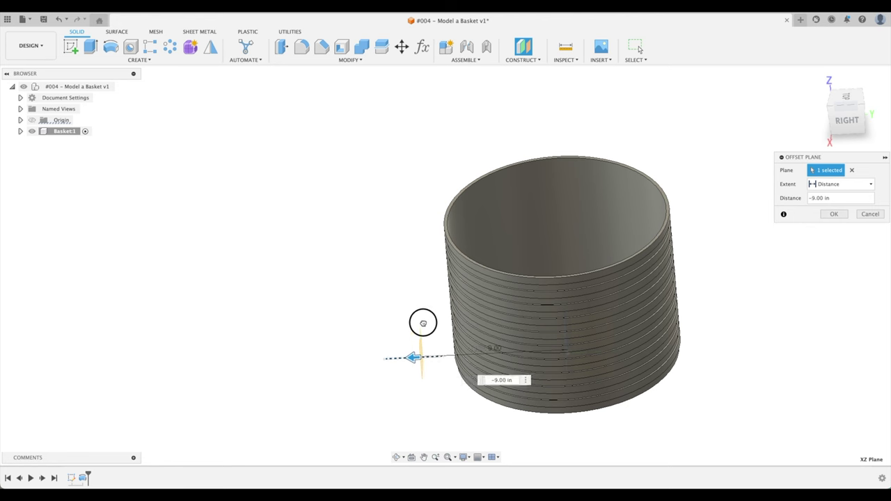
{"action": "left_click_drag", "start_coordinate": [423, 323], "coordinate": [423, 323]}
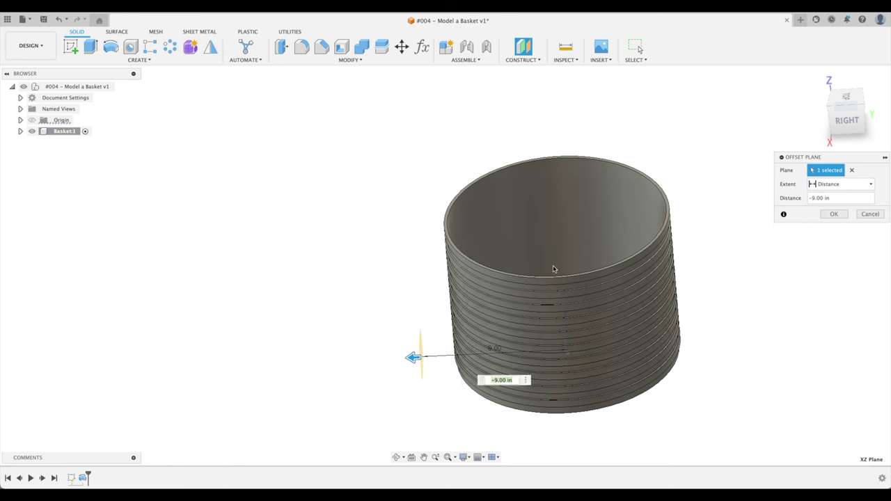
{"action": "left_click", "coordinate": [833, 214]}
Step: Enlarge the offset plane's displayed boundary by its corners so that it spans more of the basket's front
{"action": "middle_click_drag", "start_coordinate": [500, 381], "coordinate": [489, 357], "text": "shift"}
{"action": "left_click_drag", "start_coordinate": [486, 345], "coordinate": [557, 270]}
{"action": "left_click_drag", "start_coordinate": [453, 190], "coordinate": [387, 145]}
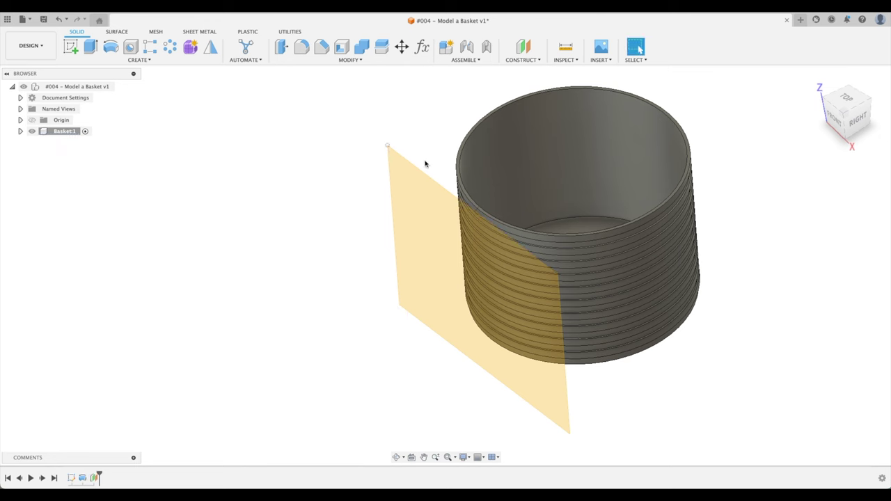
Step: Start a new sketch on the offset plane in front of the basket
{"action": "middle_click_drag", "start_coordinate": [854, 201], "coordinate": [779, 225], "text": "shift"}
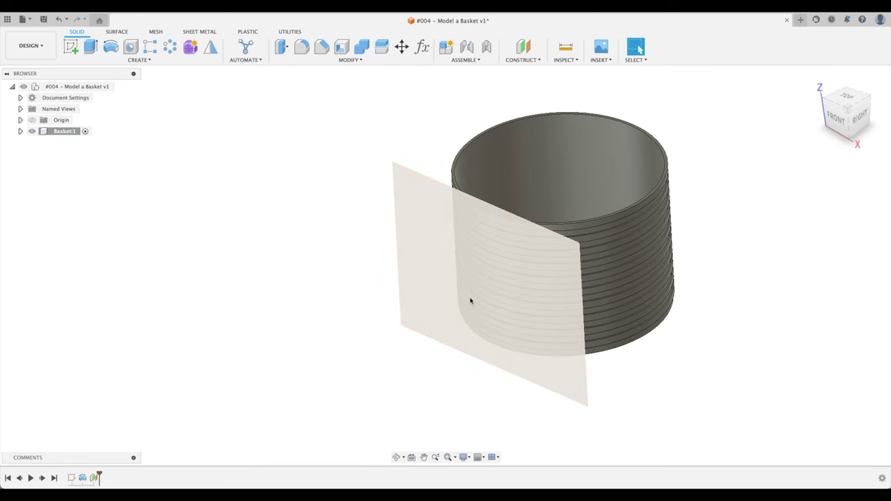
{"action": "left_click", "coordinate": [489, 273]}
{"action": "left_click", "coordinate": [70, 46]}
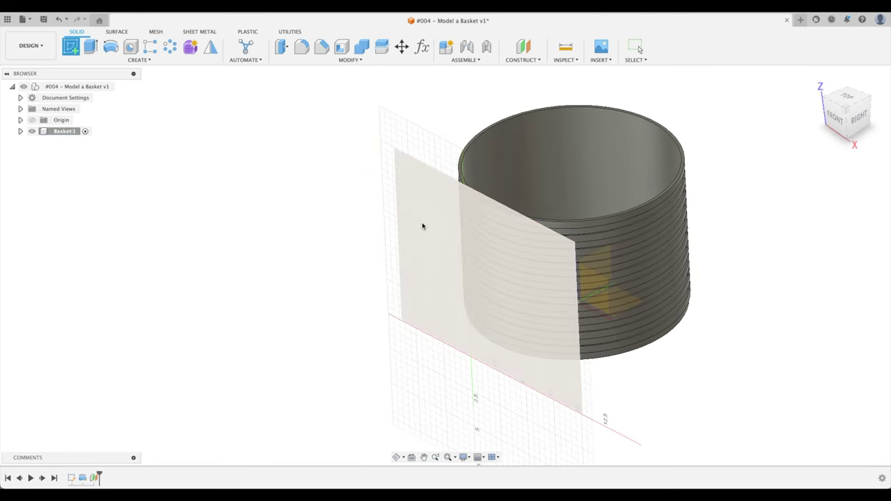
{"action": "left_click", "coordinate": [462, 222]}
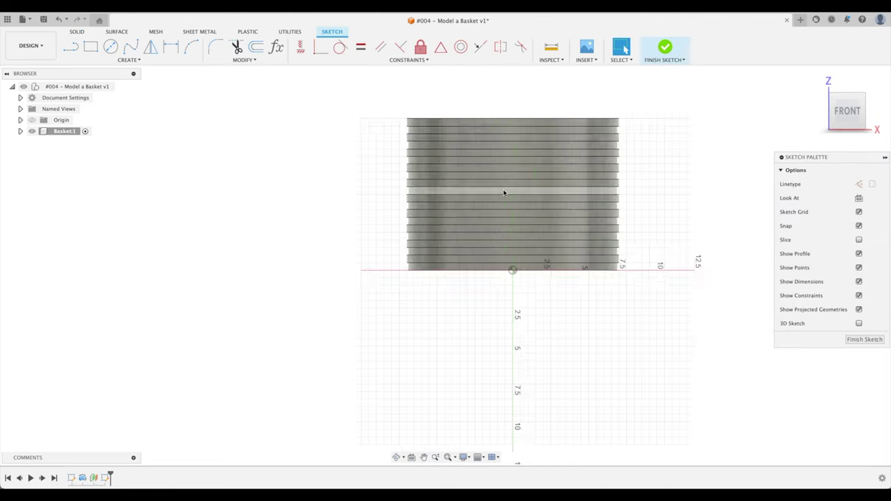
{"action": "scroll", "coordinate": [559, 355], "scroll_direction": "down", "scroll_amount": 3}
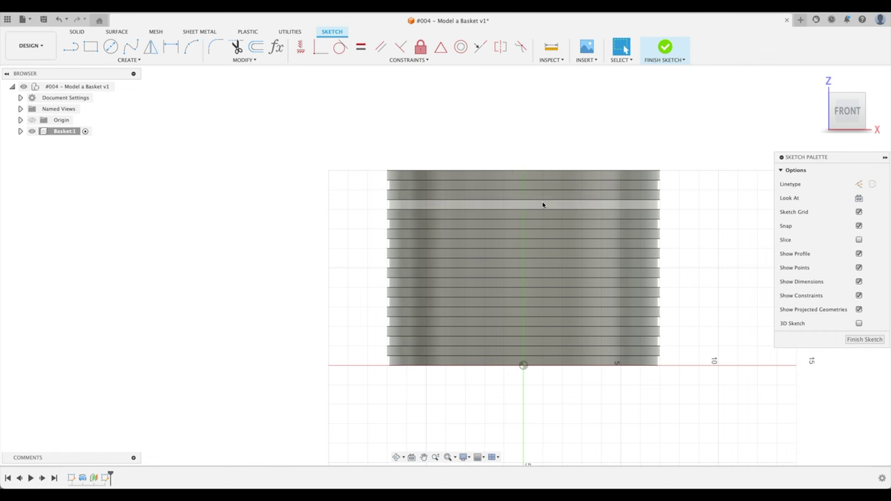
Step: Draw a vertical construction line from the sketch origin to a point above the basket's rim
{"action": "left_click", "coordinate": [71, 47]}
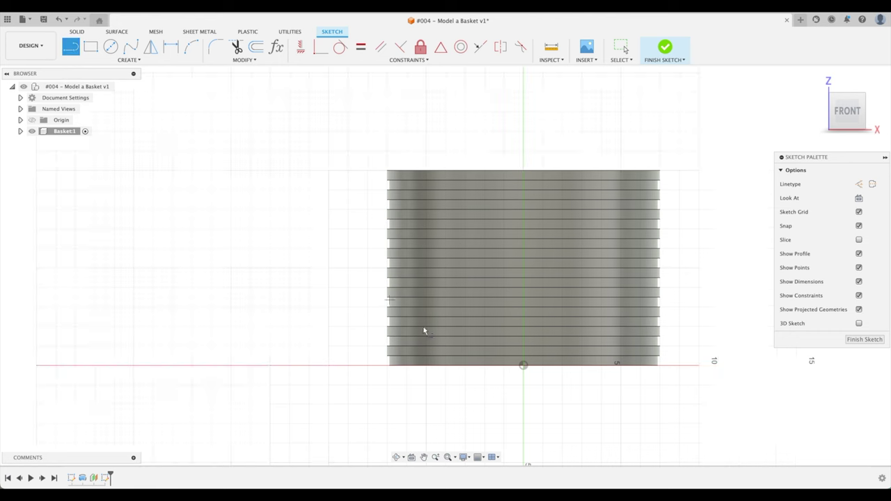
{"action": "left_click", "coordinate": [523, 366]}
{"action": "left_click", "coordinate": [523, 104]}
{"action": "key", "text": "Escape"}
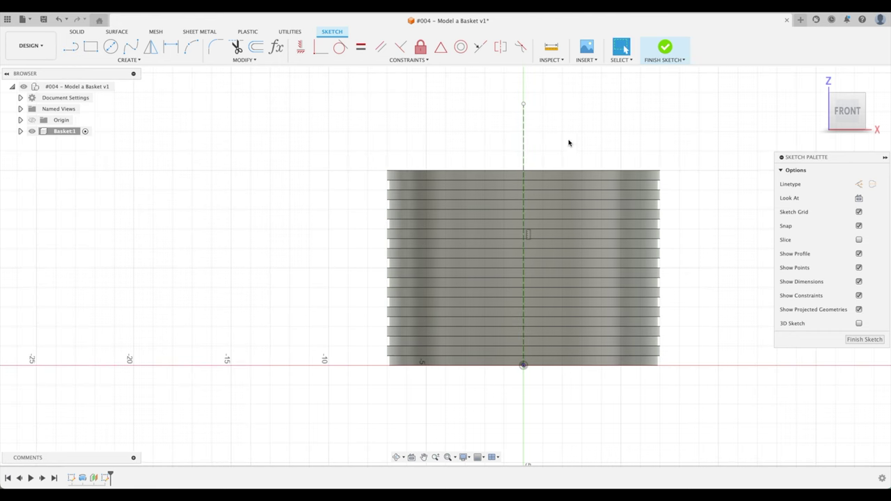
Step: Project the basket's outer top rim edge into the sketch with the projection link on
{"action": "scroll", "coordinate": [567, 143], "scroll_direction": "up", "scroll_amount": 1}
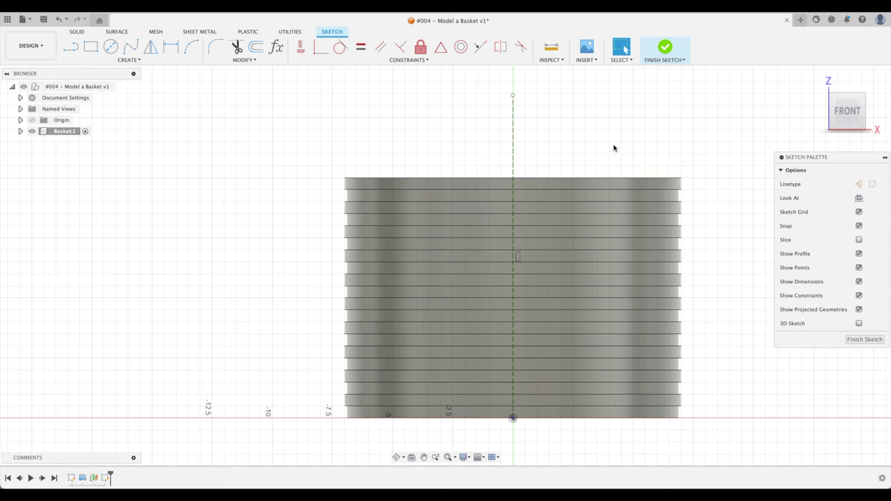
{"action": "left_click", "coordinate": [815, 83]}
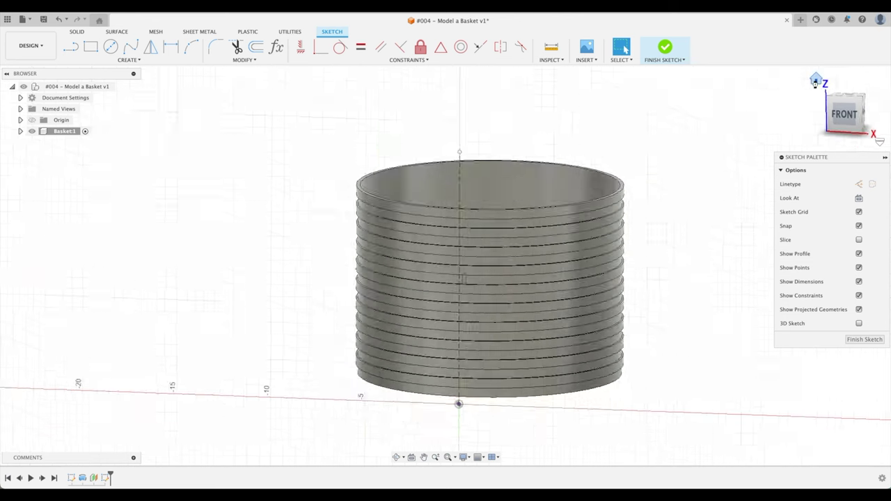
{"action": "scroll", "coordinate": [308, 261], "scroll_direction": "up", "scroll_amount": 2}
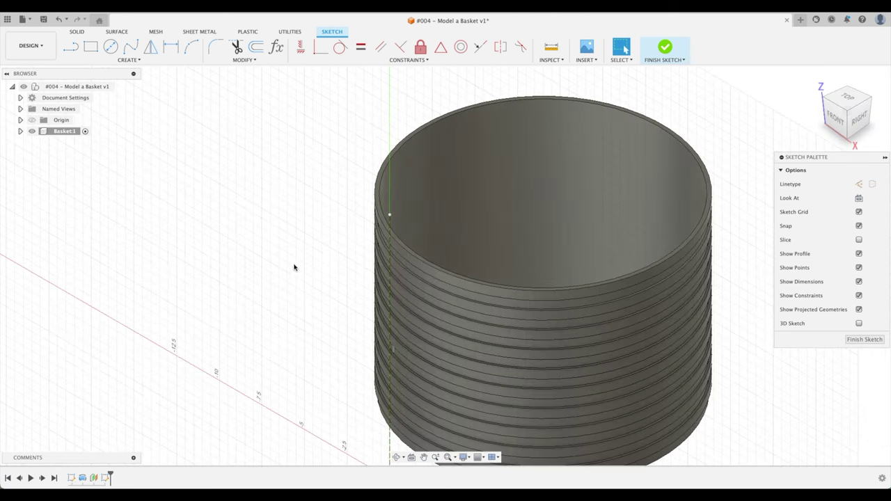
{"action": "scroll", "coordinate": [308, 261], "scroll_direction": "down", "scroll_amount": 3}
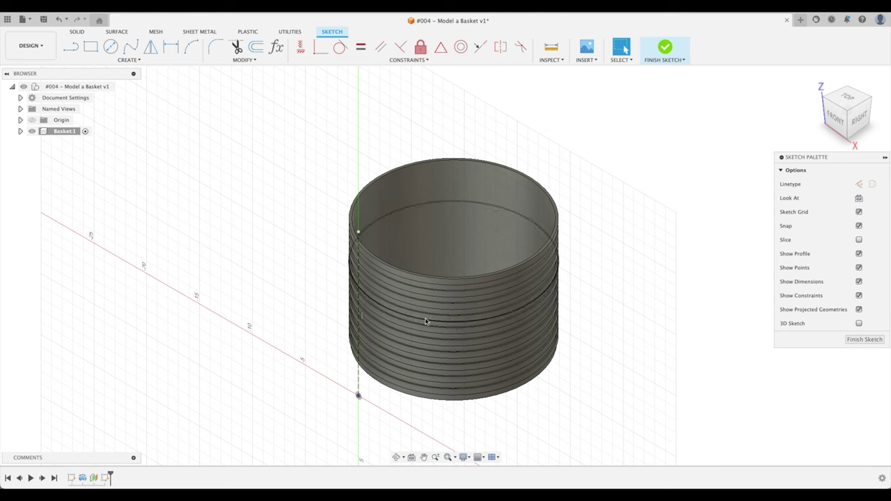
{"action": "scroll", "coordinate": [287, 340], "scroll_direction": "up", "scroll_amount": 3}
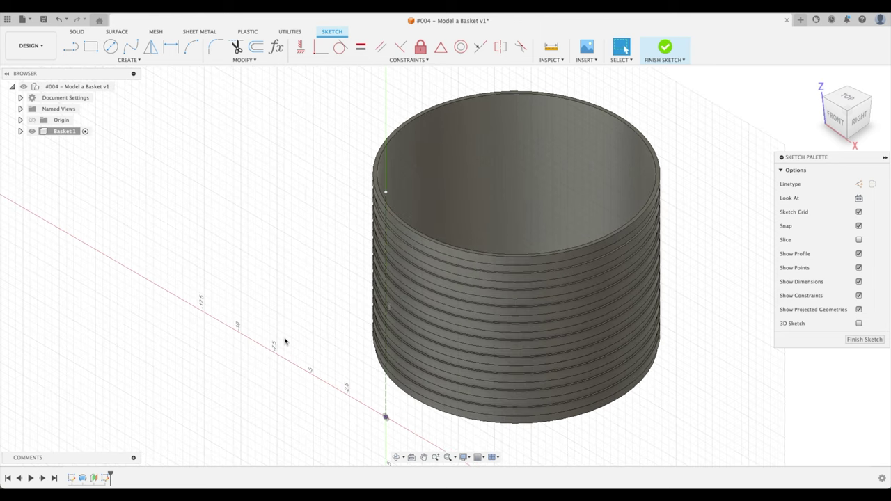
{"action": "key", "text": "p"}
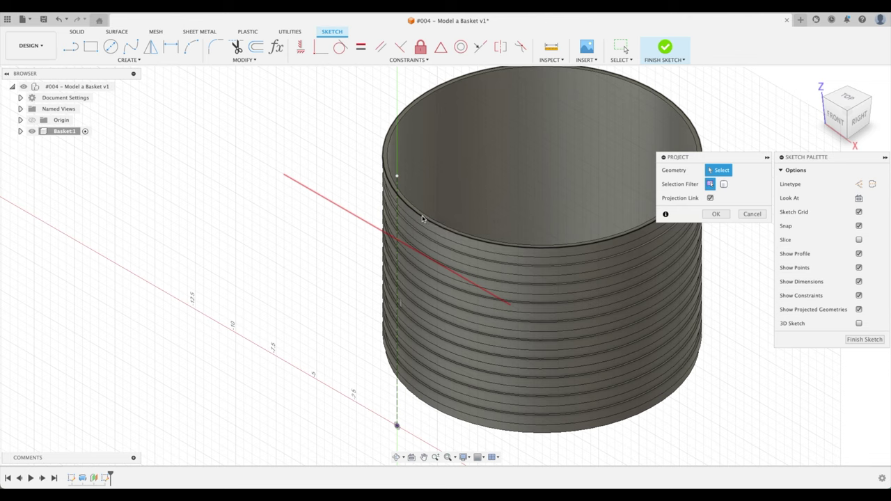
{"action": "scroll", "coordinate": [422, 219], "scroll_direction": "up", "scroll_amount": 3}
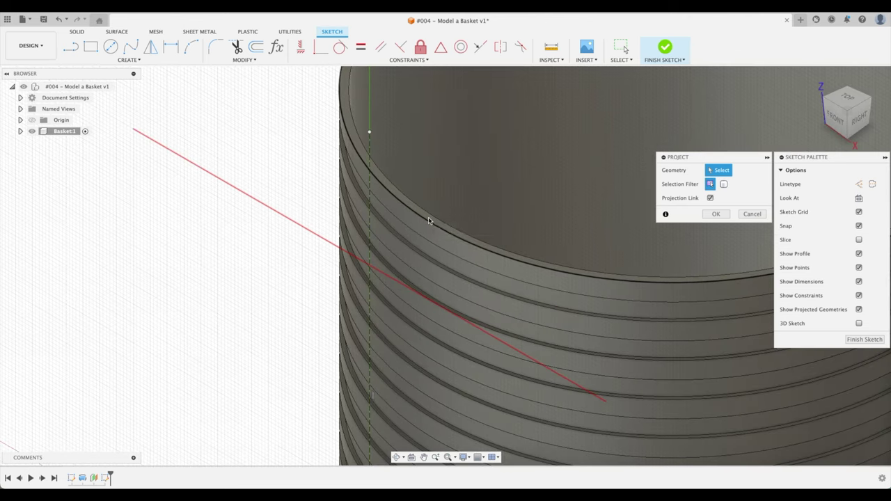
{"action": "scroll", "coordinate": [427, 220], "scroll_direction": "down", "scroll_amount": 1}
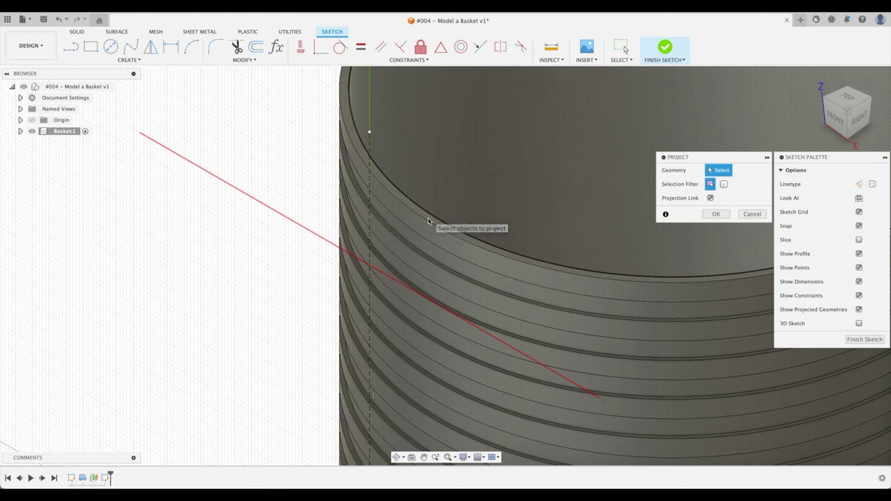
{"action": "scroll", "coordinate": [428, 220], "scroll_direction": "down", "scroll_amount": 3}
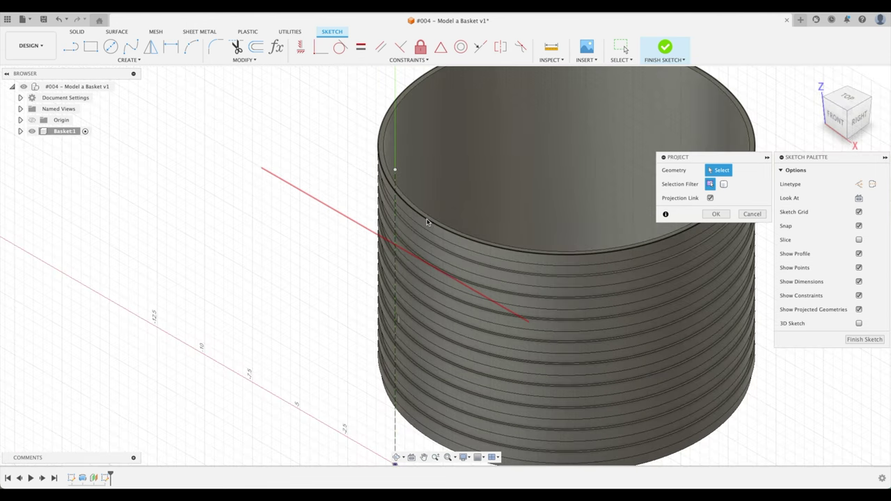
{"action": "left_click", "coordinate": [428, 222]}
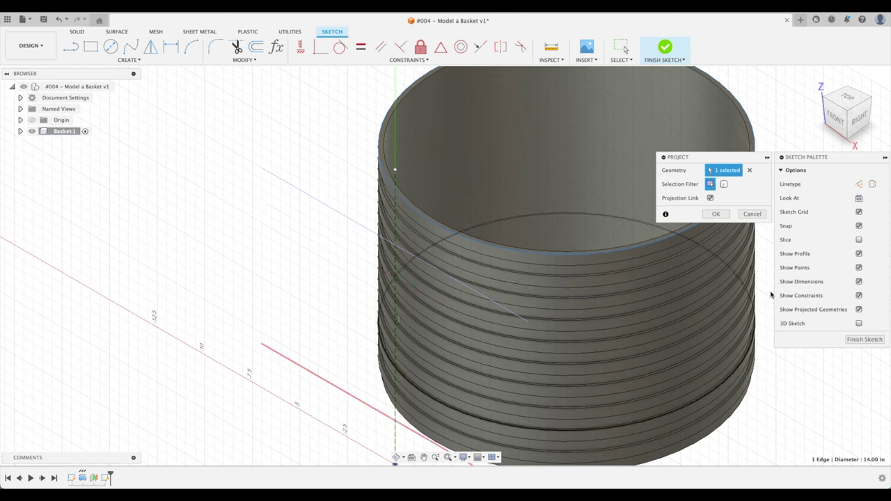
{"action": "left_click", "coordinate": [720, 215]}
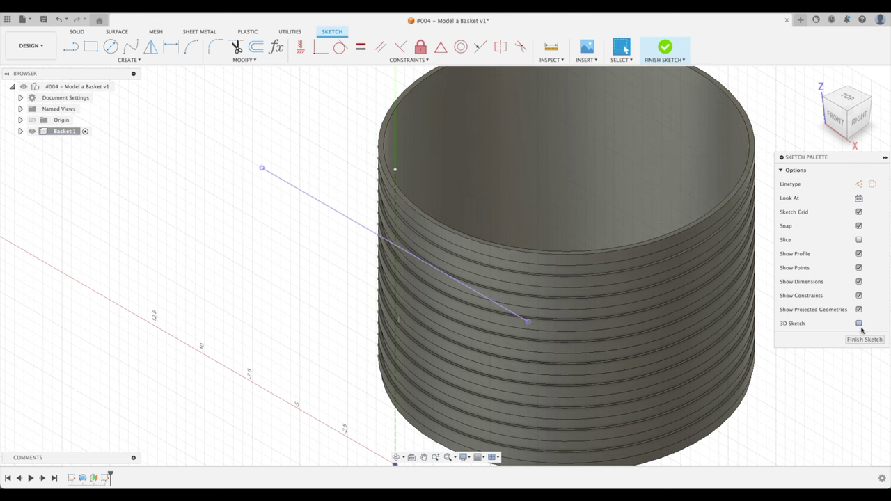
Step: Draw a 0.5 by 0.5 in centre rectangle on the vertical construction line, just below the basket's rim
{"action": "left_click", "coordinate": [839, 121]}
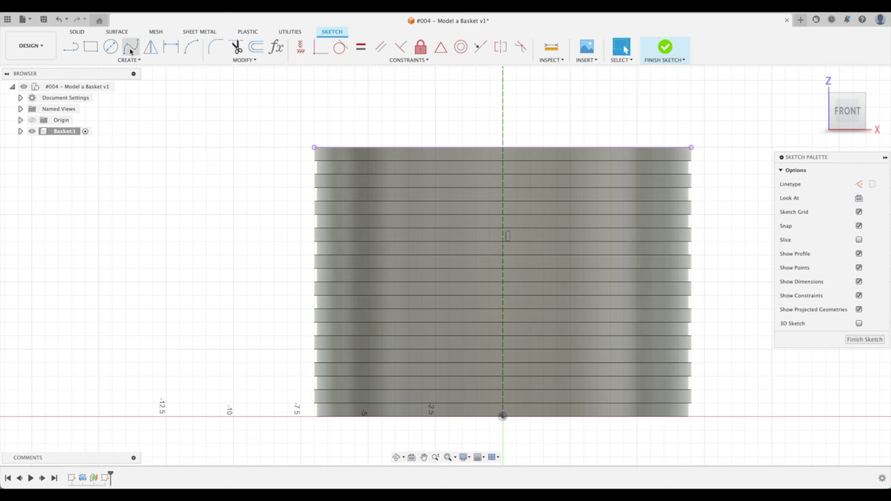
{"action": "left_click", "coordinate": [90, 47]}
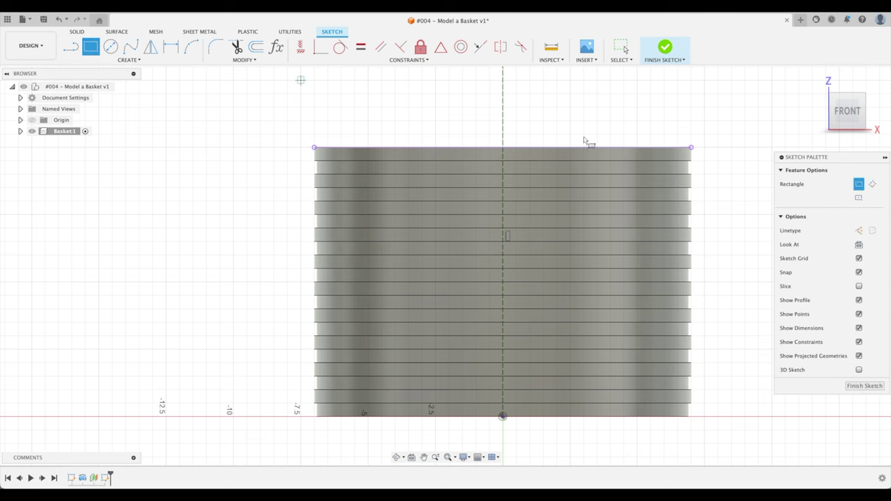
{"action": "left_click", "coordinate": [858, 199]}
{"action": "scroll", "coordinate": [497, 181], "scroll_direction": "up", "scroll_amount": 5}
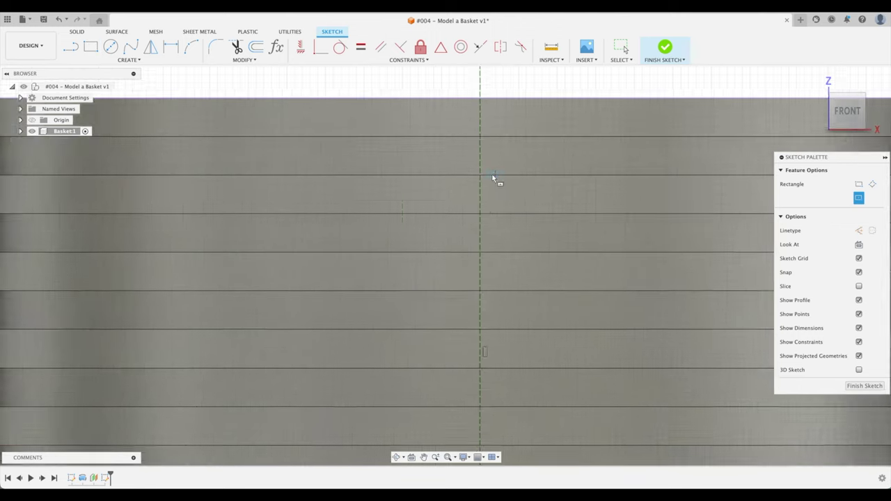
{"action": "left_click", "coordinate": [475, 154]}
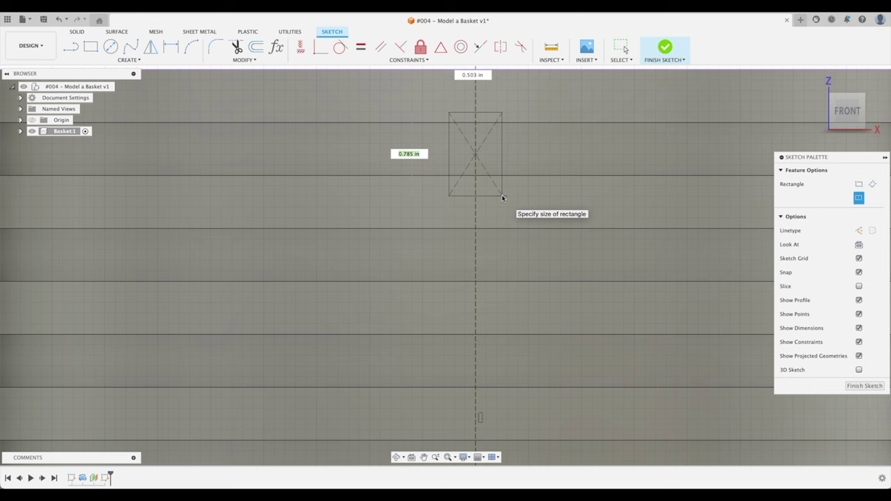
{"action": "type", "text": ".5"}
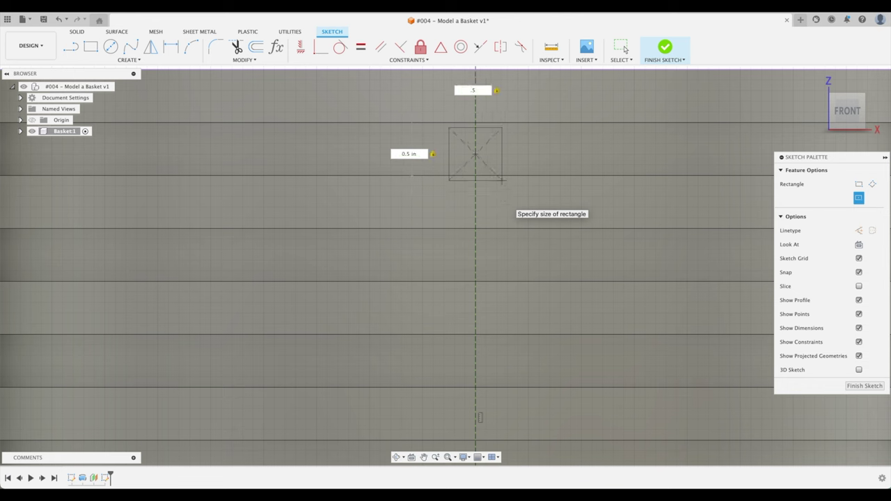
{"action": "key", "text": "Return"}
{"action": "left_click", "coordinate": [621, 48]}
Step: Dimension the gap between the square's top edge and the projected rim line to 0.5 in
{"action": "scroll", "coordinate": [532, 160], "scroll_direction": "down", "scroll_amount": 2}
{"action": "middle_click_drag", "start_coordinate": [544, 172], "coordinate": [550, 211]}
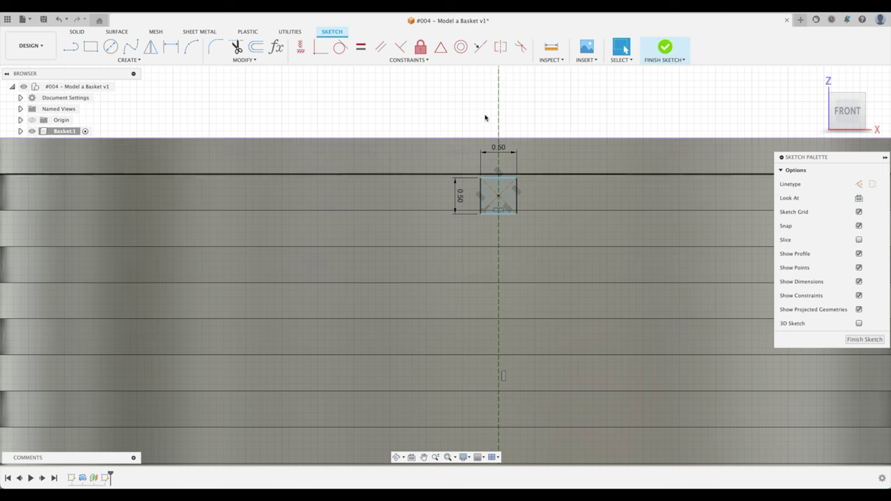
{"action": "key", "text": "d"}
{"action": "left_click", "coordinate": [491, 179]}
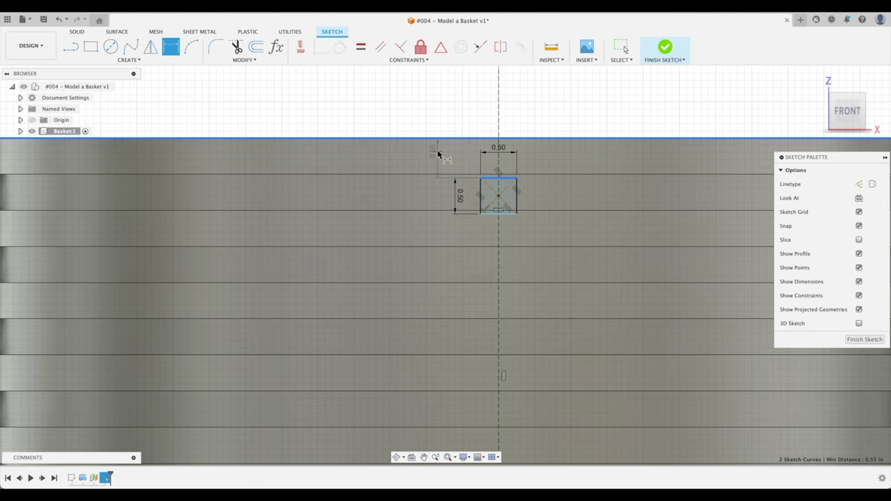
{"action": "left_click", "coordinate": [437, 153]}
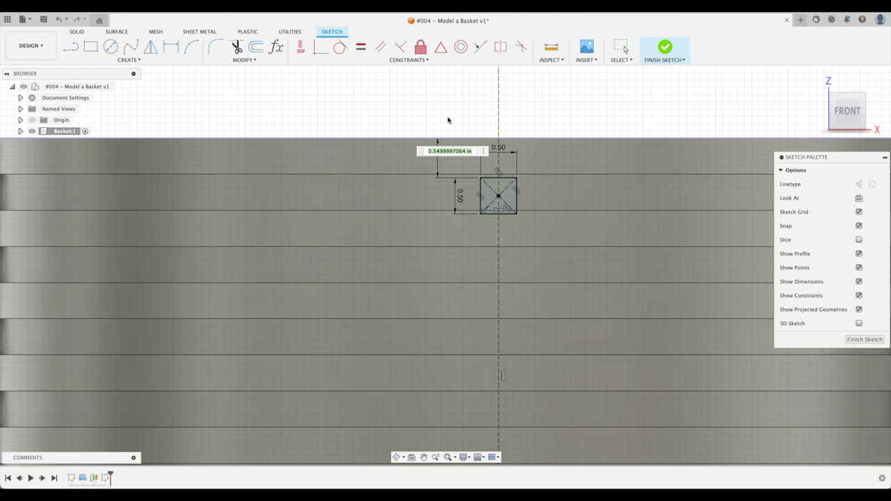
{"action": "key", "text": "Return"}
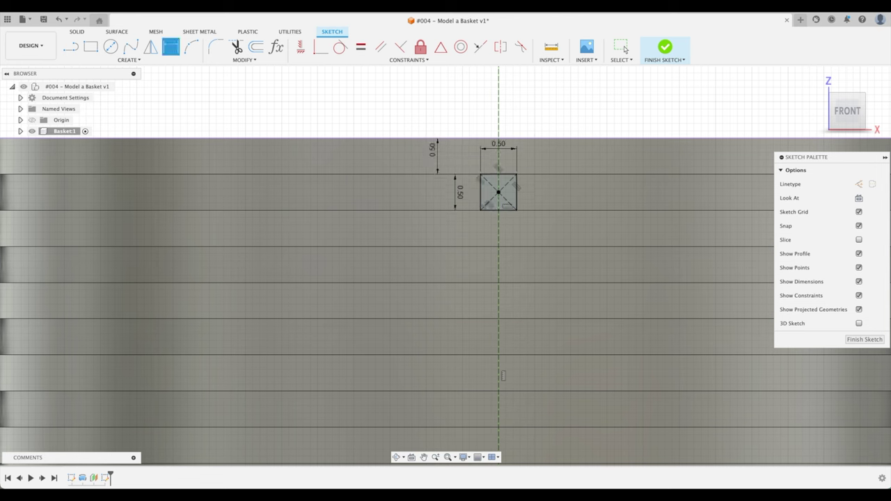
Step: Start a rectangular pattern of the square's four edges and extend it downward along the vertical construction line
{"action": "left_click", "coordinate": [128, 60]}
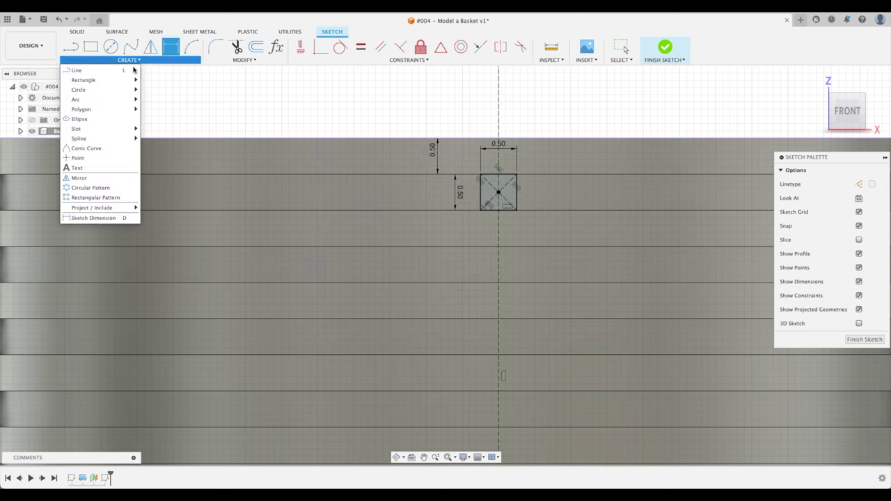
{"action": "left_click", "coordinate": [102, 199]}
{"action": "scroll", "coordinate": [496, 186], "scroll_direction": "up", "scroll_amount": 2}
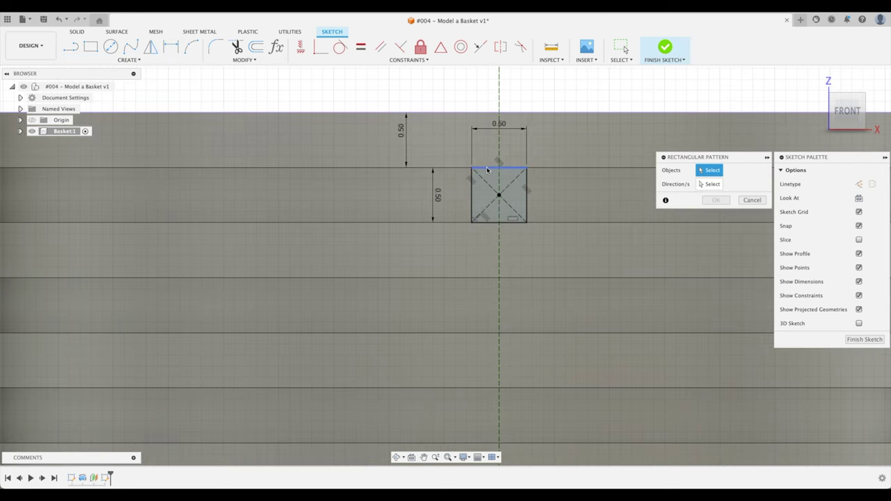
{"action": "left_click", "coordinate": [487, 170]}
{"action": "left_click", "coordinate": [472, 202]}
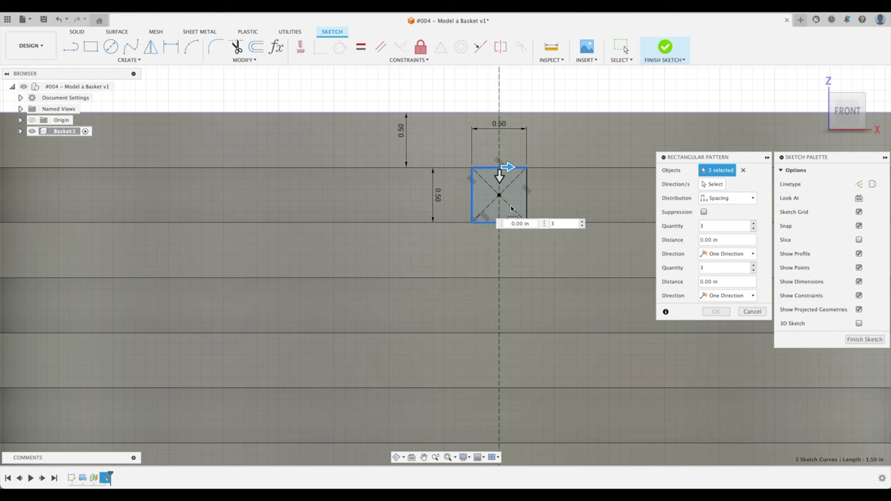
{"action": "scroll", "coordinate": [563, 89], "scroll_direction": "down", "scroll_amount": 3}
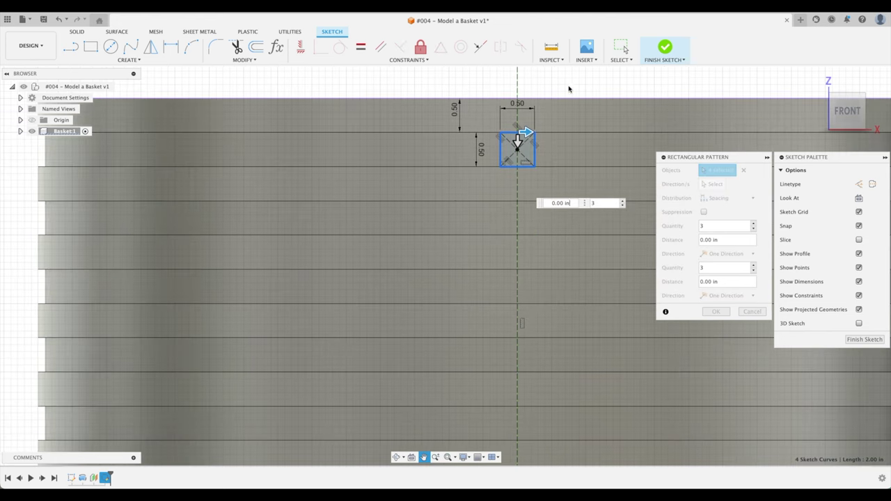
{"action": "left_click_drag", "start_coordinate": [485, 188], "coordinate": [485, 301]}
{"action": "scroll", "coordinate": [565, 122], "scroll_direction": "down", "scroll_amount": 2}
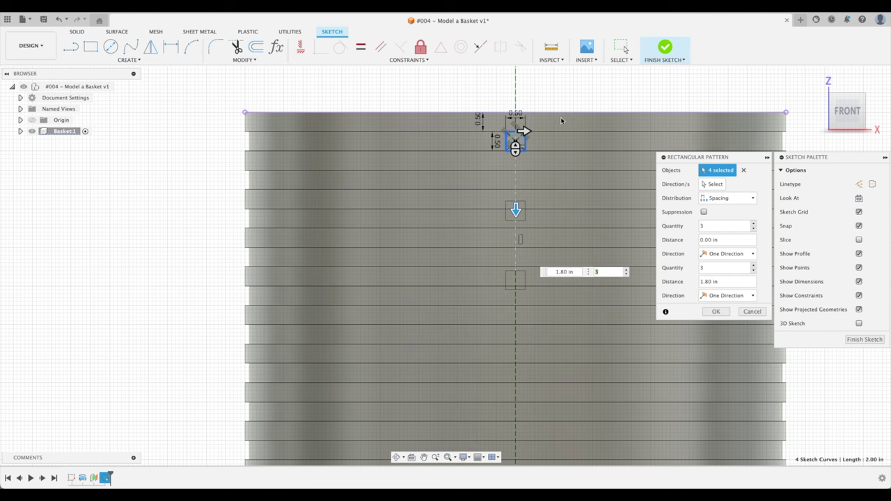
Step: Set the downward pattern to 9 squares spaced 1 in apart, accept it and finish the sketch
{"action": "left_click", "coordinate": [727, 200]}
{"action": "left_click", "coordinate": [722, 199]}
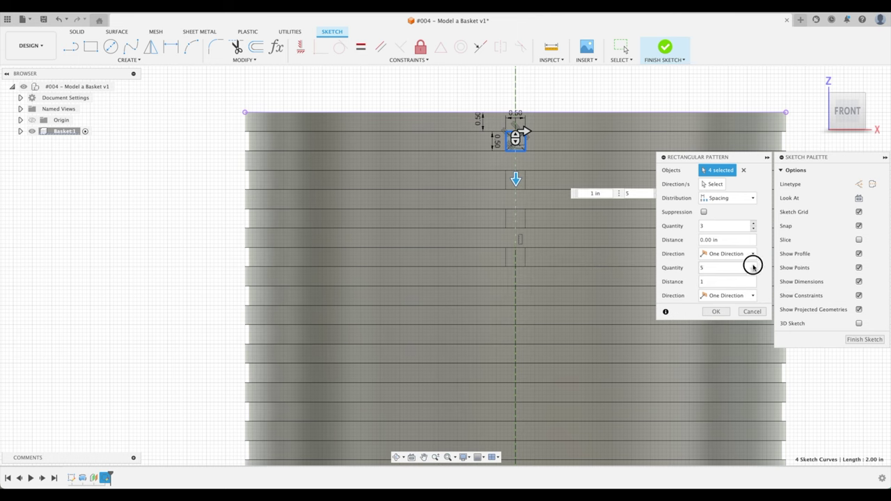
{"action": "scroll", "coordinate": [588, 271], "scroll_direction": "down", "scroll_amount": 3}
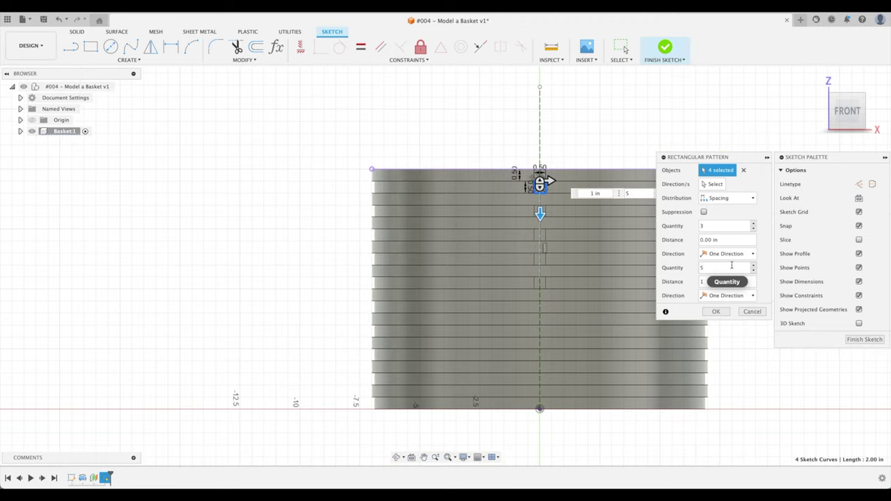
{"action": "left_click", "coordinate": [753, 266]}
{"action": "left_click", "coordinate": [753, 267]}
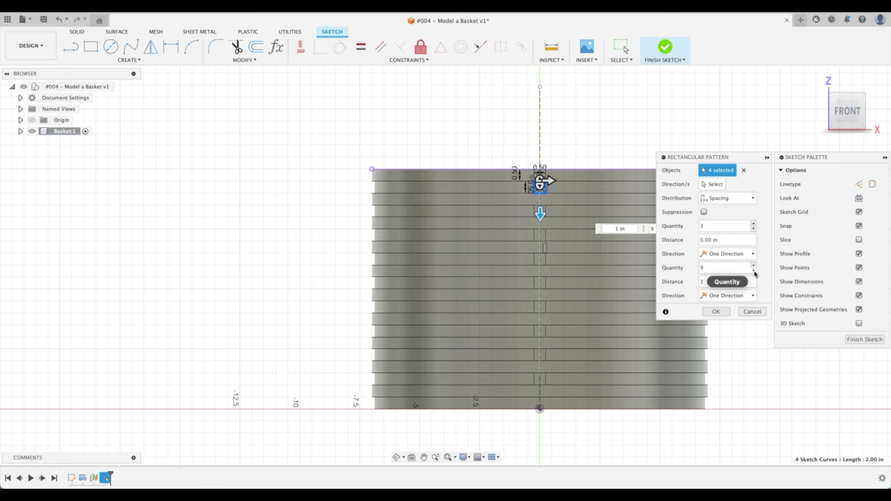
{"action": "left_click", "coordinate": [716, 311]}
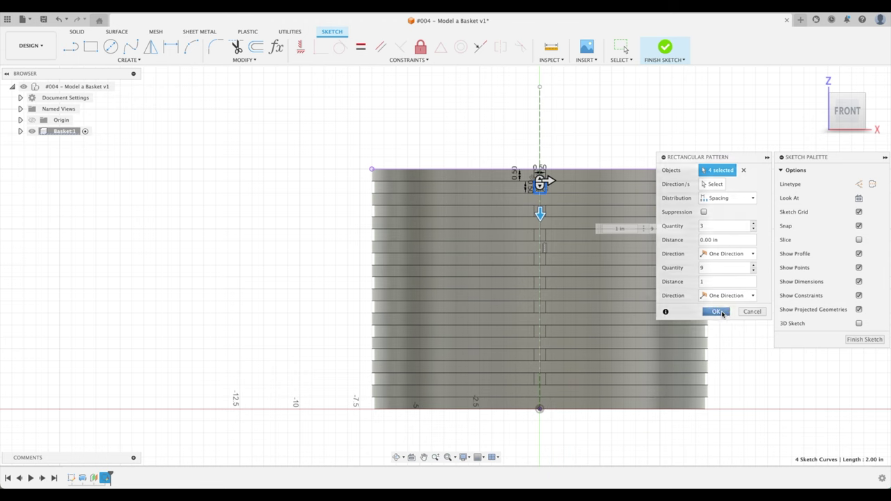
{"action": "left_click", "coordinate": [863, 340]}
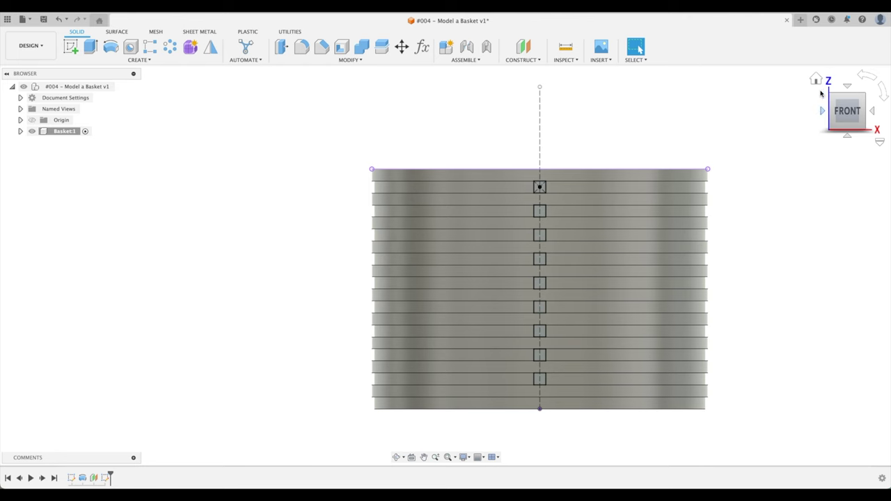
Step: Start an extrusion and select all nine square profiles in the column beside the basket as its profiles
{"action": "left_click", "coordinate": [816, 80]}
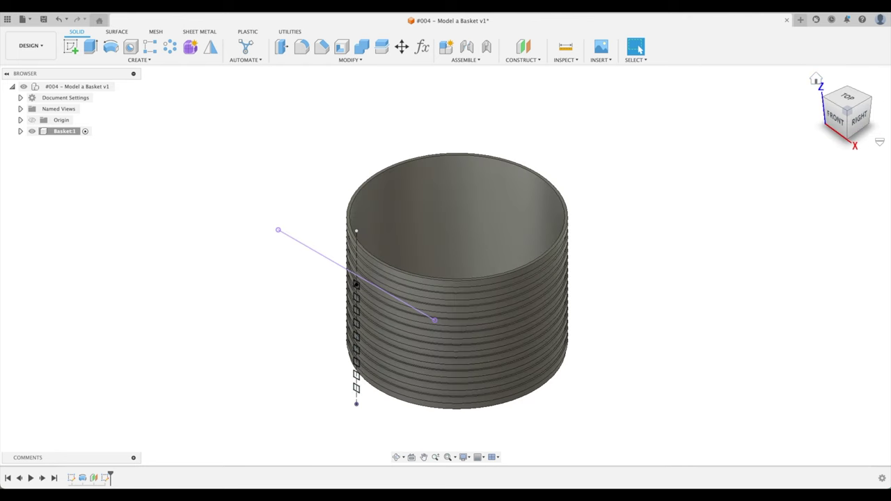
{"action": "scroll", "coordinate": [293, 380], "scroll_direction": "up", "scroll_amount": 3}
{"action": "middle_click_drag", "start_coordinate": [581, 305], "coordinate": [534, 171]}
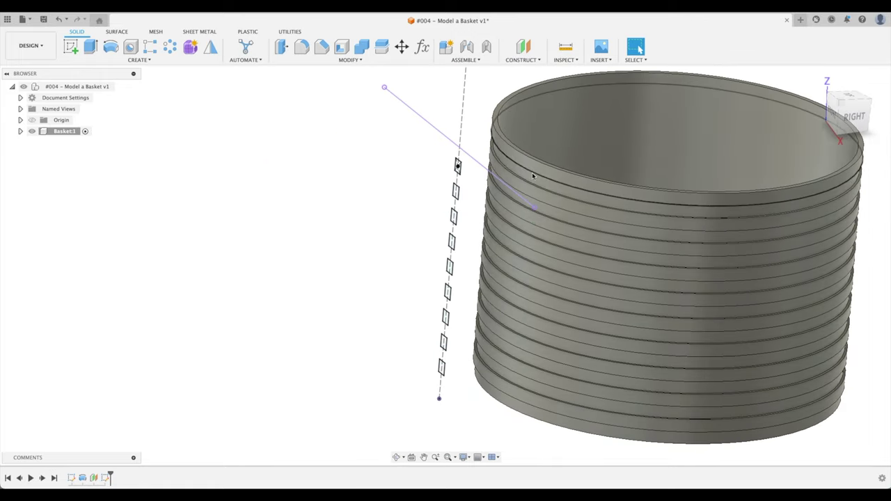
{"action": "middle_click_drag", "start_coordinate": [398, 190], "coordinate": [413, 193], "text": "shift"}
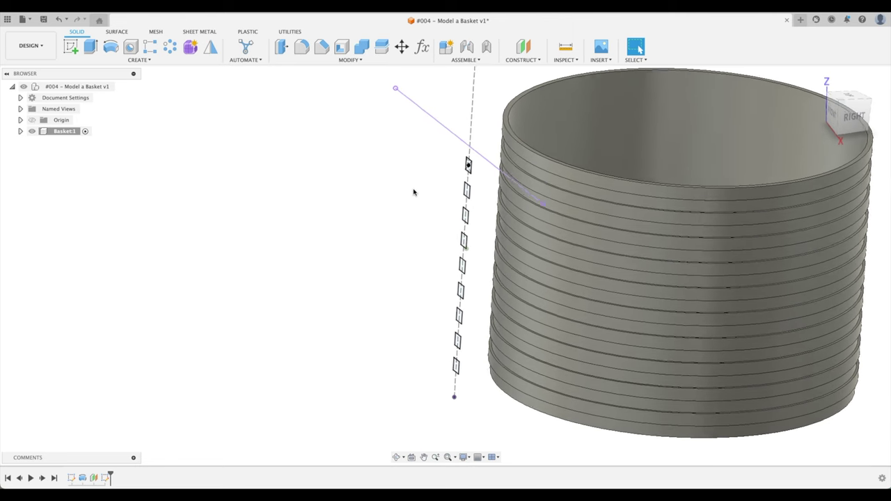
{"action": "left_click", "coordinate": [90, 46]}
{"action": "scroll", "coordinate": [376, 270], "scroll_direction": "up", "scroll_amount": 2}
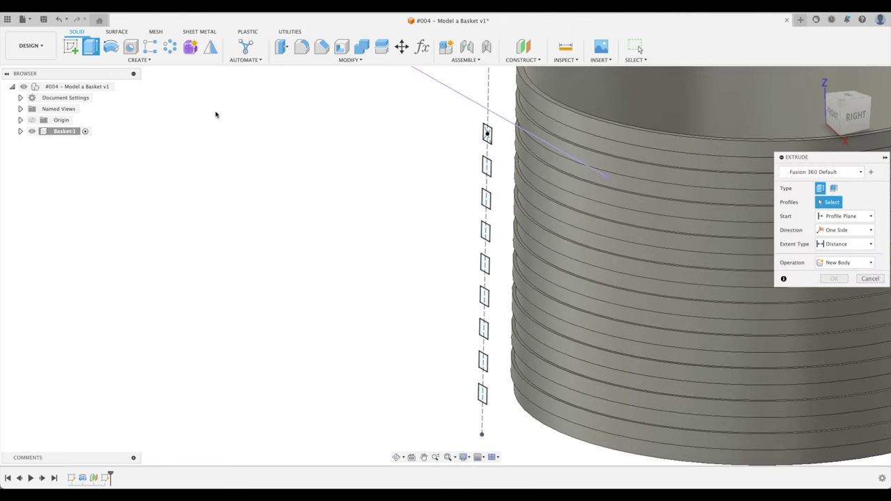
{"action": "left_click", "coordinate": [487, 135]}
{"action": "left_click", "coordinate": [487, 165]}
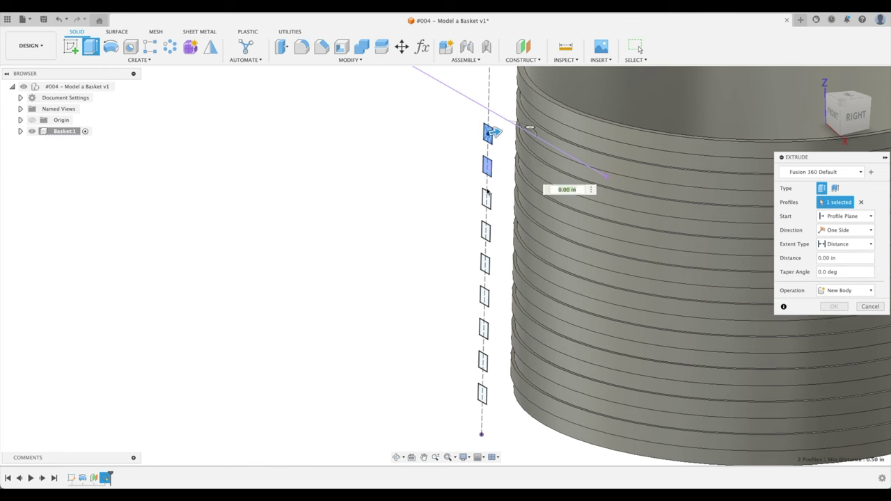
{"action": "left_click", "coordinate": [487, 199]}
{"action": "left_click", "coordinate": [486, 232]}
{"action": "left_click", "coordinate": [485, 263]}
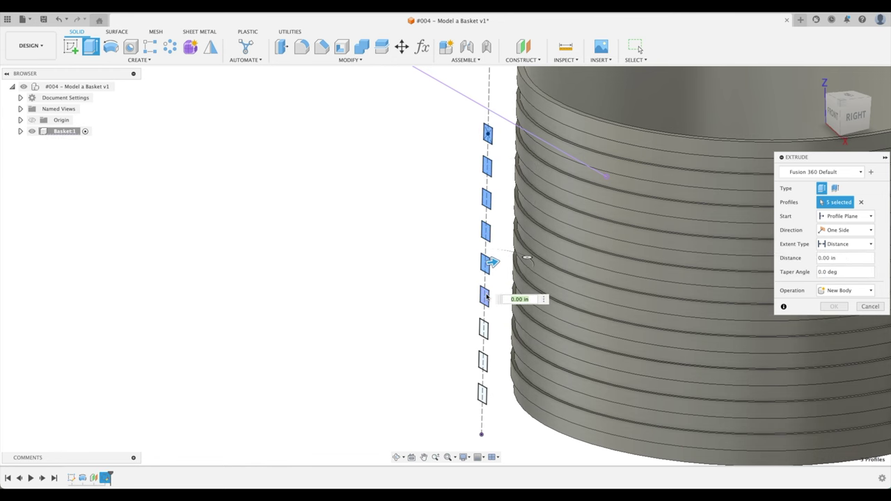
{"action": "left_click", "coordinate": [485, 395]}
Step: Extrude the nine squares 5 in into the basket as a cut through its front wall
{"action": "middle_click_drag", "start_coordinate": [485, 395], "coordinate": [473, 359], "text": "shift"}
{"action": "scroll", "coordinate": [441, 342], "scroll_direction": "down", "scroll_amount": 2}
{"action": "left_click_drag", "start_coordinate": [473, 360], "coordinate": [586, 341]}
{"action": "middle_click_drag", "start_coordinate": [586, 341], "coordinate": [553, 112], "text": "shift"}
{"action": "left_click", "coordinate": [838, 291]}
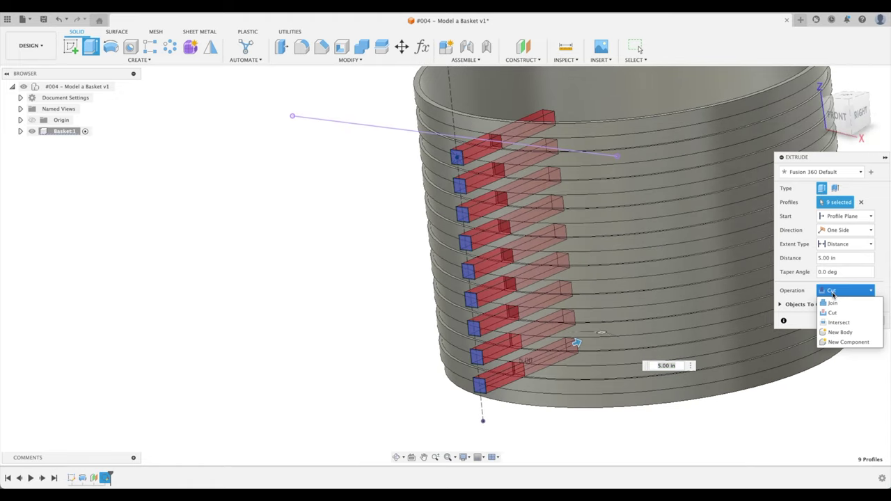
{"action": "left_click", "coordinate": [835, 293]}
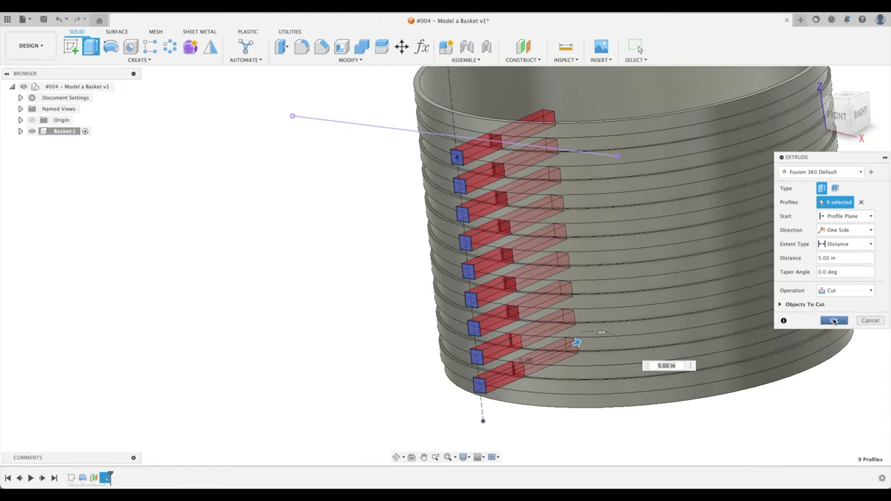
{"action": "left_click", "coordinate": [833, 321]}
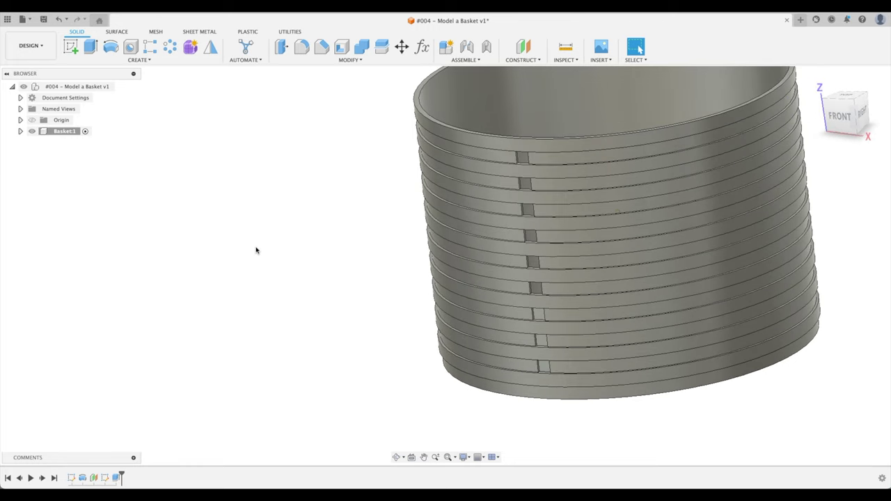
Step: Examine the column of square openings in the basket's front wall and the basket as a whole
{"action": "scroll", "coordinate": [256, 250], "scroll_direction": "down", "scroll_amount": 3, "text": "shift"}
{"action": "scroll", "coordinate": [256, 250], "scroll_direction": "up", "scroll_amount": 4, "text": "shift"}
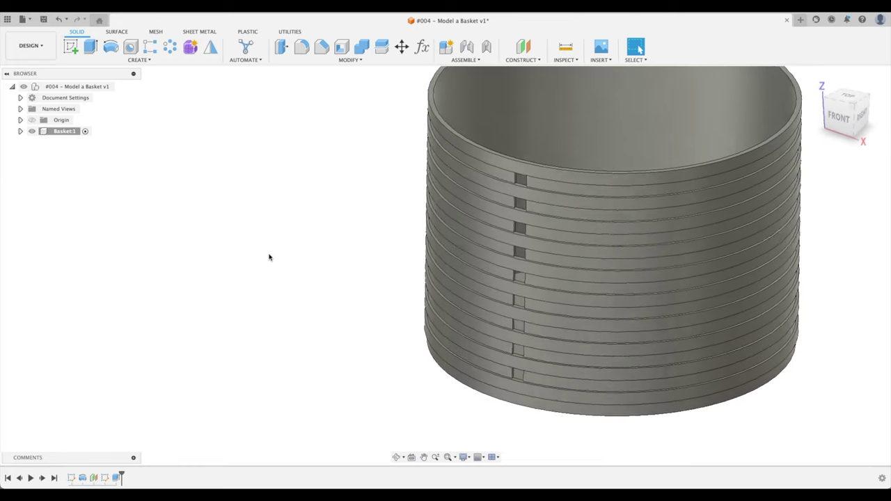
{"action": "scroll", "coordinate": [268, 257], "scroll_direction": "up", "scroll_amount": 1, "text": "shift"}
{"action": "scroll", "coordinate": [516, 306], "scroll_direction": "up", "scroll_amount": 1, "text": "shift"}
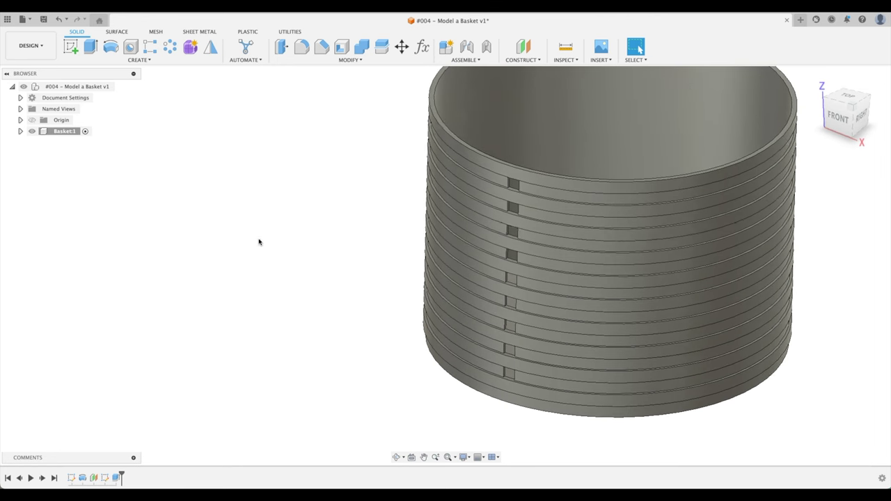
{"action": "scroll", "coordinate": [187, 237], "scroll_direction": "down", "scroll_amount": 1}
{"action": "scroll", "coordinate": [195, 232], "scroll_direction": "right", "scroll_amount": 1, "text": "shift"}
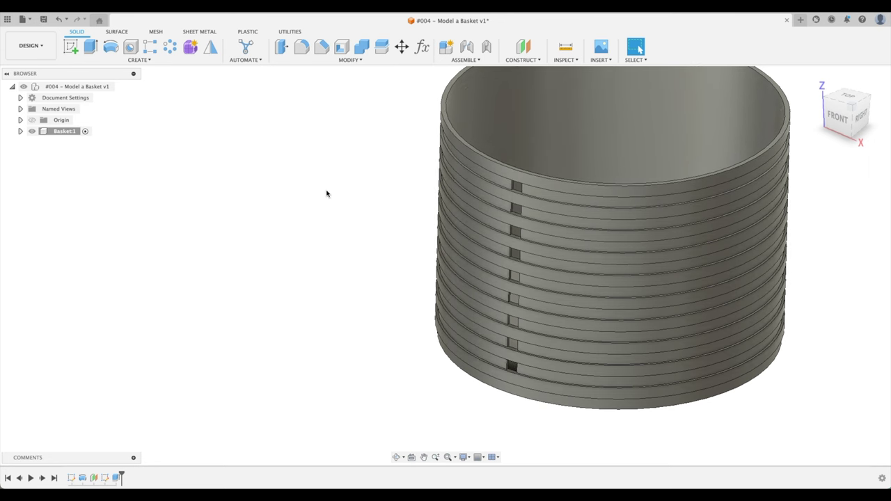
{"action": "left_click", "coordinate": [143, 60]}
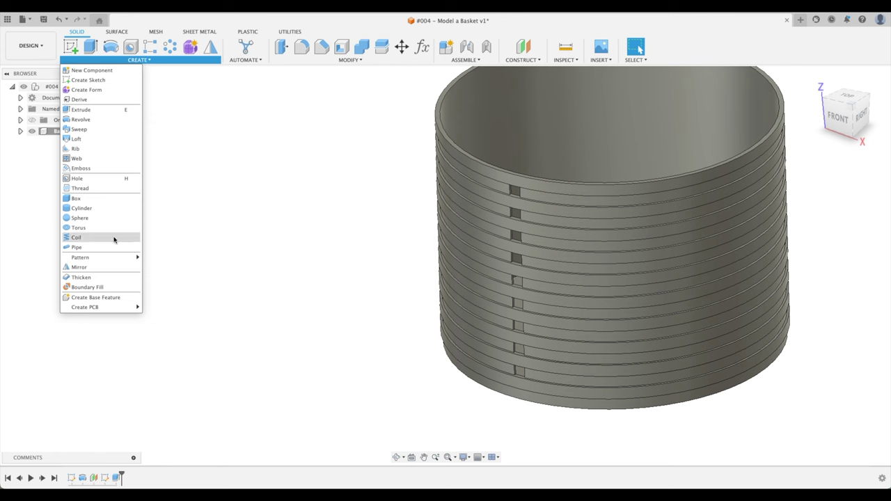
{"action": "mouse_move", "coordinate": [110, 263]}
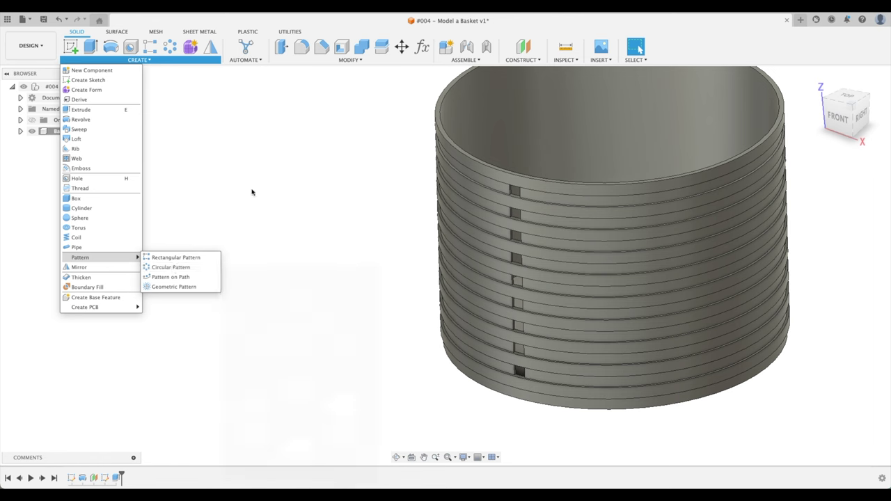
{"action": "left_click", "coordinate": [272, 177]}
{"action": "scroll", "coordinate": [272, 176], "scroll_direction": "down", "scroll_amount": 3}
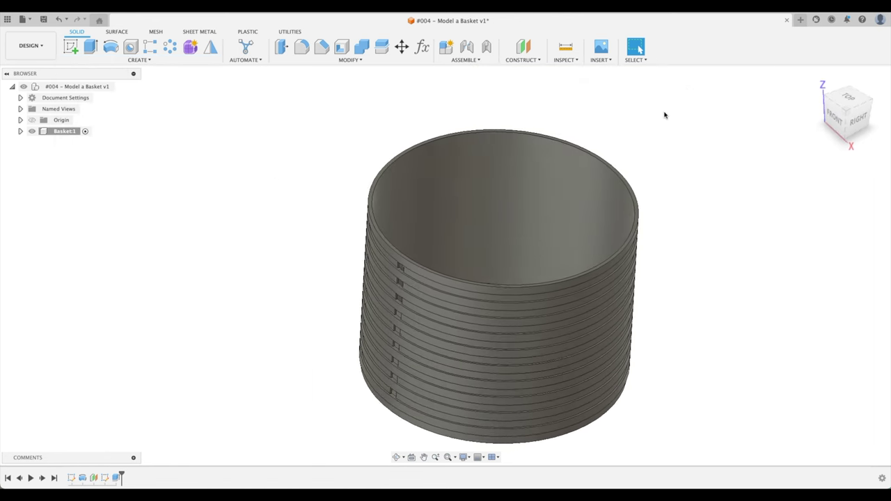
{"action": "scroll", "coordinate": [665, 112], "scroll_direction": "down", "scroll_amount": 2, "text": "shift"}
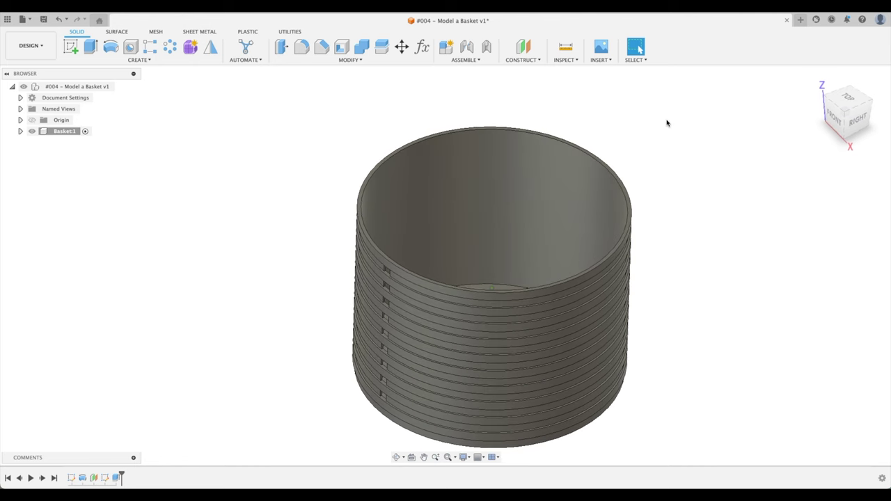
{"action": "scroll", "coordinate": [631, 155], "scroll_direction": "down", "scroll_amount": 2}
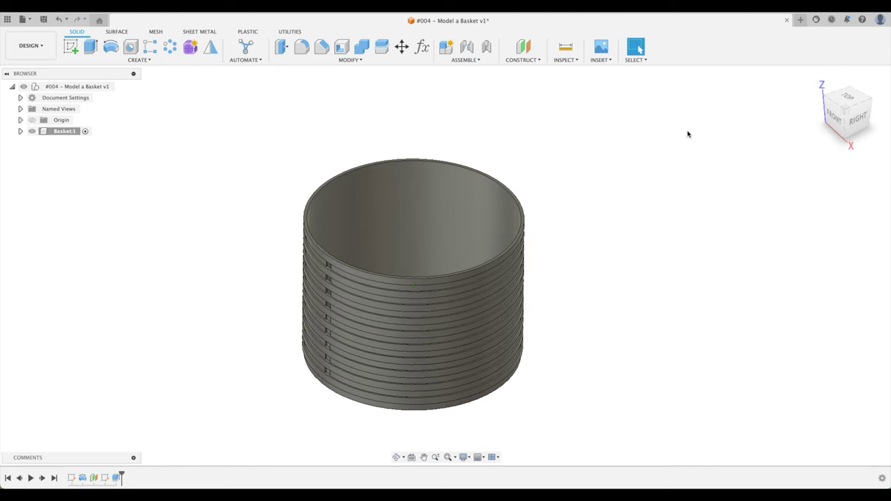
{"action": "left_click", "coordinate": [527, 62]}
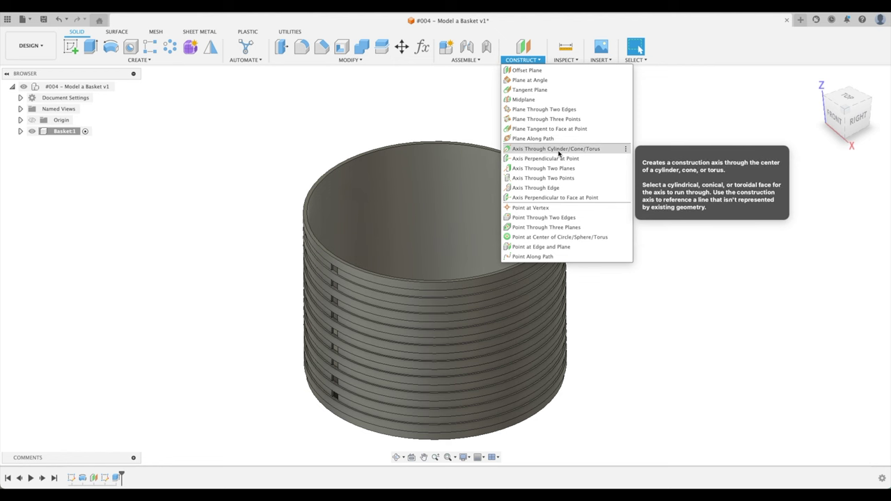
{"action": "left_click", "coordinate": [558, 149]}
{"action": "left_click", "coordinate": [477, 242]}
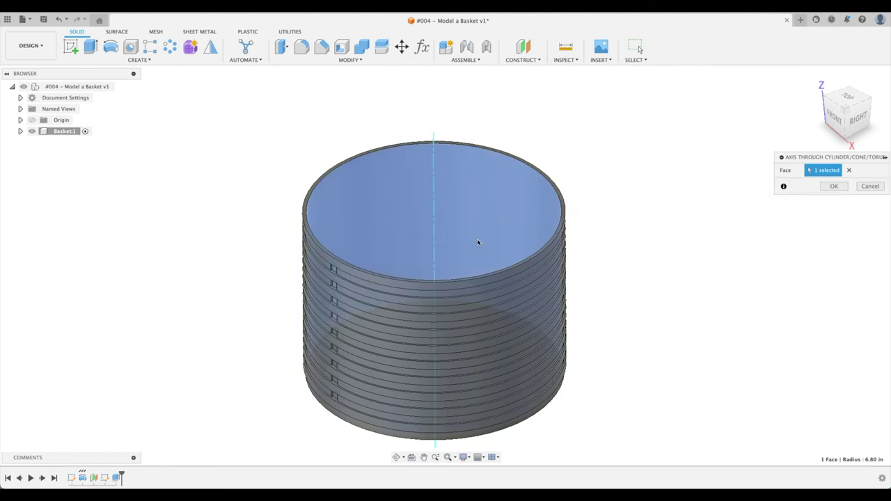
{"action": "middle_click_drag", "start_coordinate": [446, 246], "coordinate": [761, 223], "text": "shift"}
{"action": "left_click", "coordinate": [870, 186]}
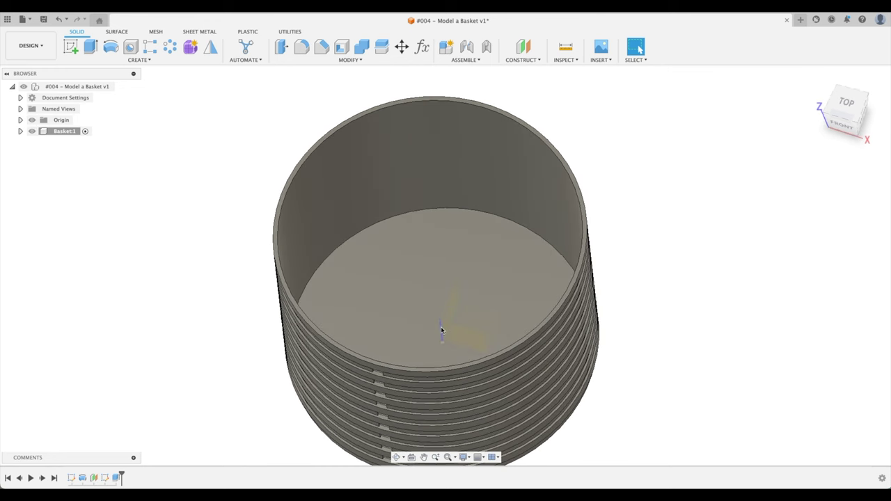
{"action": "left_click", "coordinate": [32, 121]}
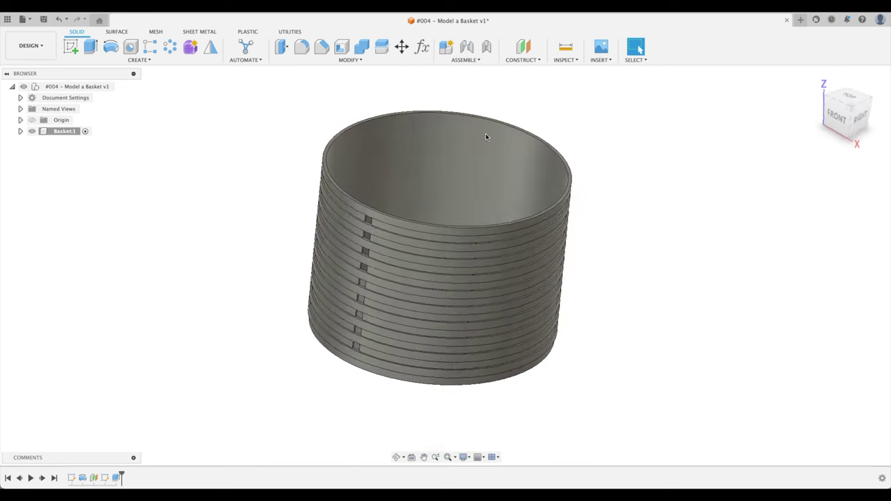
Step: Start a circular pattern and set its object type to Features
{"action": "left_click", "coordinate": [139, 60]}
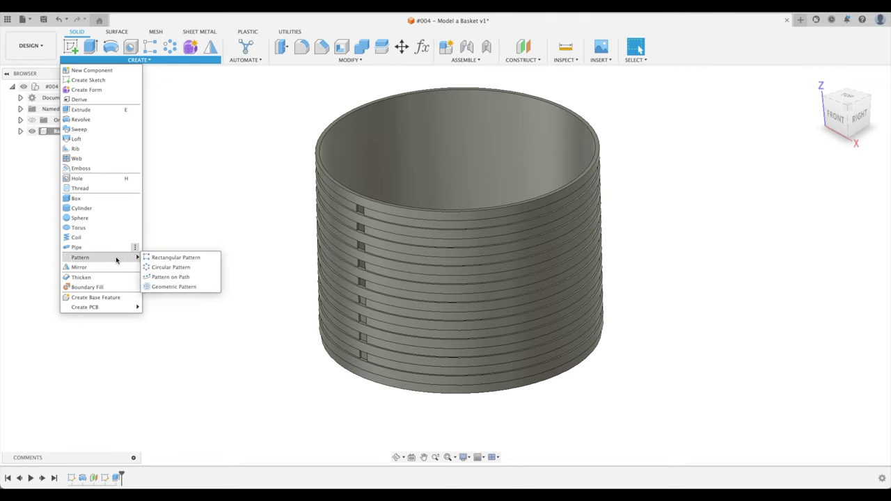
{"action": "left_click", "coordinate": [171, 268]}
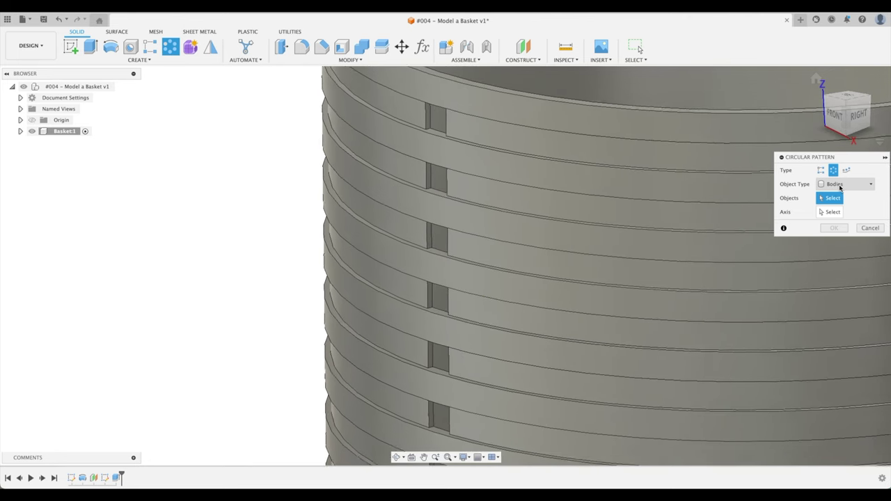
{"action": "left_click", "coordinate": [839, 184]}
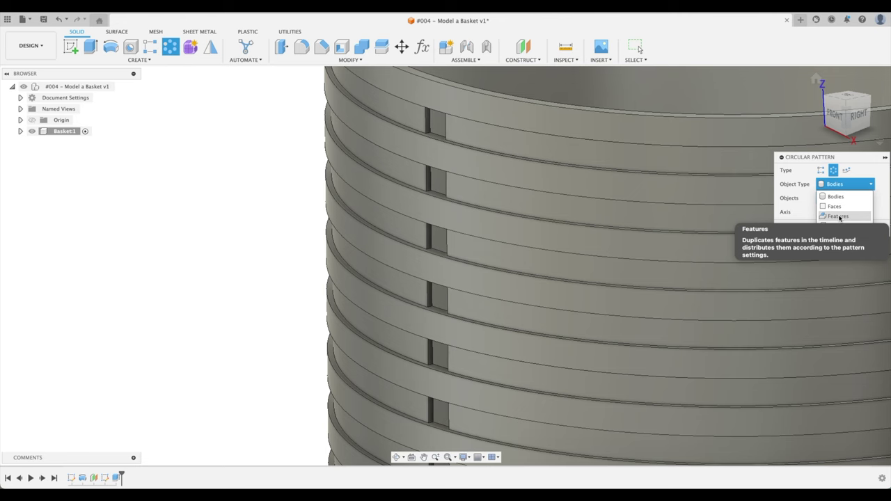
{"action": "left_click", "coordinate": [128, 397]}
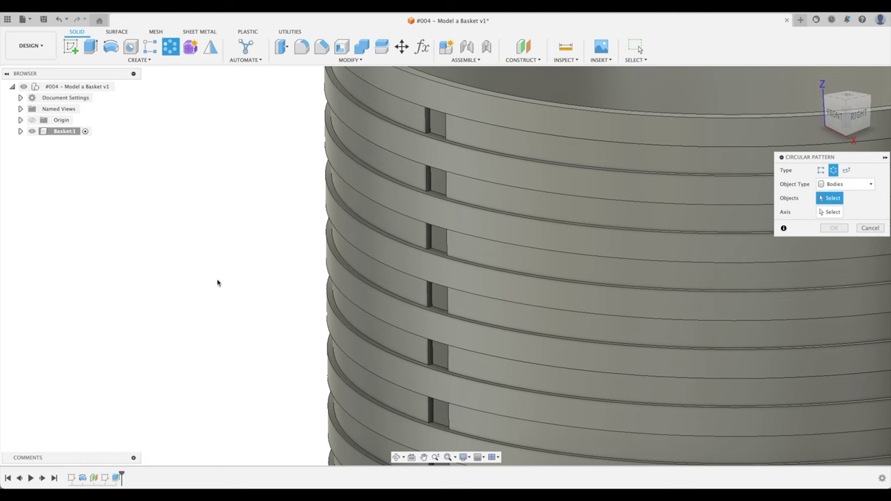
{"action": "scroll", "coordinate": [391, 155], "scroll_direction": "down", "scroll_amount": 5}
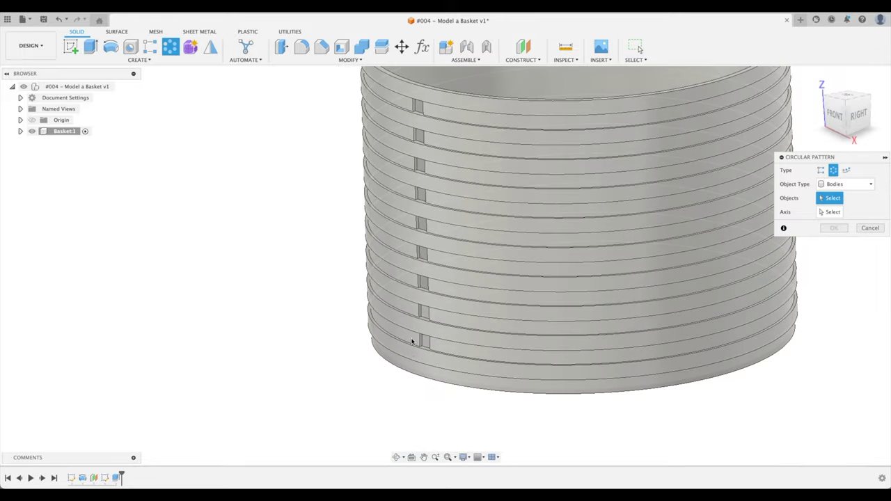
{"action": "scroll", "coordinate": [688, 158], "scroll_direction": "up", "scroll_amount": 3}
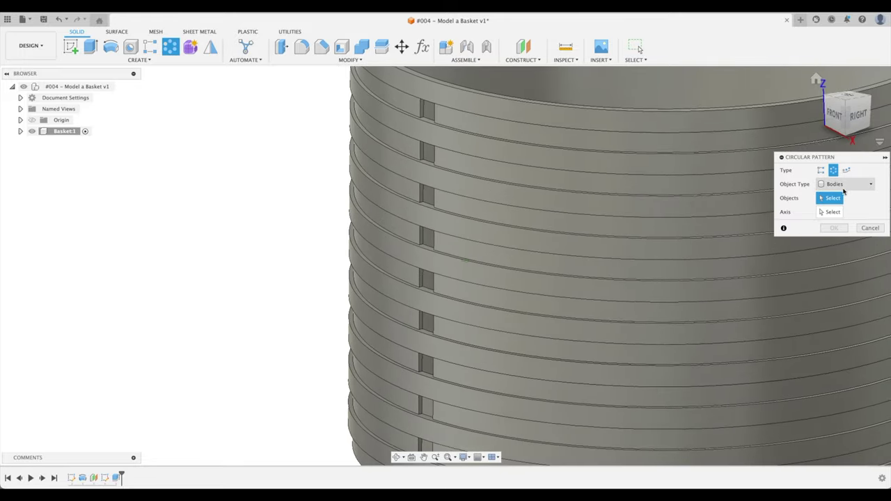
{"action": "left_click", "coordinate": [845, 184]}
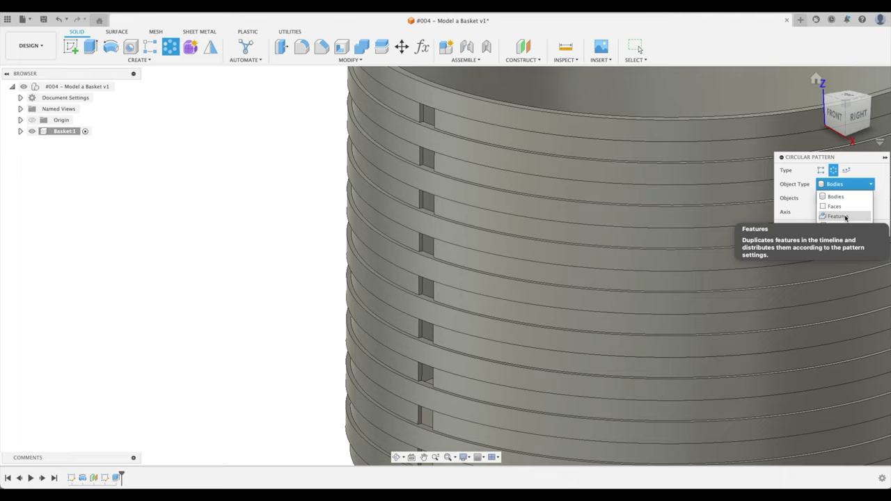
{"action": "left_click", "coordinate": [838, 216]}
Step: Select the extruded cut of the square-opening column as the feature to pattern
{"action": "scroll", "coordinate": [445, 125], "scroll_direction": "up", "scroll_amount": 3}
{"action": "scroll", "coordinate": [436, 119], "scroll_direction": "up", "scroll_amount": 3}
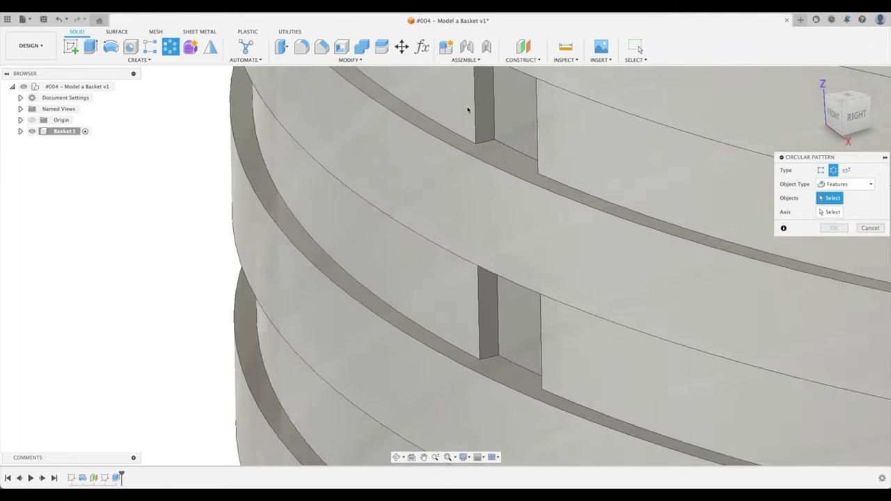
{"action": "left_click", "coordinate": [480, 117]}
{"action": "scroll", "coordinate": [474, 160], "scroll_direction": "down", "scroll_amount": 5}
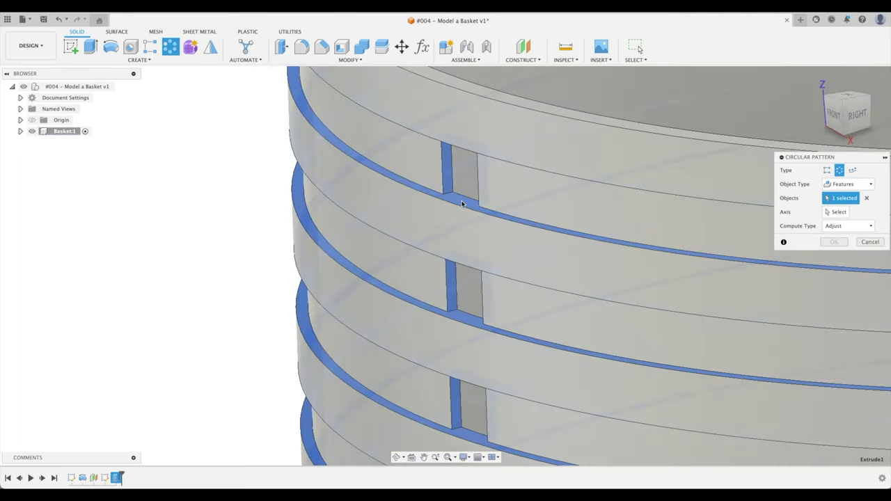
{"action": "scroll", "coordinate": [454, 205], "scroll_direction": "down", "scroll_amount": 5}
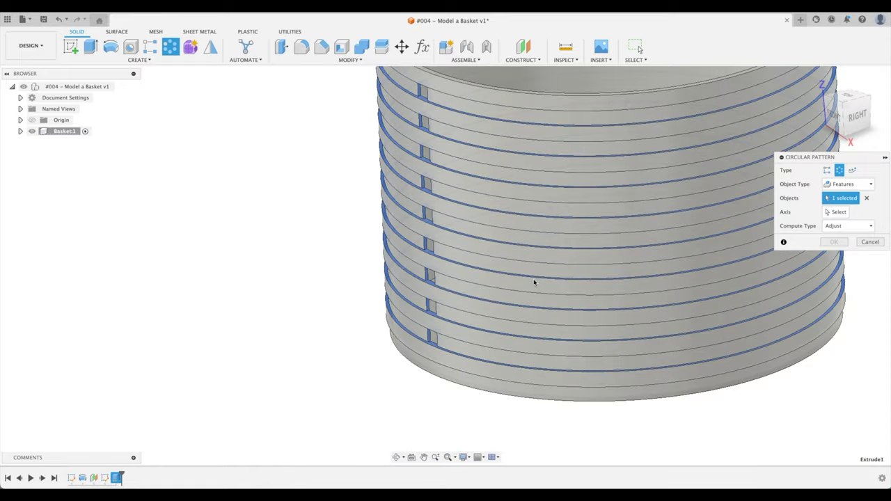
{"action": "scroll", "coordinate": [698, 251], "scroll_direction": "down", "scroll_amount": 1}
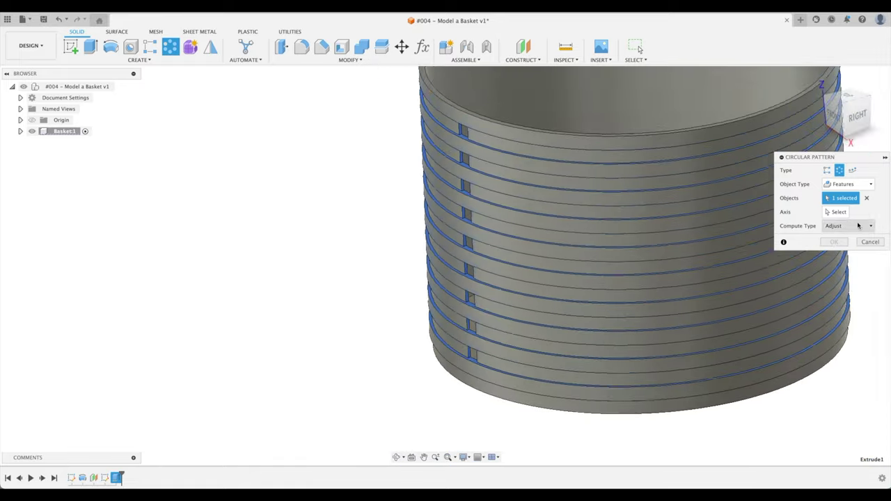
Step: Pattern the cut column around the basket's vertical Z axis with full distribution and a quantity of 40, and accept it
{"action": "left_click", "coordinate": [839, 212]}
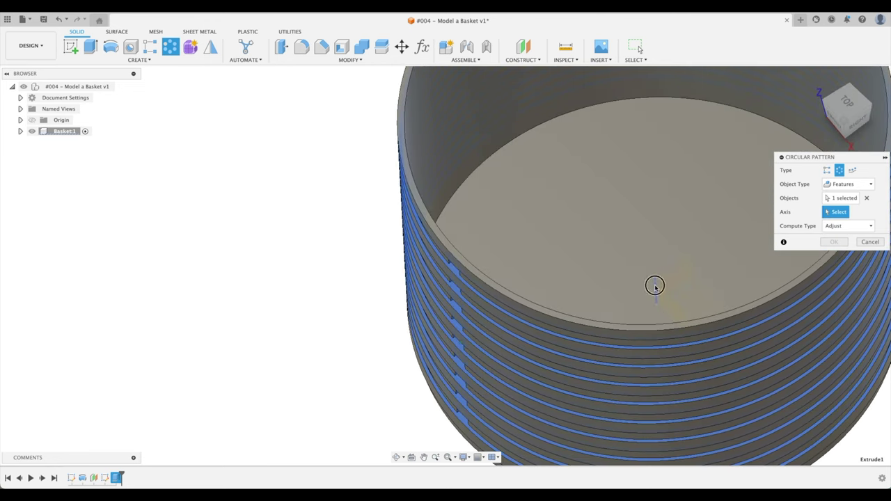
{"action": "left_click", "coordinate": [654, 285]}
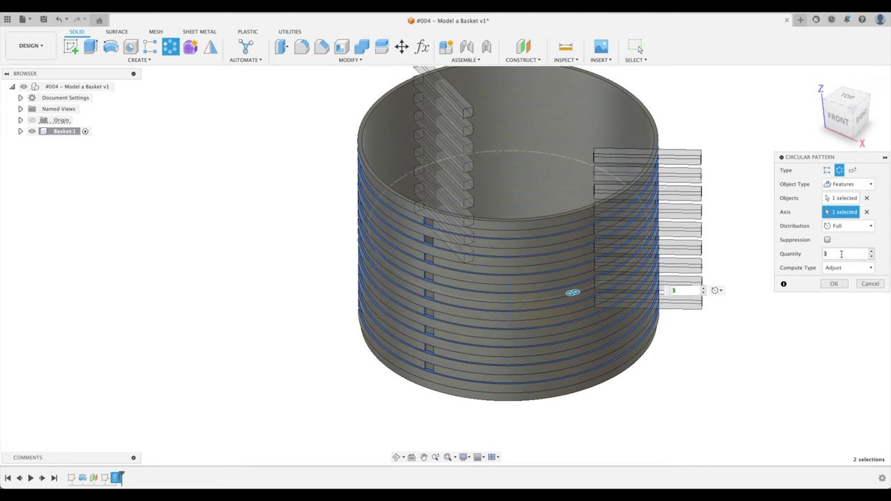
{"action": "left_click", "coordinate": [869, 252]}
{"action": "left_click", "coordinate": [871, 252]}
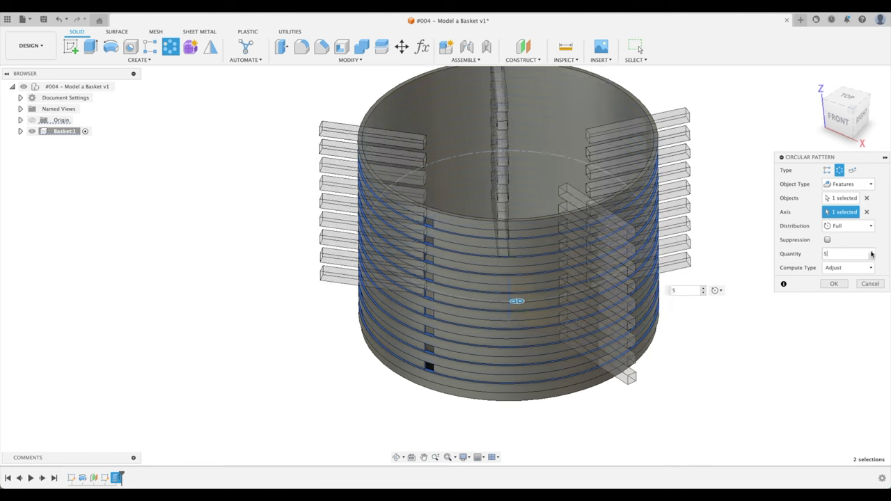
{"action": "left_click", "coordinate": [871, 252]}
{"action": "left_click", "coordinate": [870, 252]}
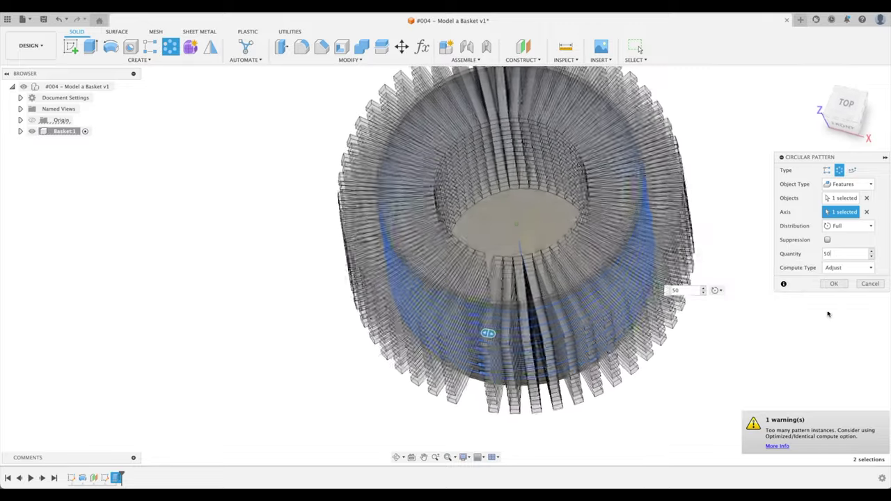
{"action": "middle_click_drag", "start_coordinate": [829, 318], "coordinate": [822, 439], "text": "shift"}
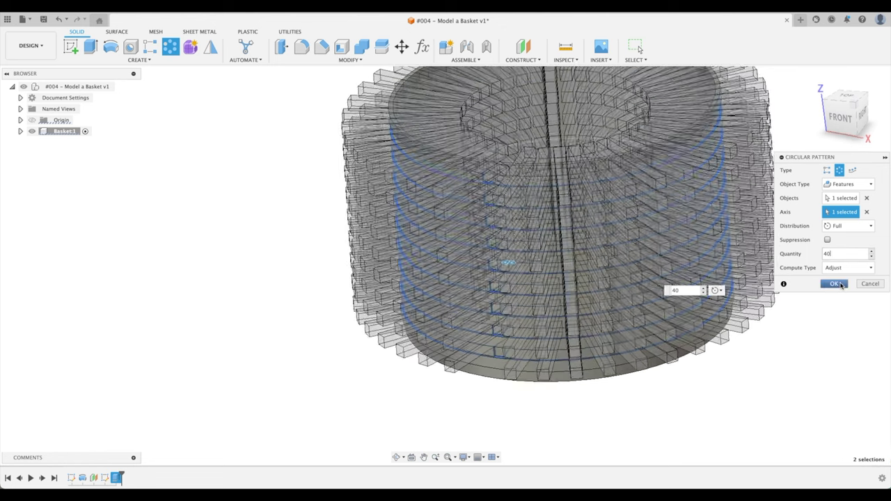
{"action": "left_click", "coordinate": [839, 284]}
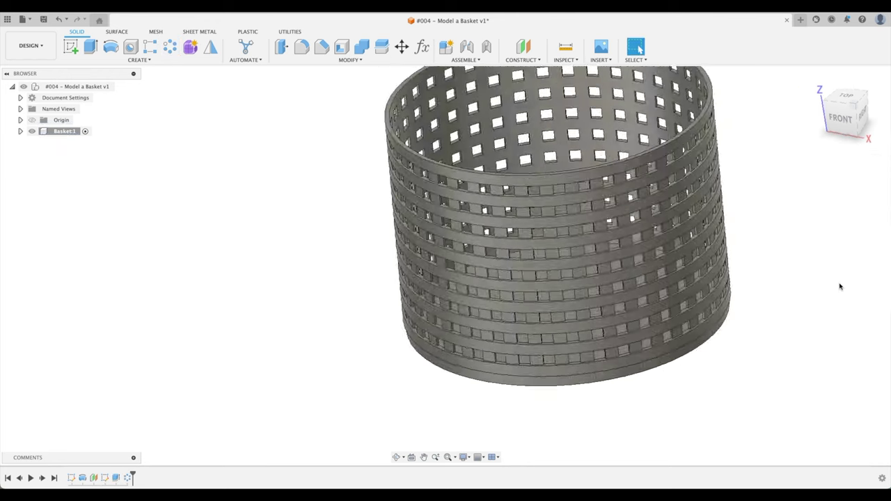
Step: Reopen the basket's wall profile sketch and draw a rim rectangle about 0.7 in wide and 0.3 in high on its upper end, projecting outward
{"action": "scroll", "coordinate": [839, 284], "scroll_direction": "down", "scroll_amount": 3, "text": "shift"}
{"action": "scroll", "coordinate": [840, 284], "scroll_direction": "up", "scroll_amount": 5, "text": "shift"}
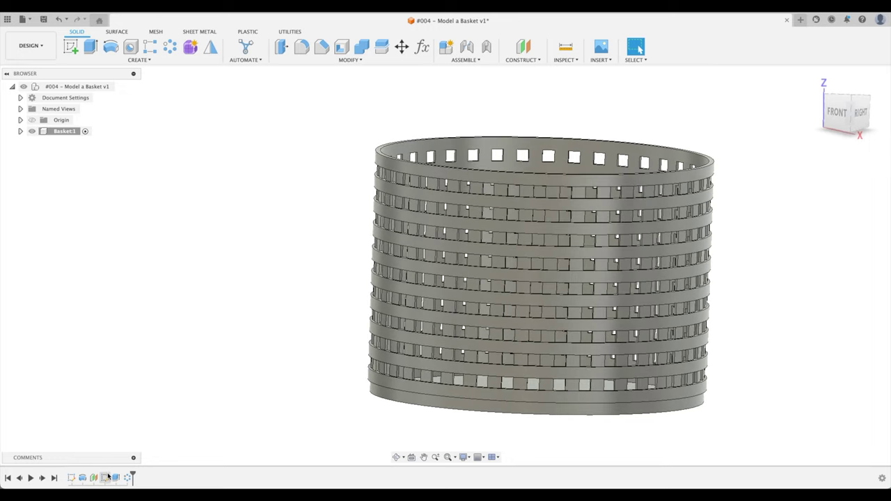
{"action": "double_click", "coordinate": [71, 477]}
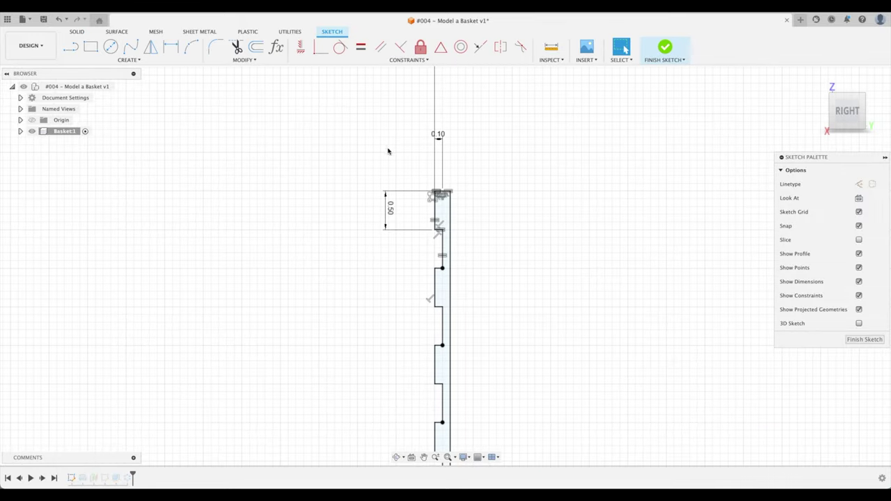
{"action": "left_click", "coordinate": [70, 46]}
{"action": "scroll", "coordinate": [437, 195], "scroll_direction": "up", "scroll_amount": 3}
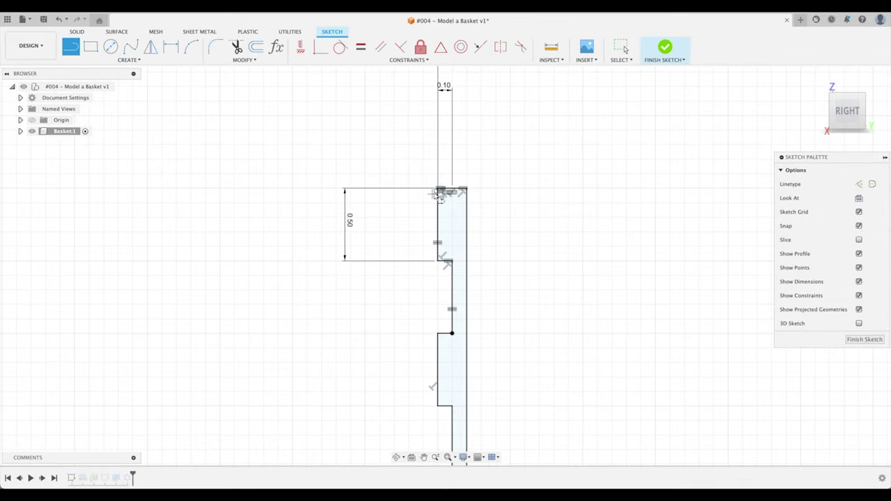
{"action": "left_click", "coordinate": [437, 189]}
{"action": "left_click", "coordinate": [364, 187]}
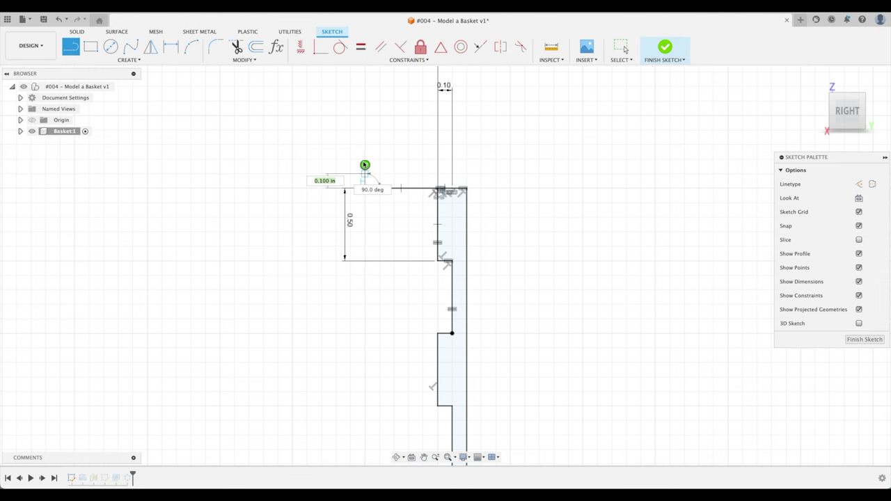
{"action": "left_click", "coordinate": [364, 145]}
{"action": "left_click", "coordinate": [466, 144]}
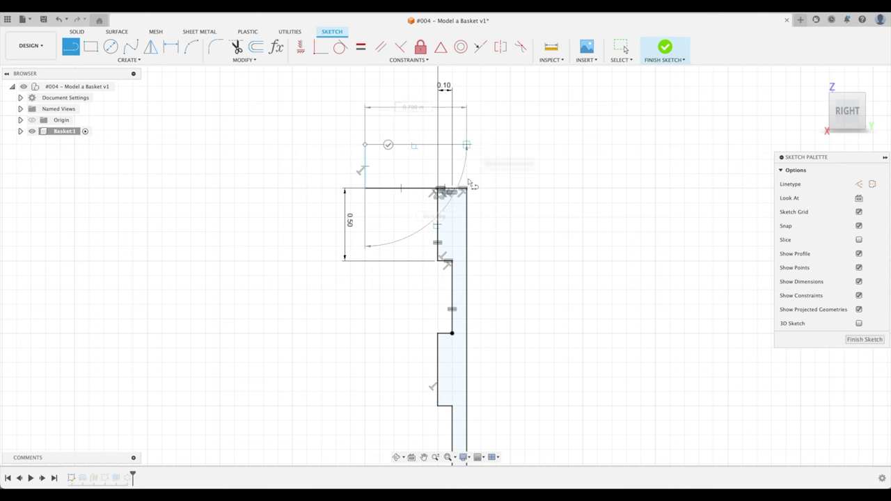
{"action": "left_click", "coordinate": [466, 188]}
{"action": "key", "text": "Escape"}
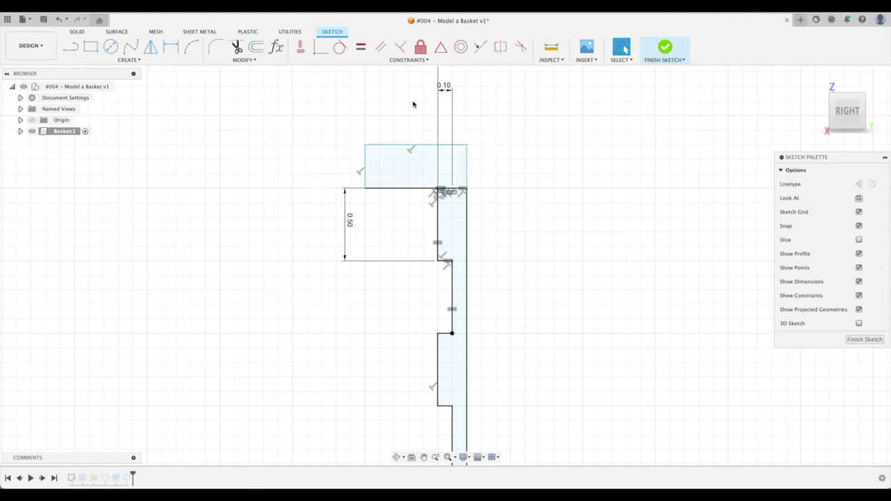
Step: Dimension the rim's height and link it to the existing 0.10 in rib depth dimension
{"action": "key", "text": "d"}
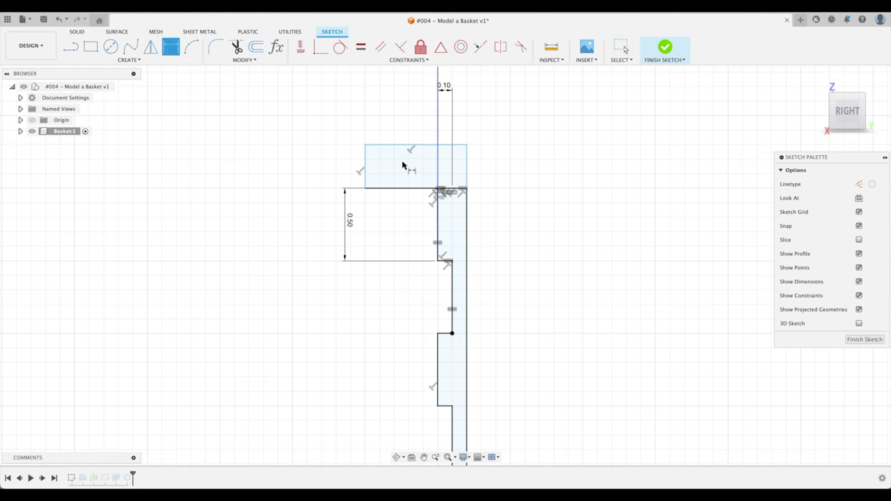
{"action": "left_click", "coordinate": [365, 166]}
{"action": "left_click", "coordinate": [316, 167]}
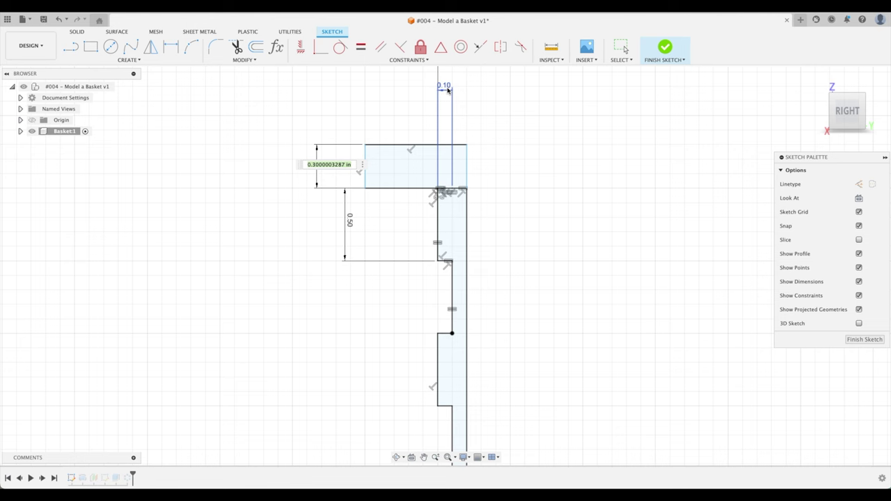
{"action": "left_click", "coordinate": [447, 87]}
{"action": "key", "text": "Return"}
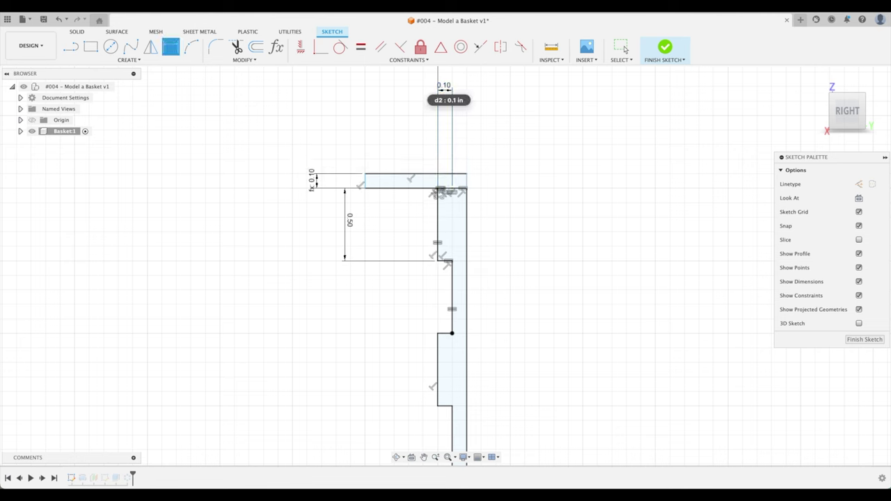
{"action": "key", "text": "Escape"}
Step: Dimension the rim's overall width, try 0.75 in as its value and undo that value
{"action": "key", "text": "d"}
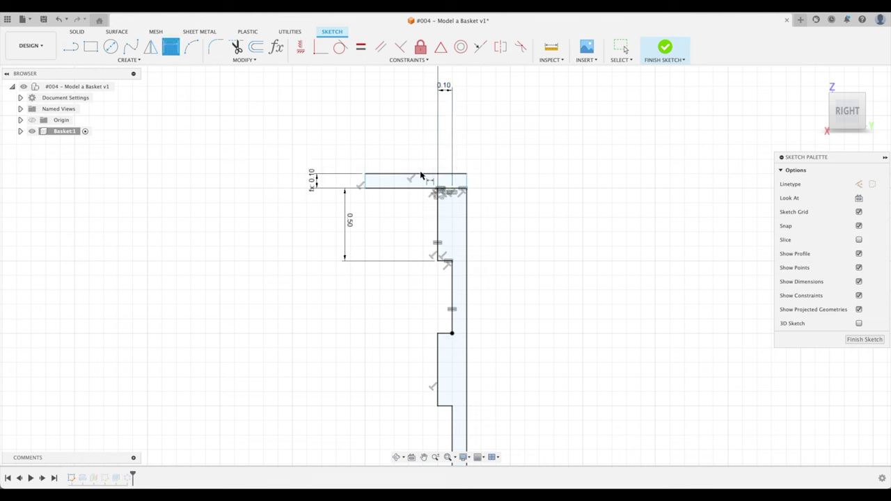
{"action": "left_click", "coordinate": [420, 174]}
{"action": "left_click", "coordinate": [408, 124]}
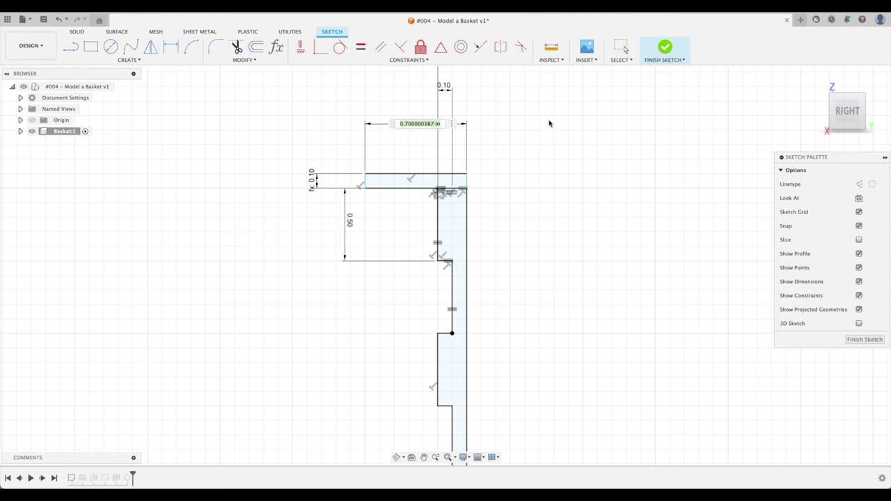
{"action": "type", "text": ".75"}
{"action": "key", "text": "Return"}
{"action": "scroll", "coordinate": [552, 124], "scroll_direction": "up", "scroll_amount": 2}
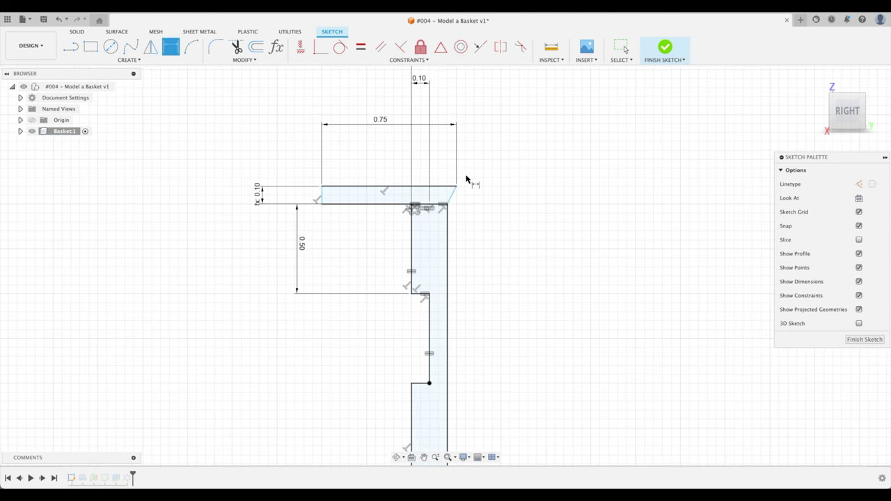
{"action": "key", "text": "Escape"}
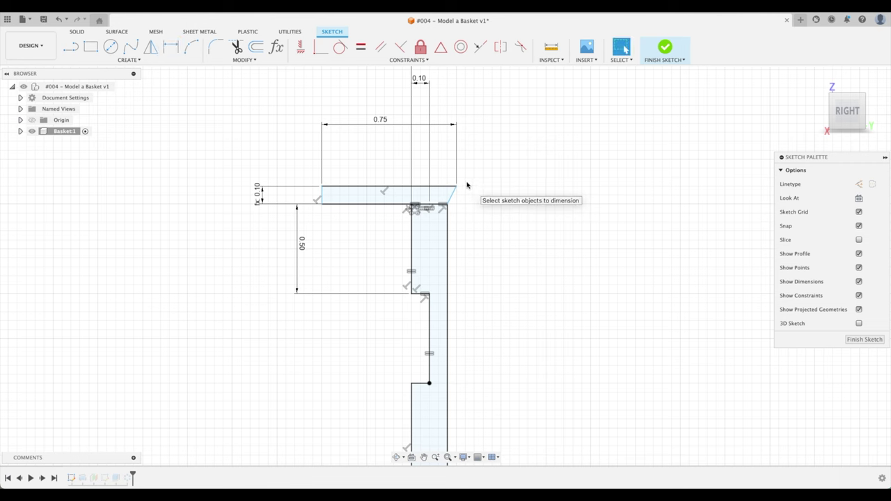
{"action": "key", "text": "ctrl+z"}
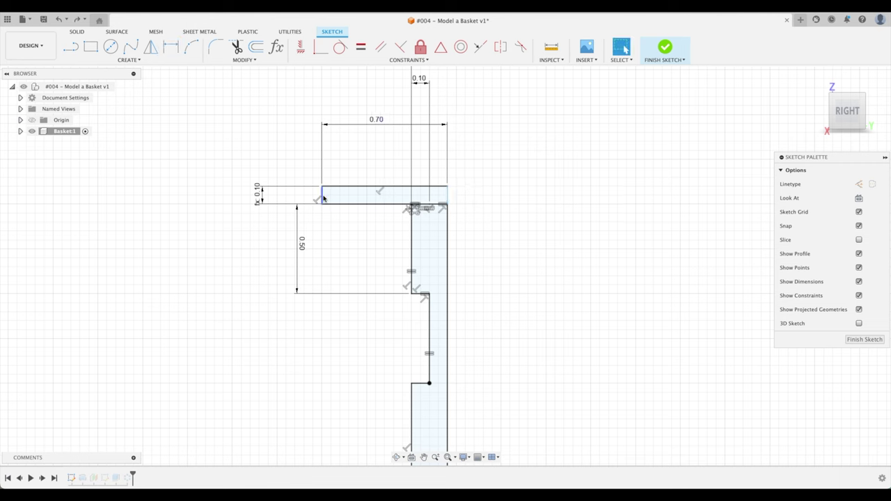
Step: Constrain the rim's short inner edge to be vertical and finish the sketch
{"action": "mouse_move", "coordinate": [321, 195]}
{"action": "left_mouse_down"}
{"action": "mouse_move", "coordinate": [294, 195]}
{"action": "mouse_move", "coordinate": [321, 194]}
{"action": "left_mouse_up"}
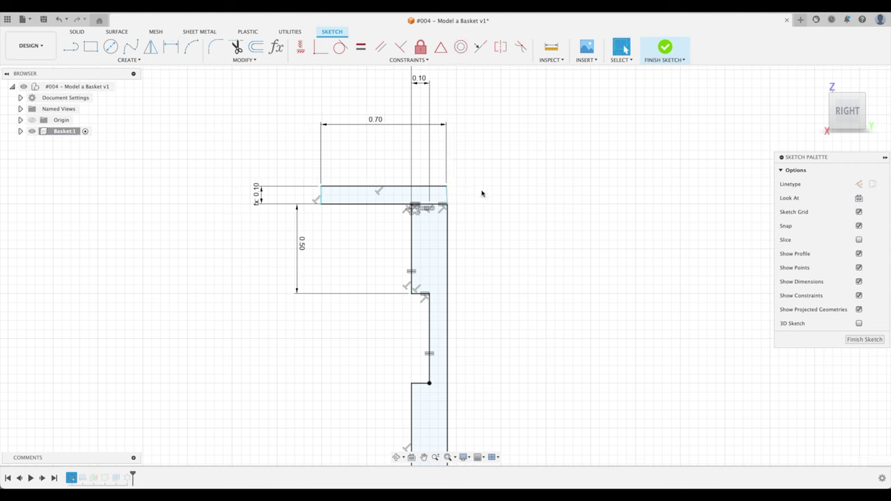
{"action": "left_click", "coordinate": [300, 48]}
{"action": "scroll", "coordinate": [449, 198], "scroll_direction": "up", "scroll_amount": 3}
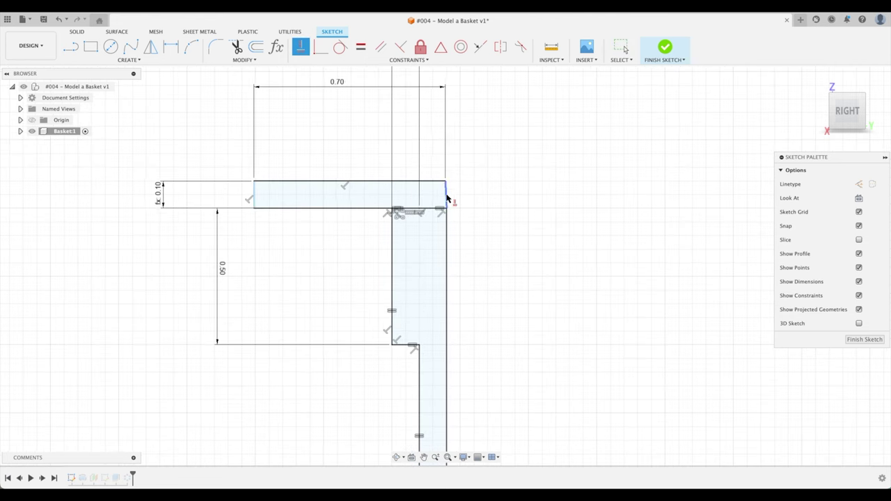
{"action": "left_click", "coordinate": [447, 196]}
{"action": "scroll", "coordinate": [502, 188], "scroll_direction": "down", "scroll_amount": 5}
{"action": "key", "text": "Escape"}
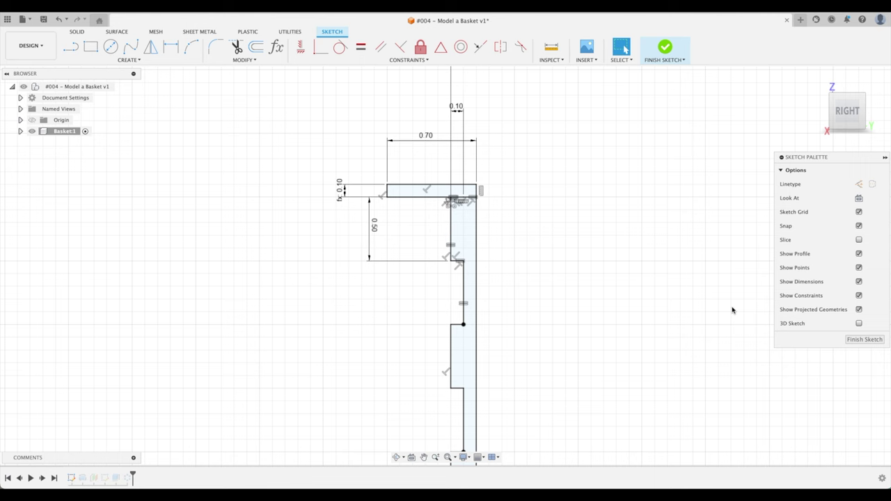
{"action": "left_click", "coordinate": [854, 340]}
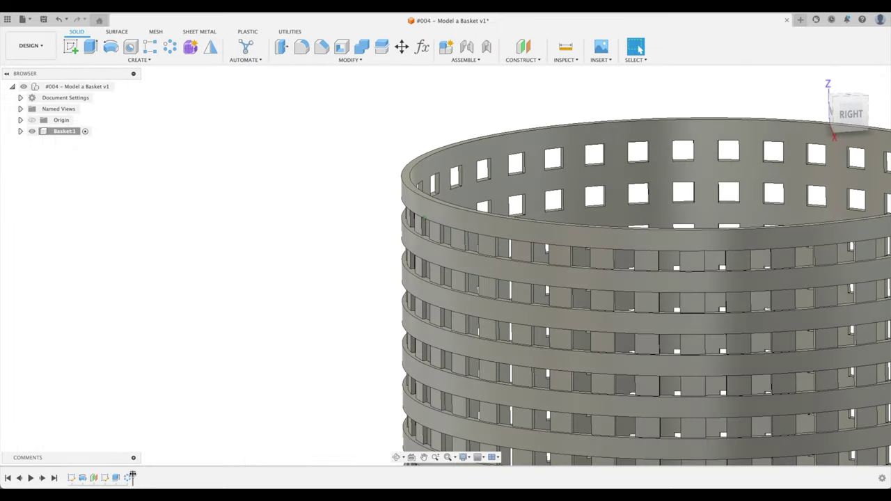
Step: Roll the history back to before the circular pattern and add the rim rectangle to the wall's 360-degree revolve as a second profile
{"action": "left_click", "coordinate": [129, 473]}
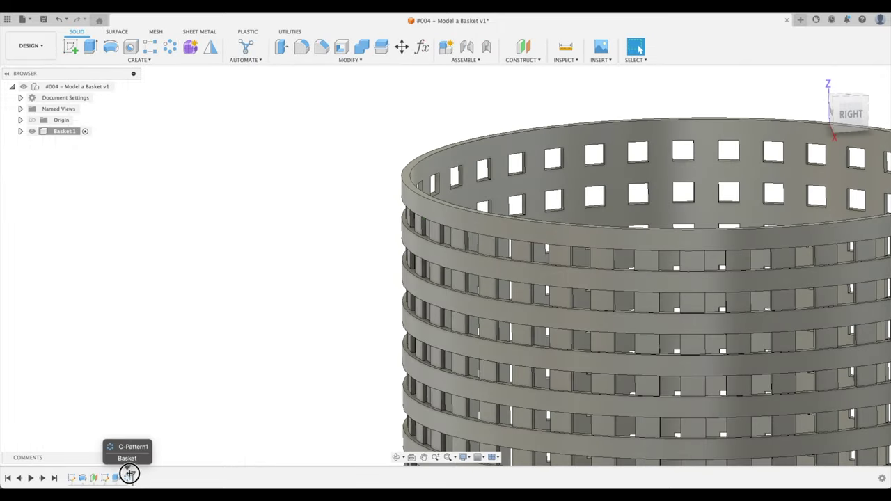
{"action": "left_click_drag", "start_coordinate": [122, 473], "coordinate": [119, 475]}
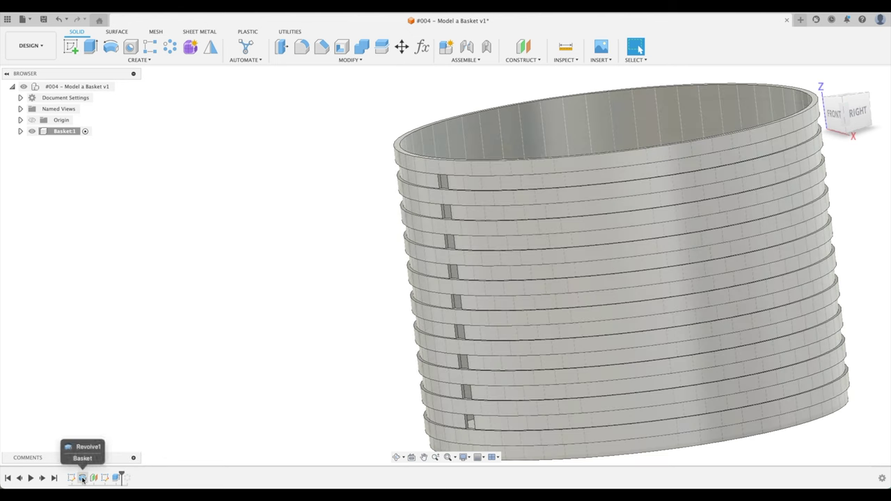
{"action": "double_click", "coordinate": [82, 479]}
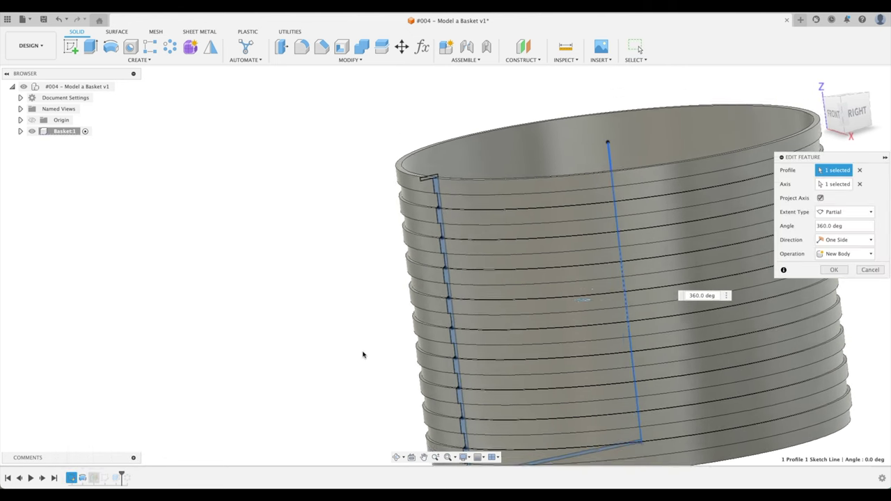
{"action": "left_click", "coordinate": [448, 231]}
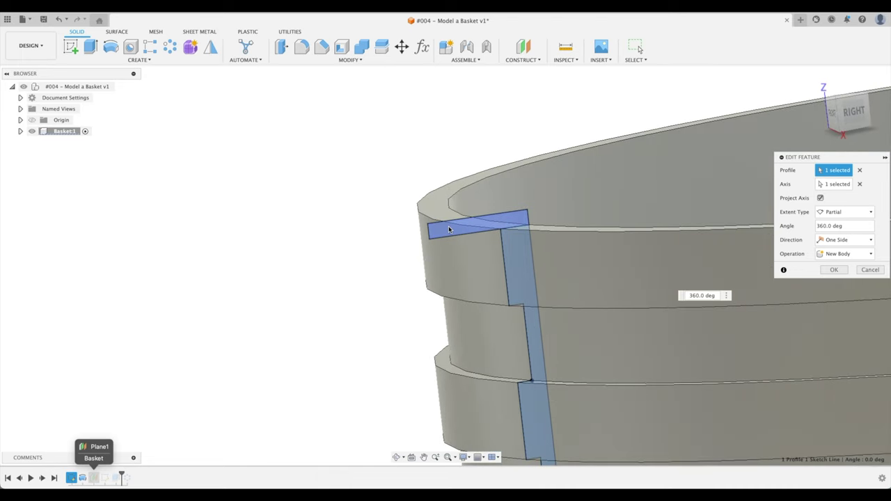
{"action": "scroll", "coordinate": [441, 227], "scroll_direction": "down", "scroll_amount": 5}
{"action": "scroll", "coordinate": [435, 224], "scroll_direction": "down", "scroll_amount": 3}
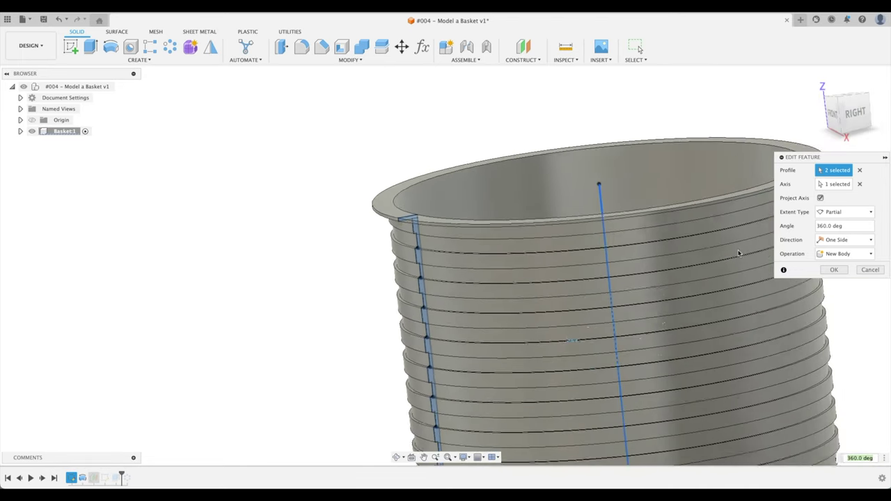
{"action": "left_click", "coordinate": [833, 269]}
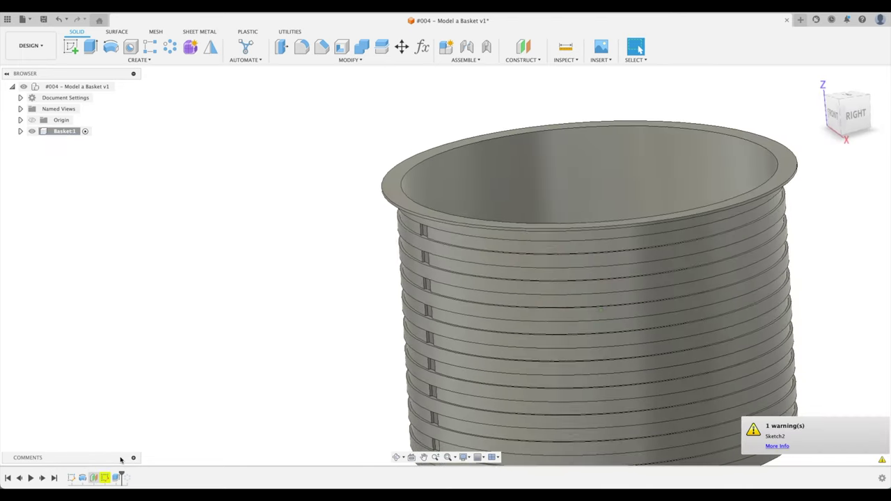
Step: Edit the square openings' sketch, relink its lost projected line to the wall's circular edge directly beneath the rim, and finish the sketch
{"action": "double_click", "coordinate": [105, 478]}
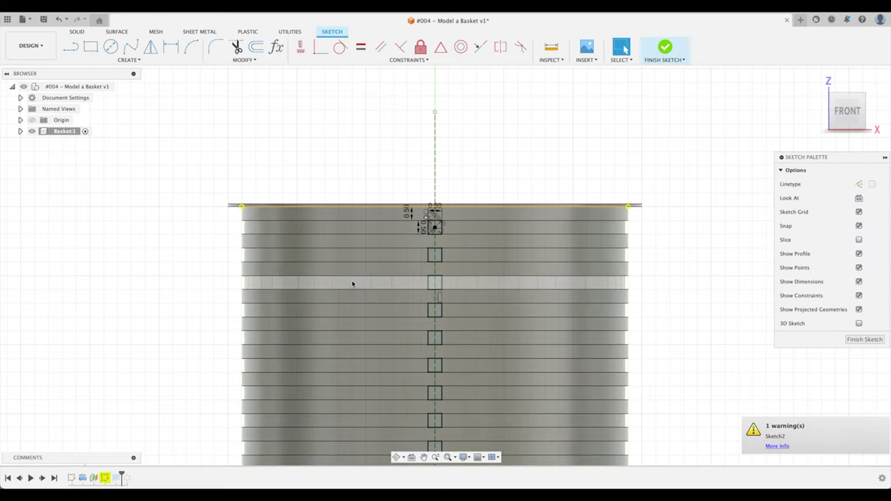
{"action": "mouse_move", "coordinate": [352, 282]}
{"action": "middle_mouse_down", "text": "shift"}
{"action": "mouse_move", "coordinate": [336, 282]}
{"action": "mouse_move", "coordinate": [331, 306]}
{"action": "middle_mouse_up", "text": "shift"}
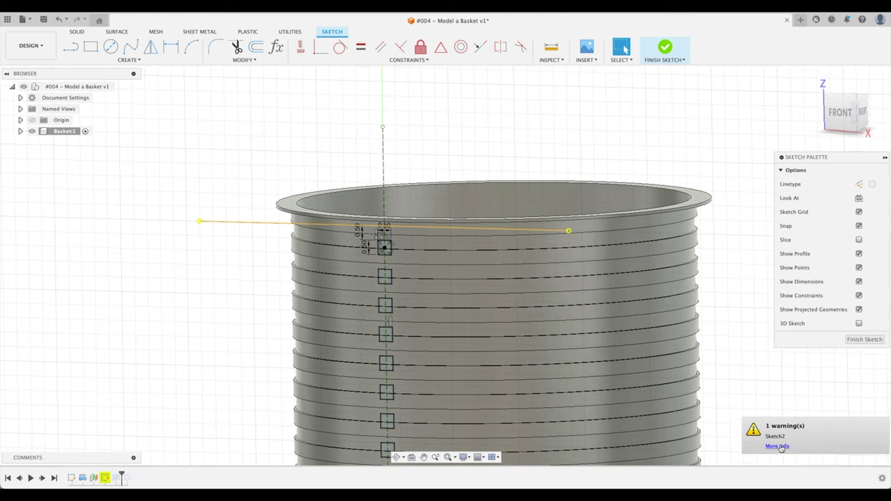
{"action": "scroll", "coordinate": [478, 230], "scroll_direction": "up", "scroll_amount": 1}
{"action": "middle_click_drag", "start_coordinate": [477, 230], "coordinate": [481, 238], "text": "shift"}
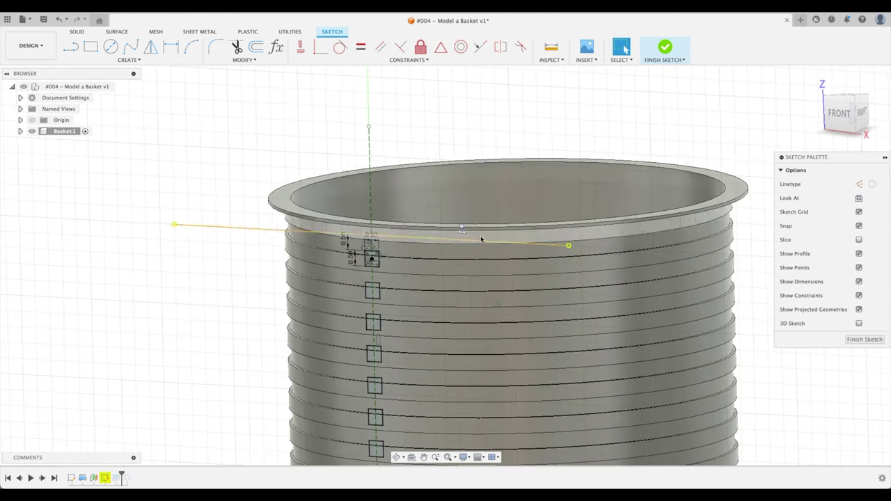
{"action": "left_click", "coordinate": [481, 240]}
{"action": "right_click", "coordinate": [476, 243]}
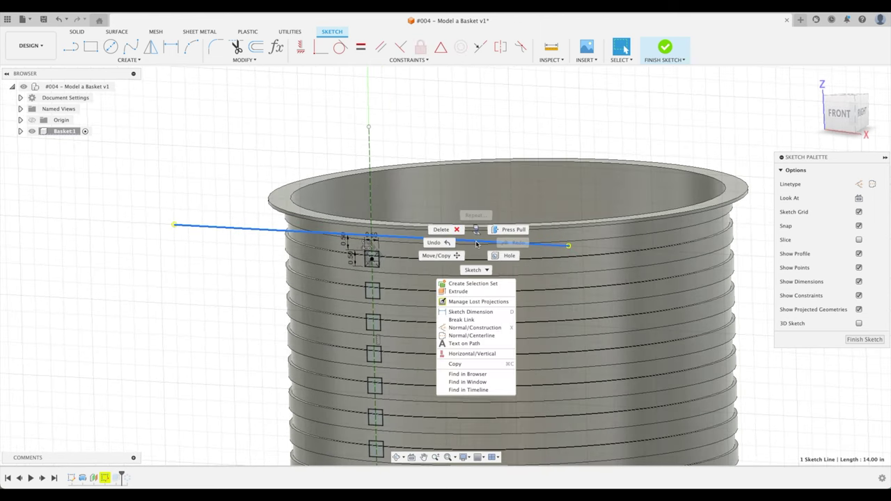
{"action": "left_click", "coordinate": [475, 303]}
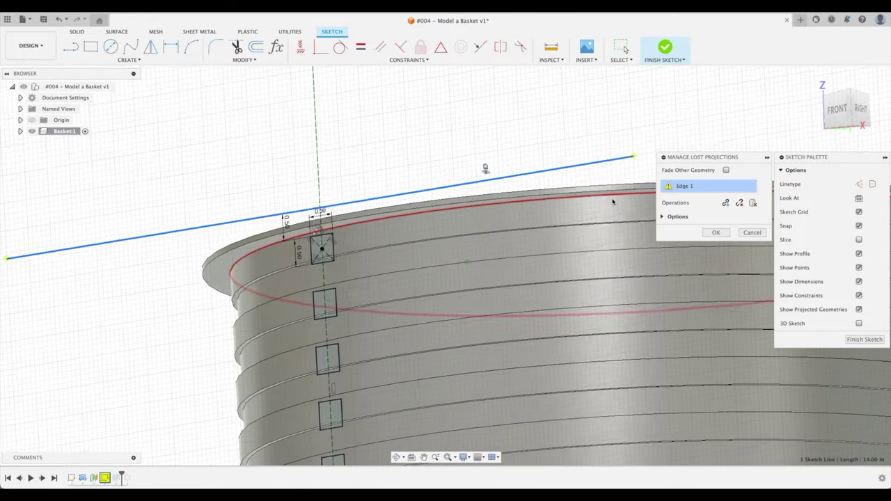
{"action": "left_click", "coordinate": [726, 204]}
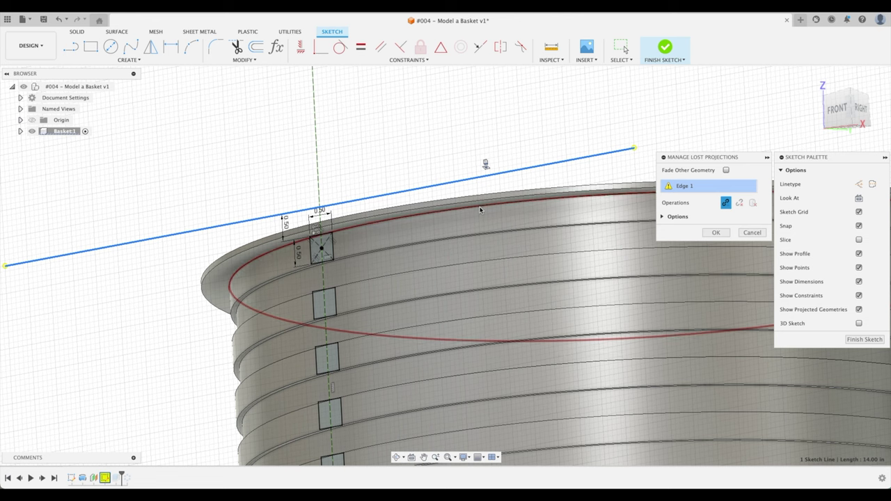
{"action": "left_click", "coordinate": [479, 210]}
{"action": "left_click", "coordinate": [716, 233]}
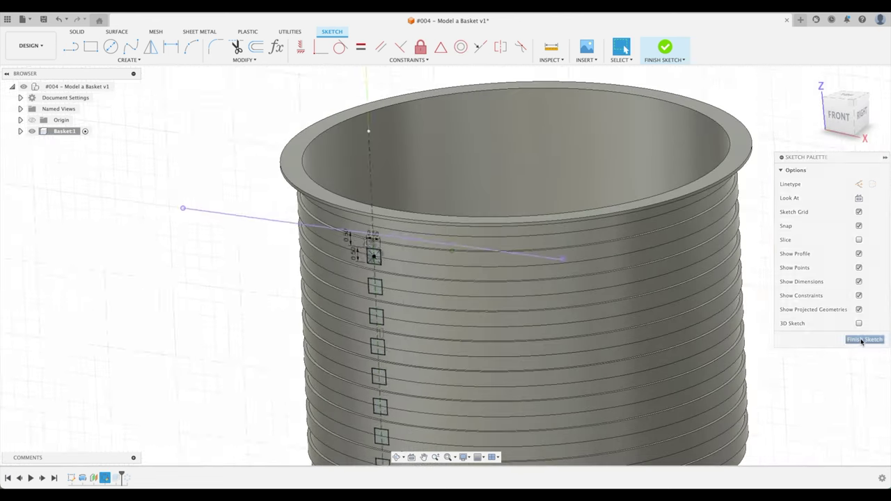
{"action": "left_click", "coordinate": [864, 339]}
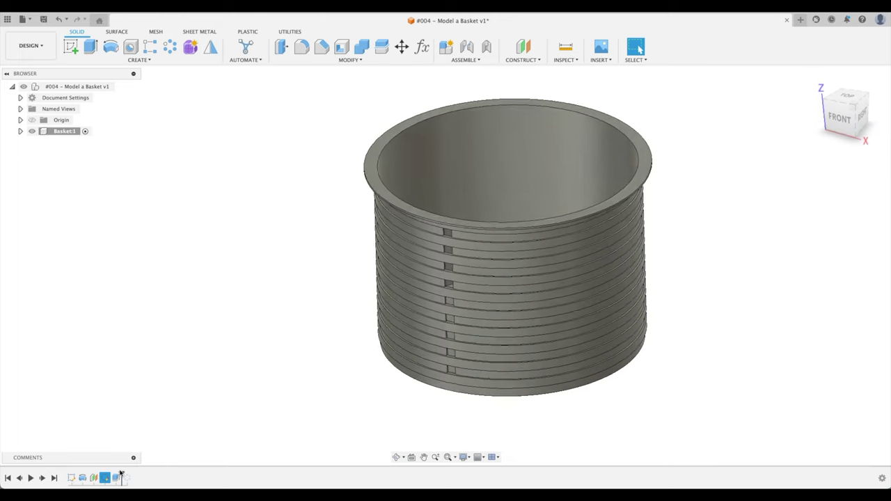
Step: Roll the history forward past the circular pattern and show the complete basket in the home view
{"action": "left_click_drag", "start_coordinate": [121, 474], "coordinate": [142, 476]}
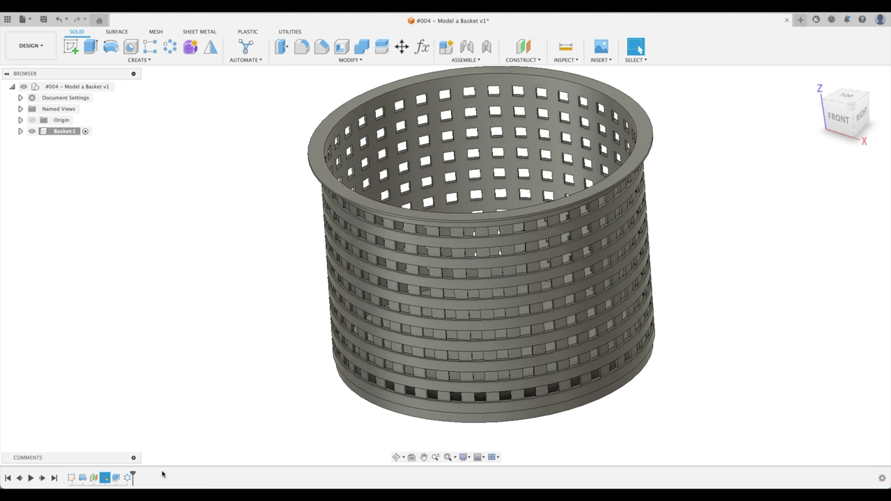
{"action": "left_click", "coordinate": [815, 78]}
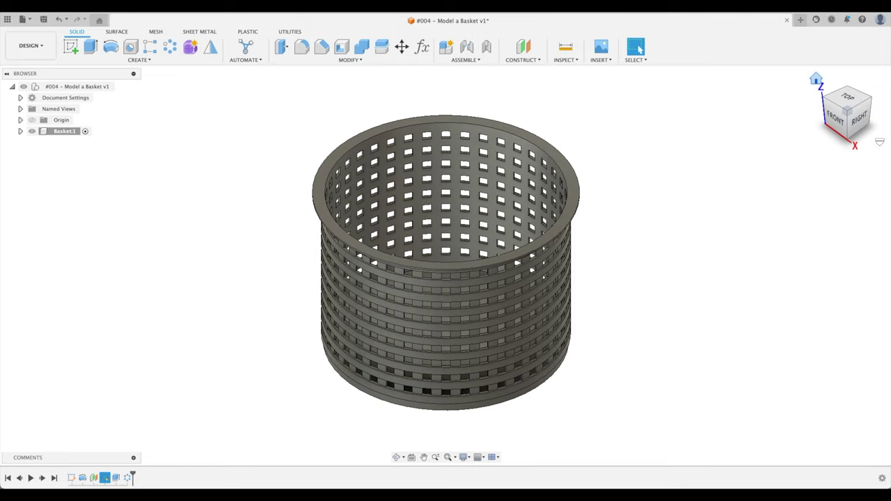
{"action": "mouse_move", "coordinate": [847, 109]}
{"action": "left_mouse_down"}
{"action": "mouse_move", "coordinate": [860, 55]}
{"action": "mouse_move", "coordinate": [848, 119]}
{"action": "mouse_move", "coordinate": [849, 105]}
{"action": "left_mouse_up"}
{"action": "left_click", "coordinate": [815, 79]}
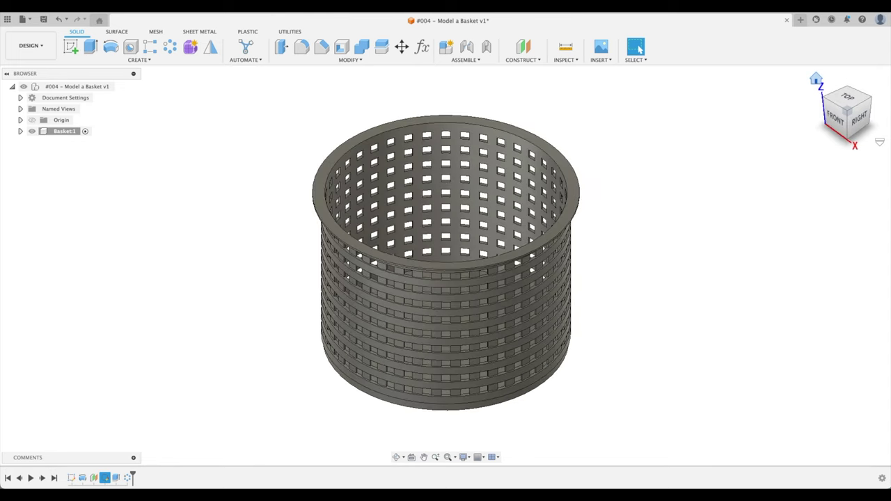